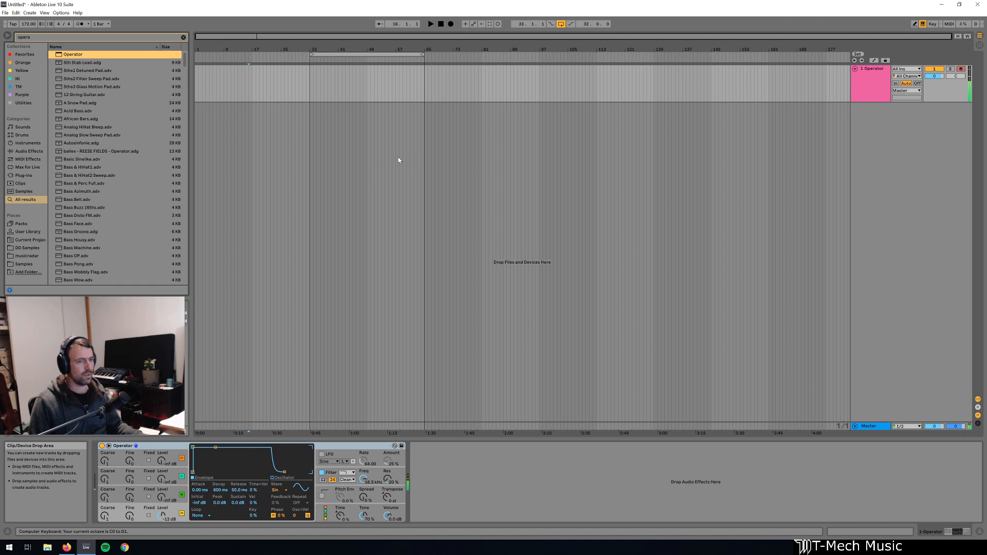
- Add the Amp and Auto Filter audio effects after Operator on the track
left_click(214, 143)
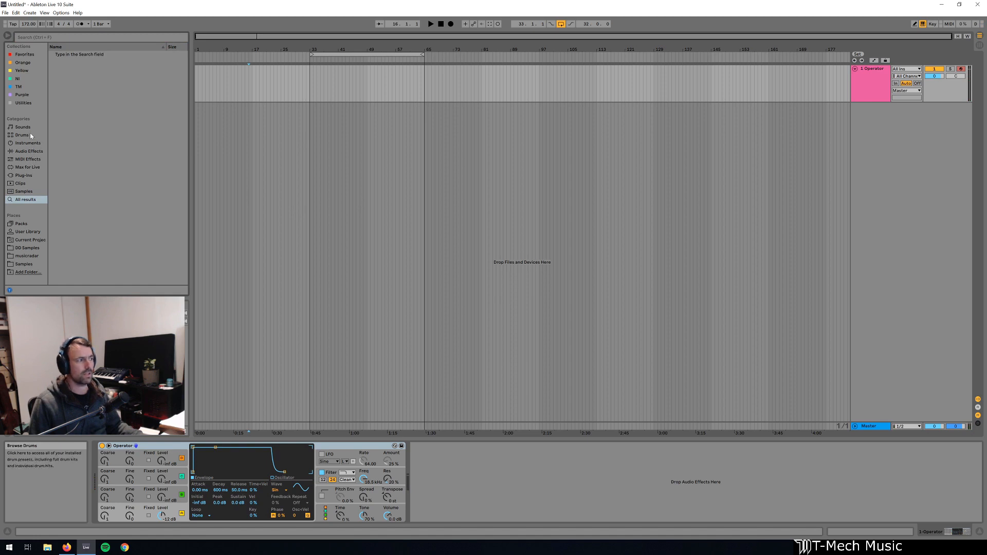
left_click(29, 151)
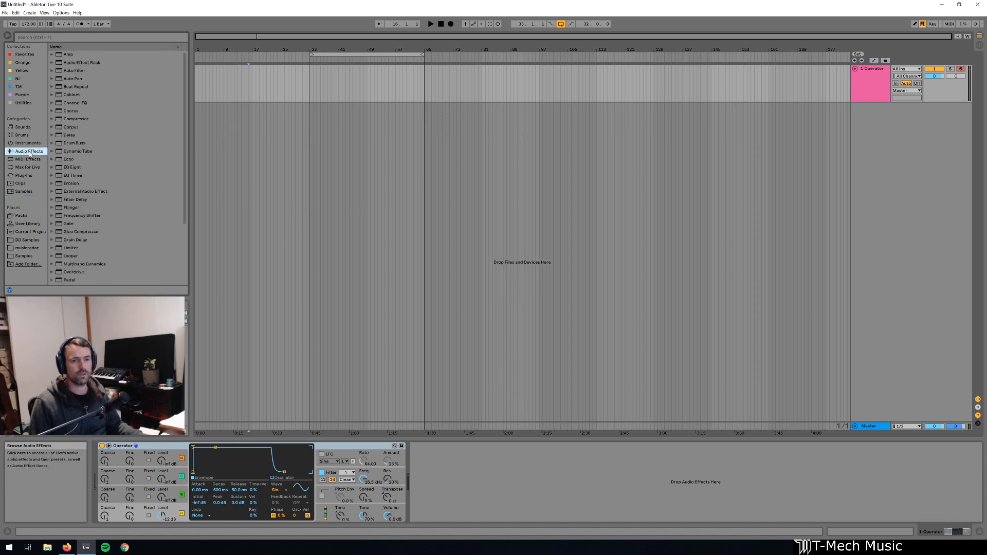
left_click(64, 57)
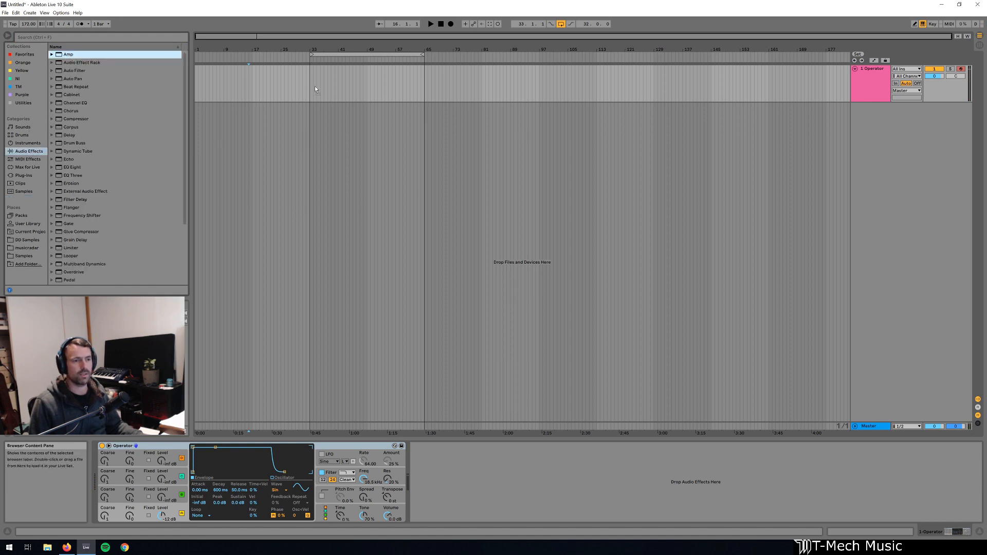
left_click_drag(315, 89, 315, 89)
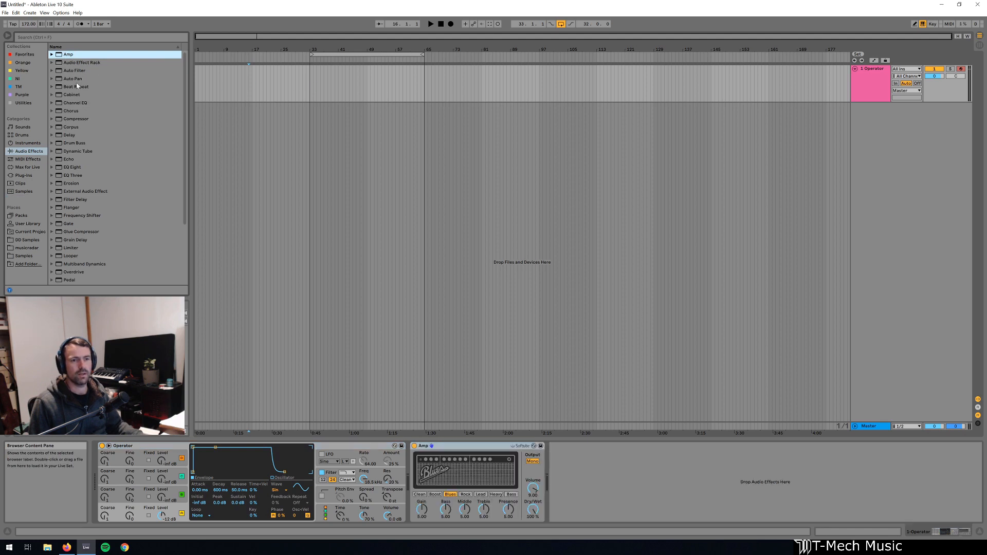
left_click_drag(77, 71, 290, 81)
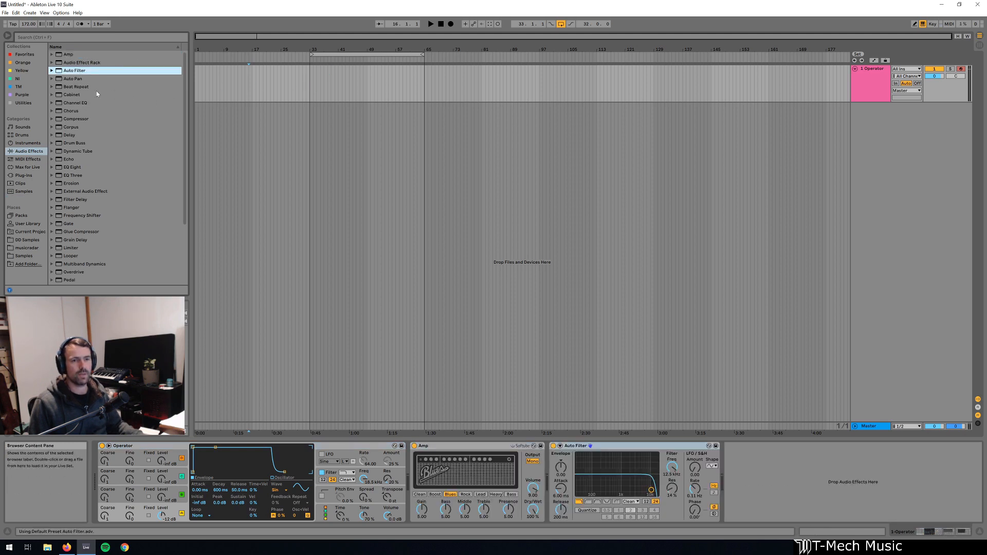
- Add Cabinet, Drum Buss and Dynamic Tube to the end of the Operator track's effect chain
left_click_drag(75, 97, 326, 96)
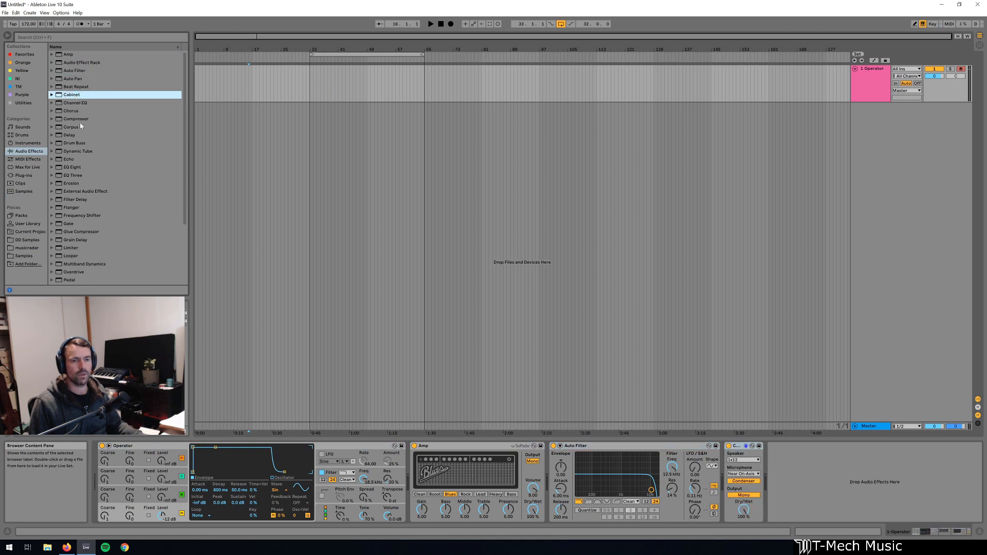
double_click(76, 144)
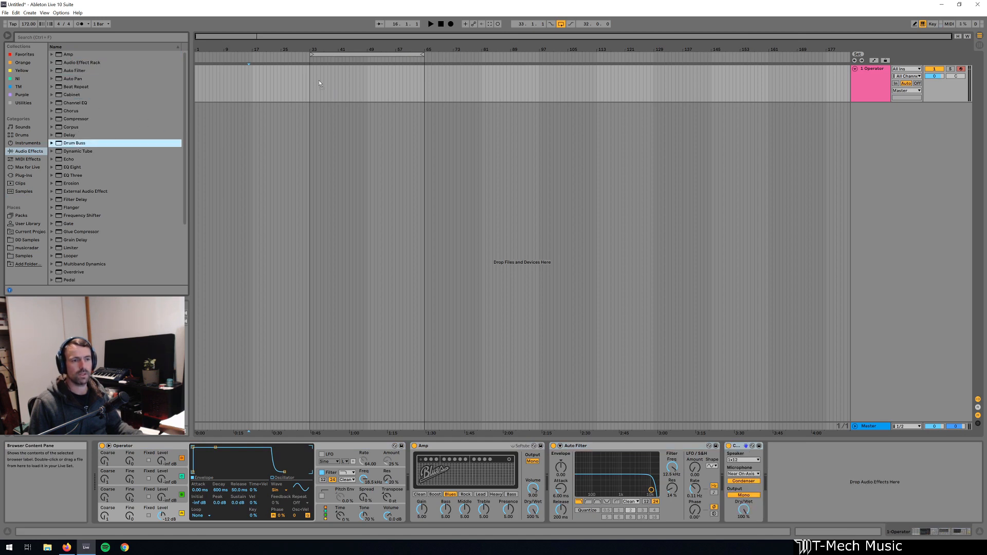
left_click_drag(81, 154, 326, 95)
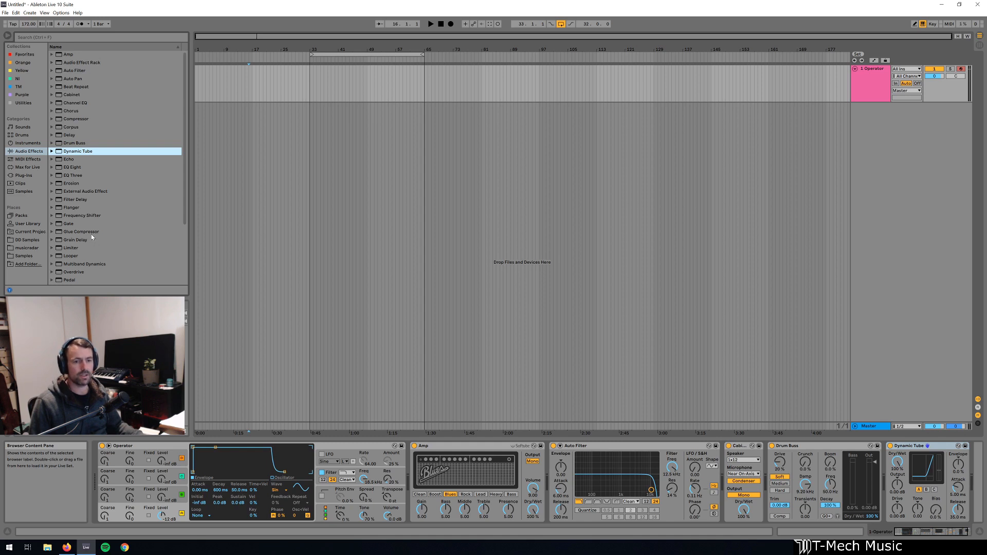
- Extend the effect chain with Overdrive, Pedal and Saturator, in that order
scroll(96, 239, "down", 5)
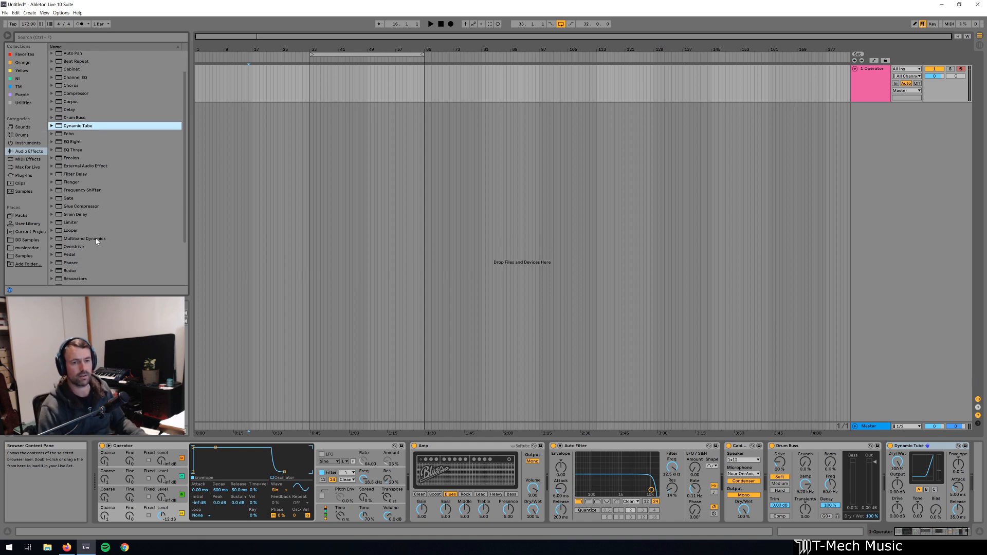
left_click(77, 192)
double_click(137, 190)
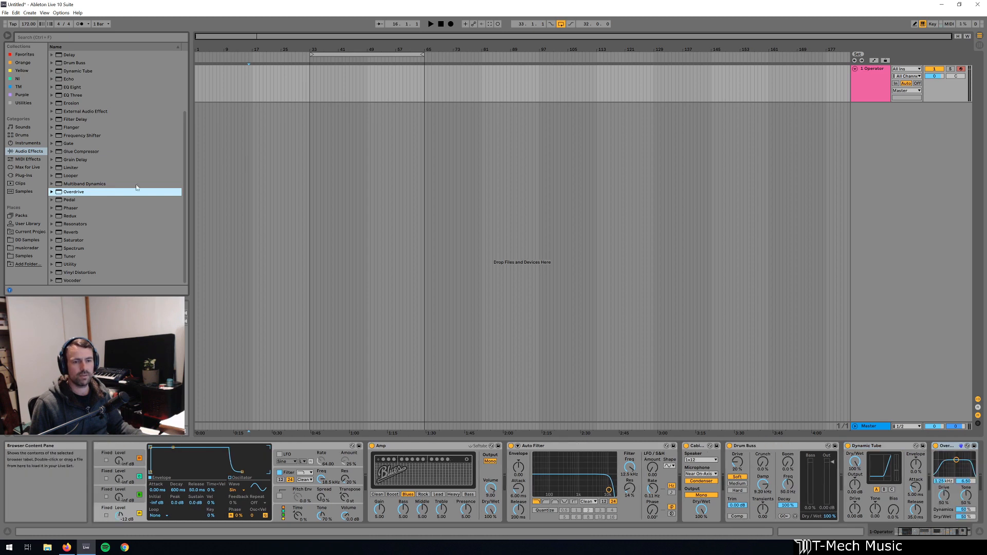
left_click(69, 201)
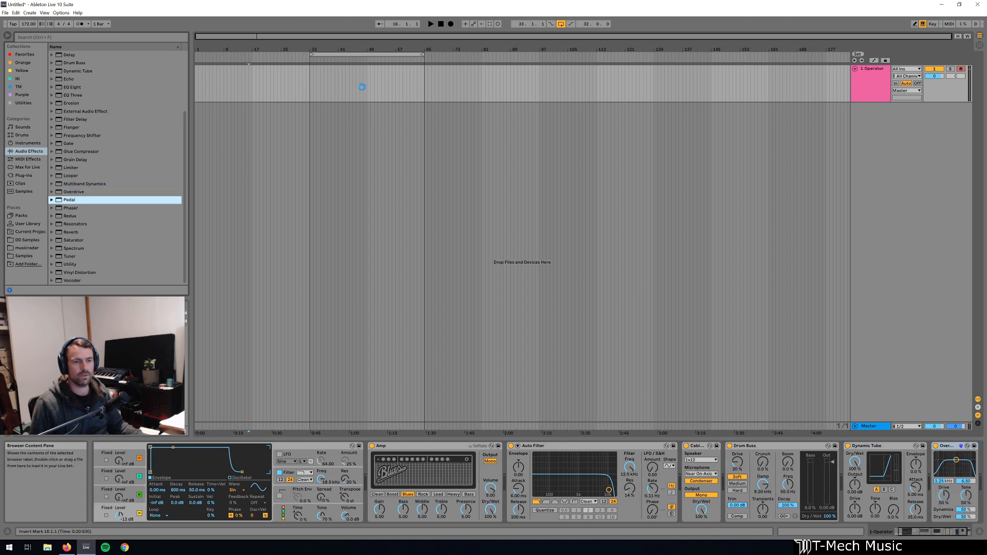
double_click(130, 200)
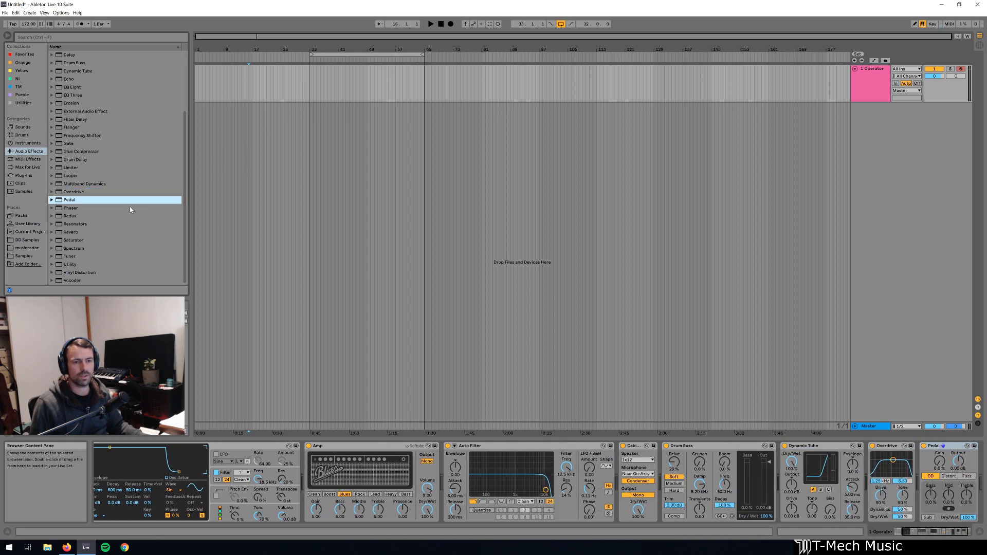
double_click(77, 241)
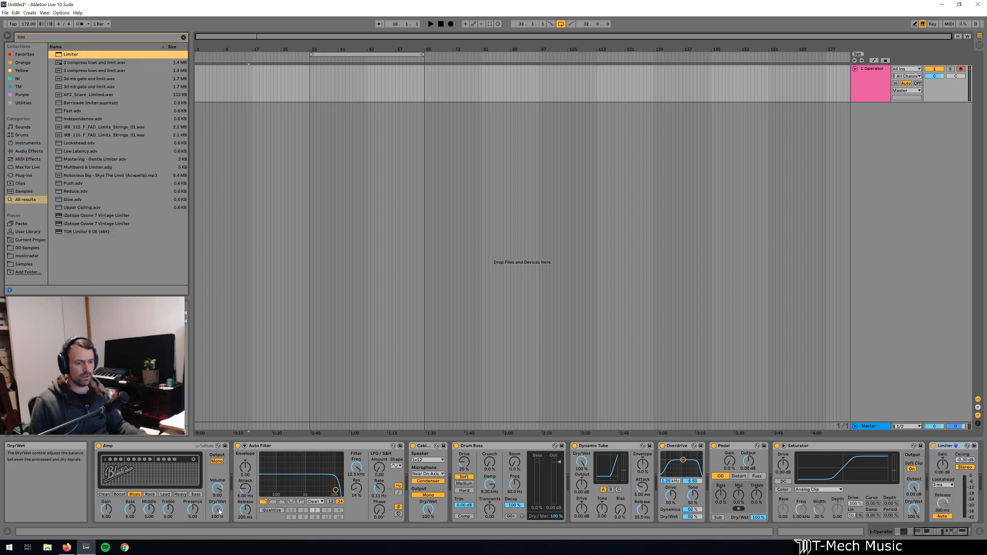
- Find the OTT preset in the browser and insert it between Saturator and Limiter
key("ctrl+f")
type("ott")
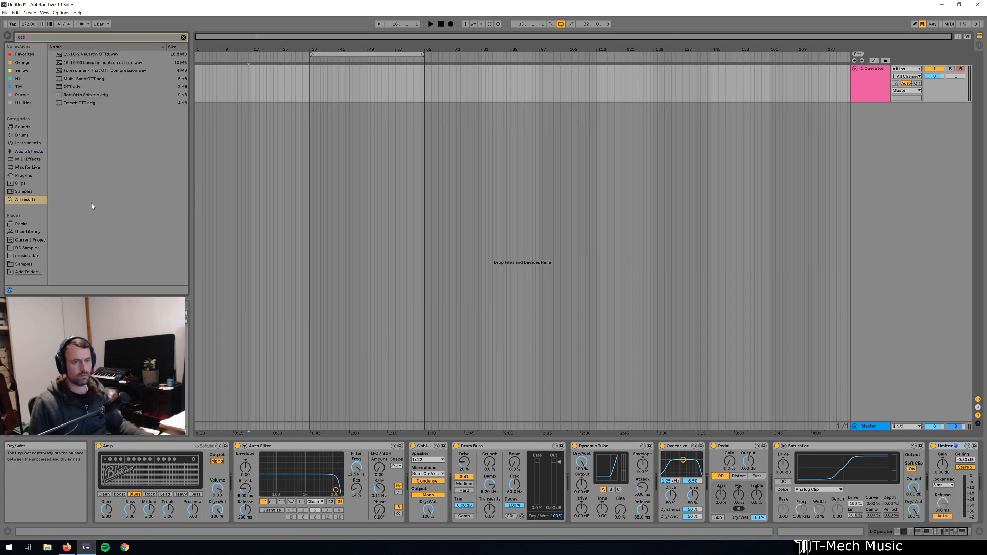
mouse_move(72, 87)
left_mouse_down()
mouse_move(245, 110)
mouse_move(894, 413)
mouse_move(927, 465)
mouse_move(905, 504)
left_mouse_up()
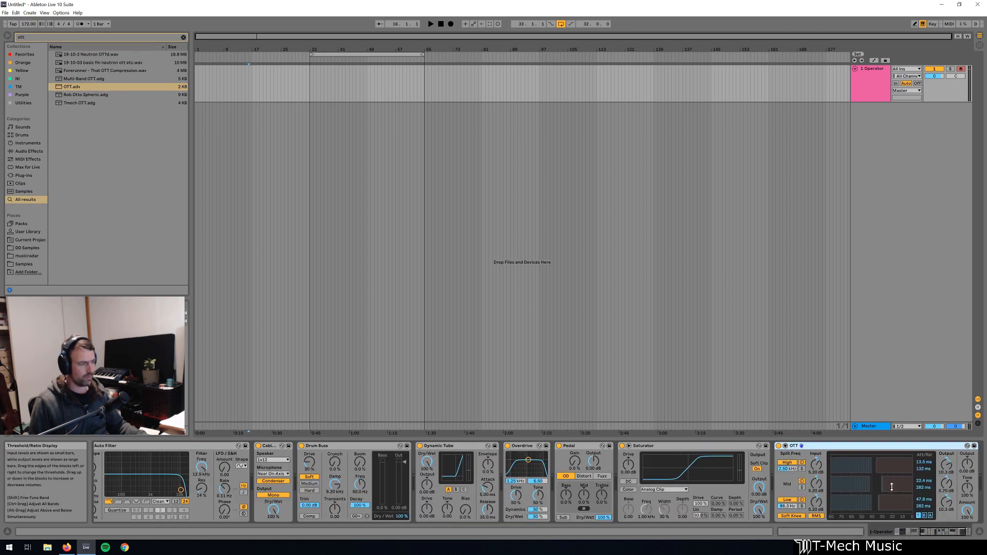
- Raise the overall output gain of the OTT device
left_click_drag(967, 463, 967, 460)
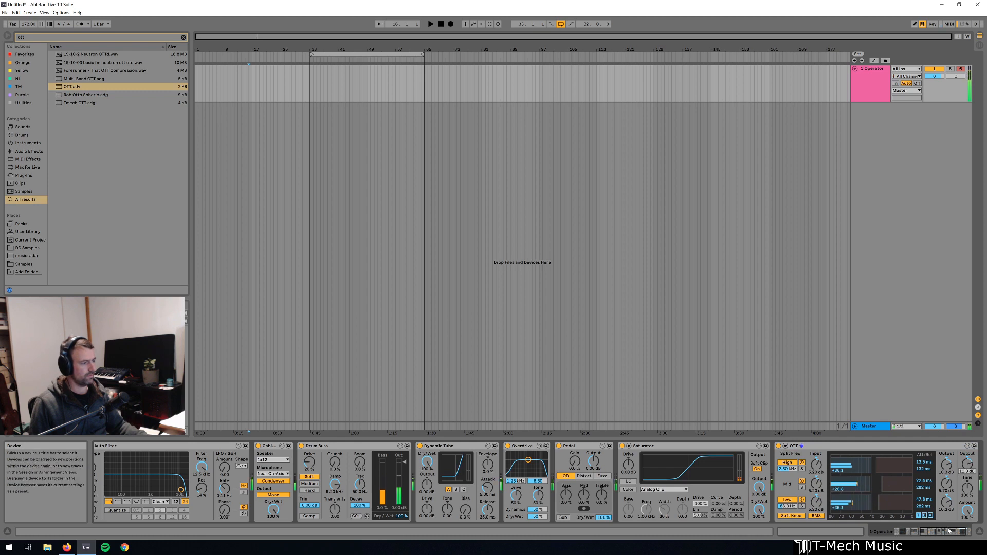
scroll(882, 471, "down", 3)
left_click_drag(872, 464, 872, 463)
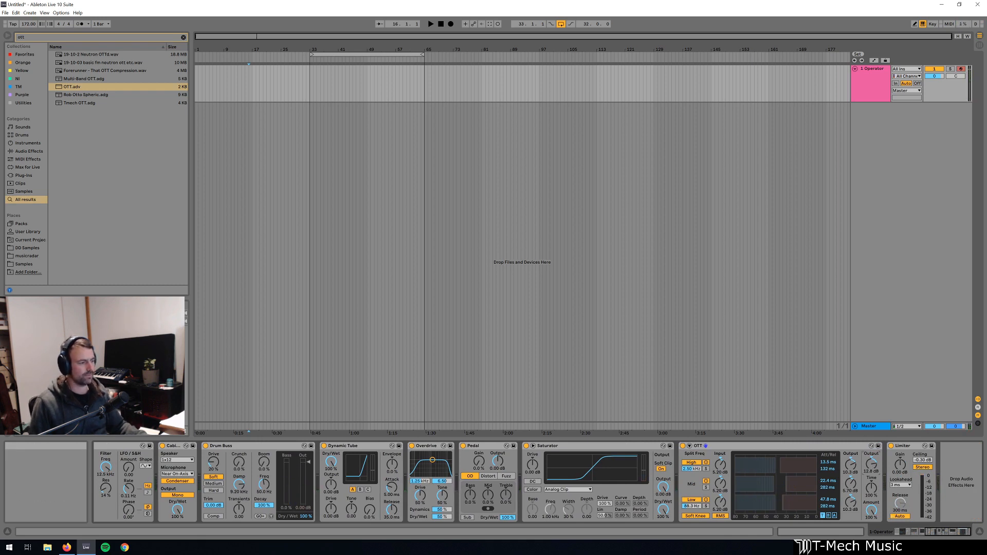
- Set Amp's dry/wet to 21.4 % and give Auto Filter the MS2 circuit with 24 dB of drive
left_click_drag(942, 535, 908, 534)
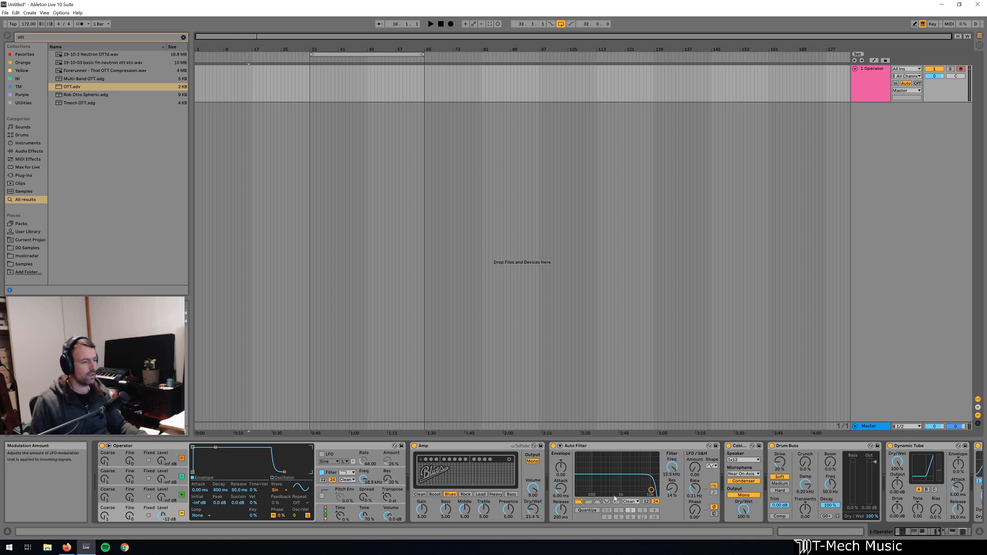
left_click(638, 502)
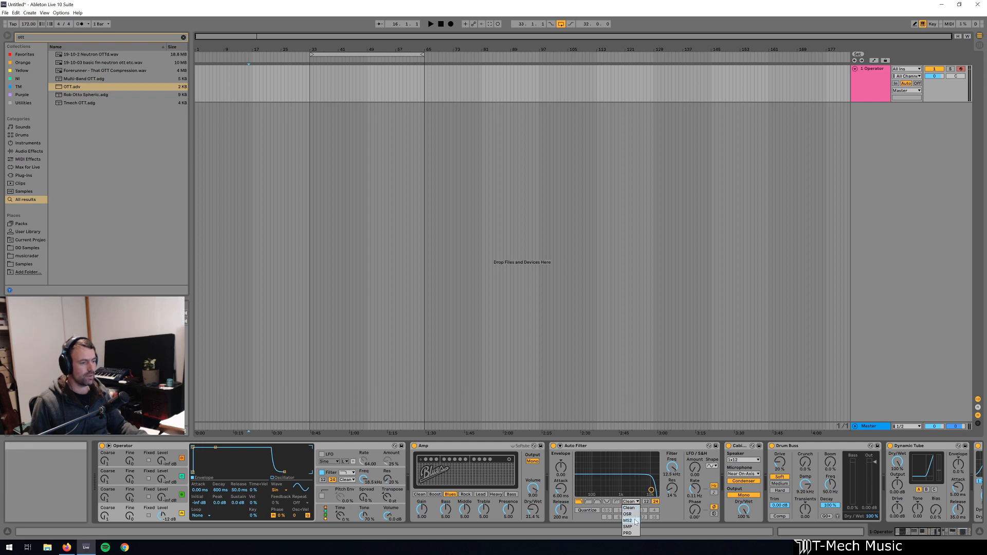
left_click(635, 521)
left_click_drag(672, 510, 672, 505)
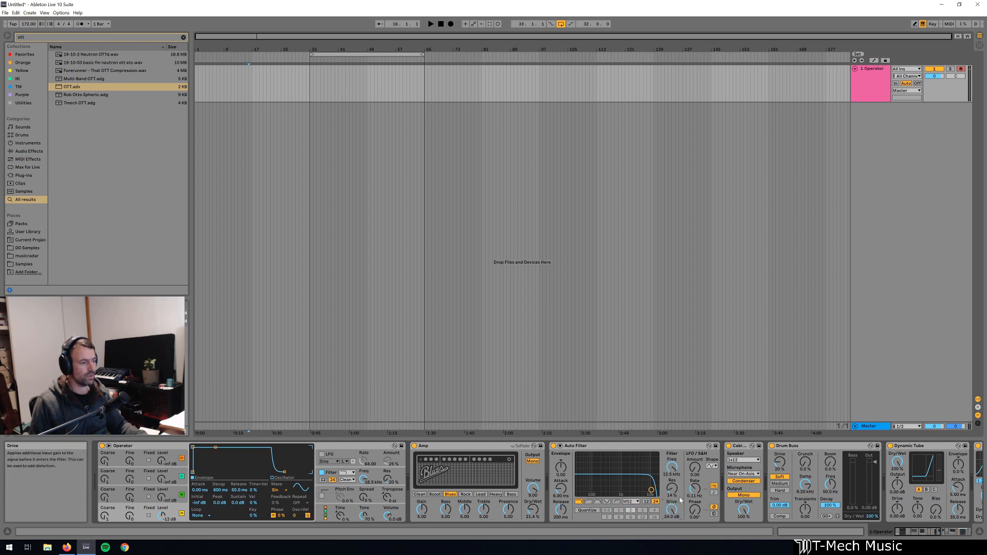
- Insert Utility after Auto Filter with its gain at about -24 dB, and raise Auto Filter's frequency to 19.9 kHz
left_click(650, 451)
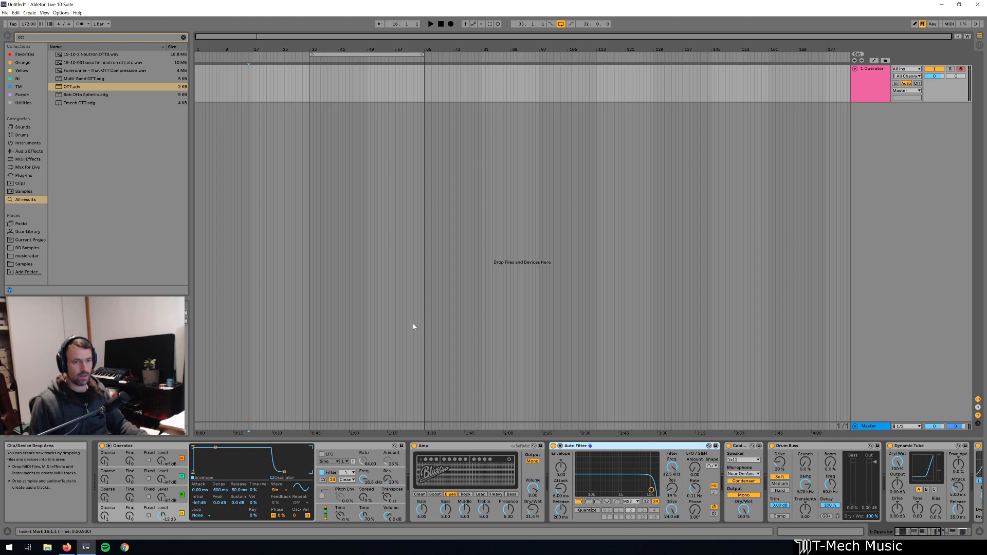
key("ctrl+f")
type("uiil")
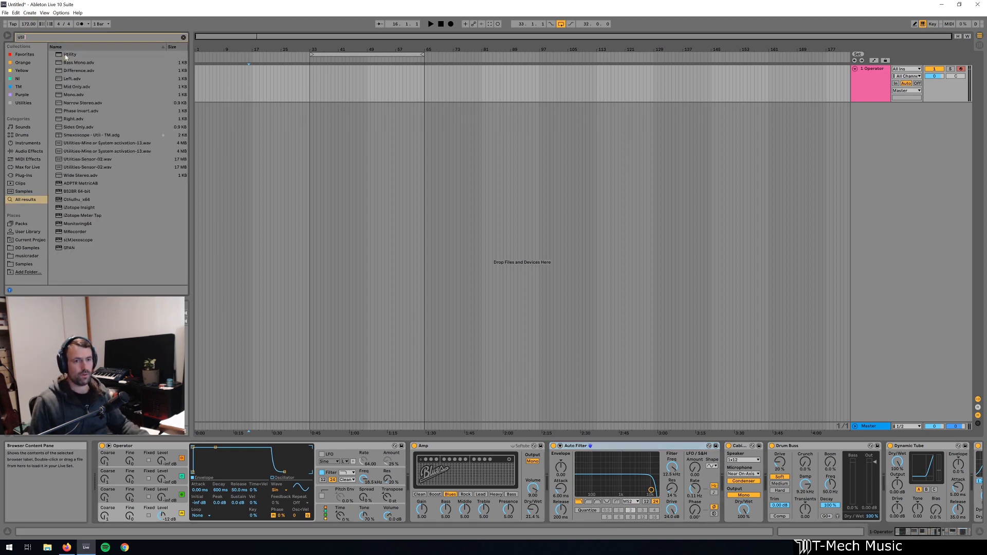
left_click_drag(66, 55, 715, 487)
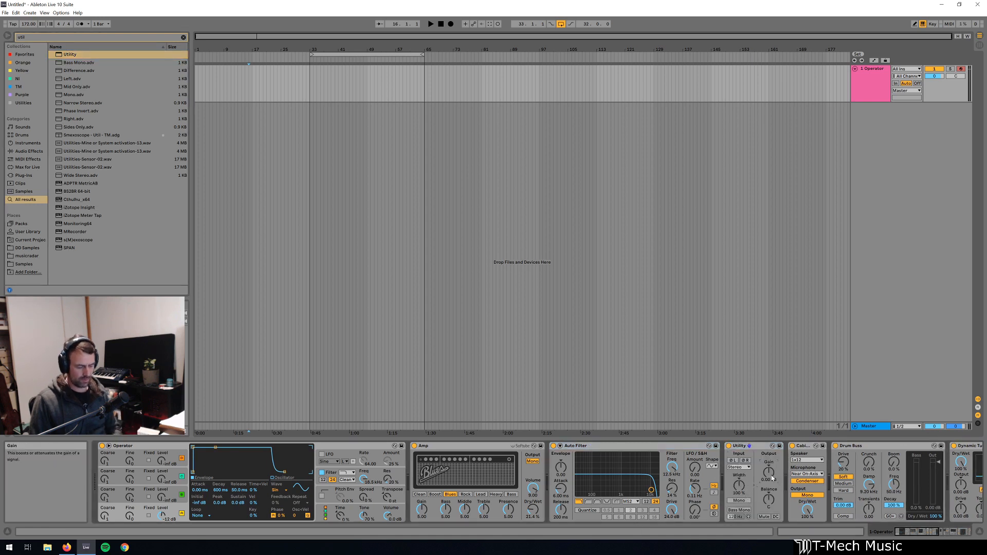
left_click_drag(772, 478, 777, 511)
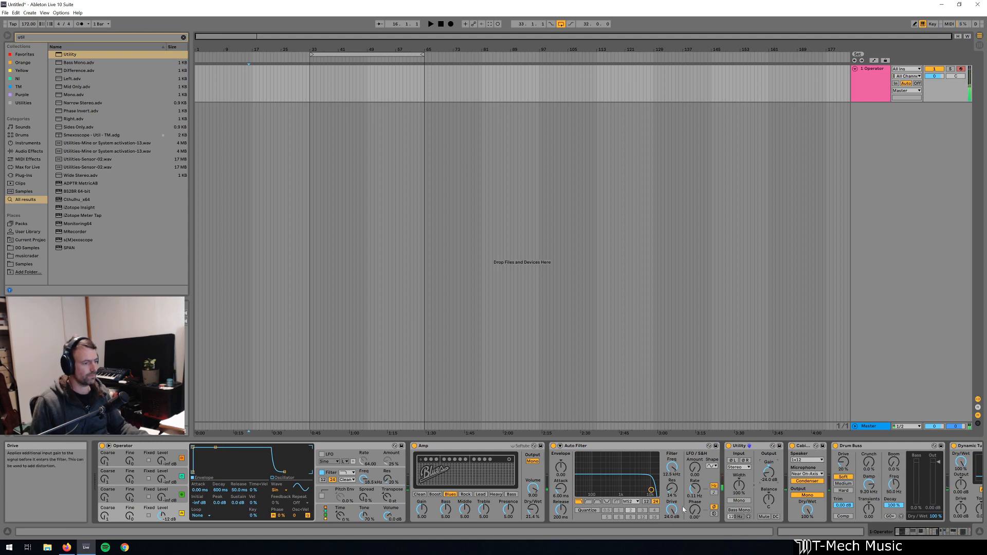
left_click_drag(673, 469, 673, 453)
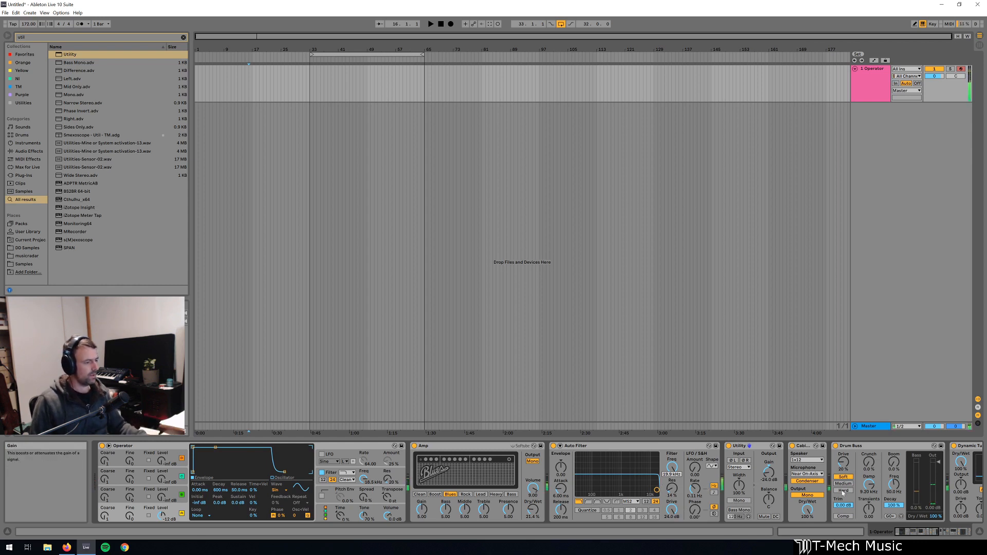
- Configure Cabinet with 23.8 % dry/wet, Dual output, a 4x10 speaker and the Near On-Axis microphone
scroll(843, 493, "down", 3)
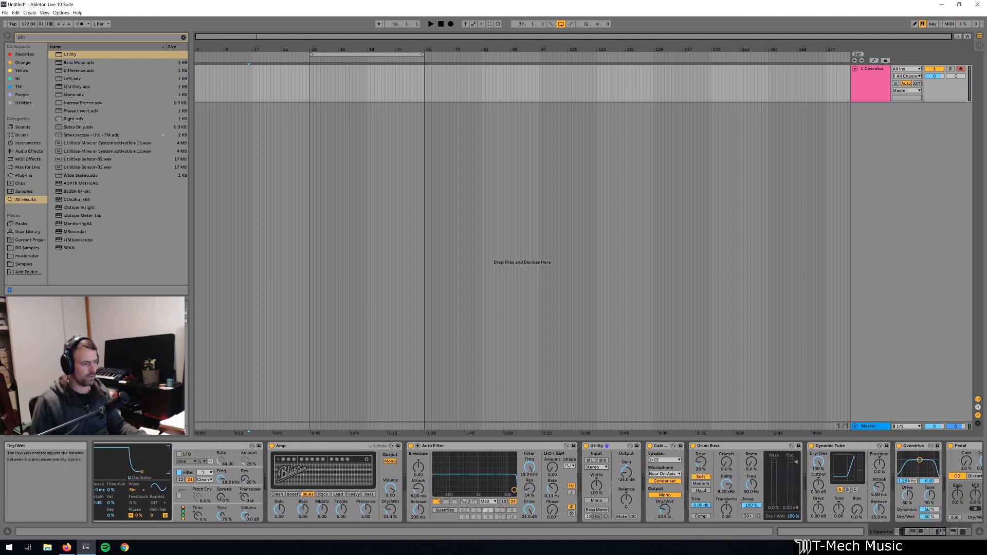
left_click(666, 496)
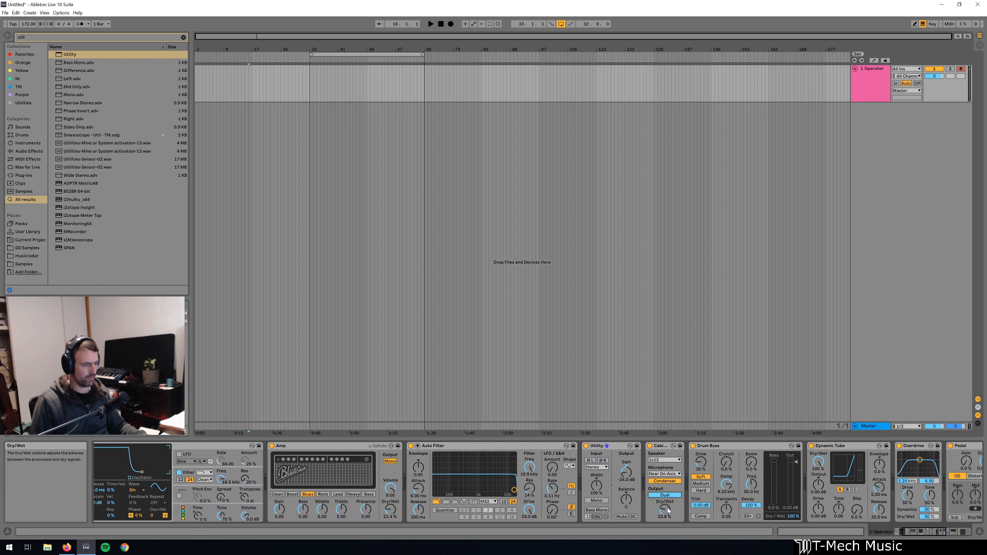
left_click(664, 460)
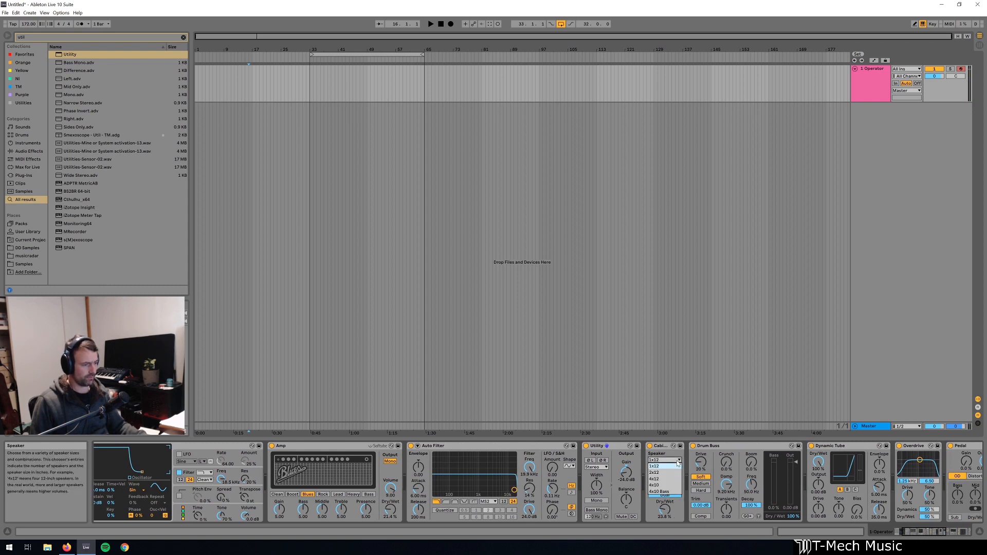
left_click(663, 485)
left_click(664, 473)
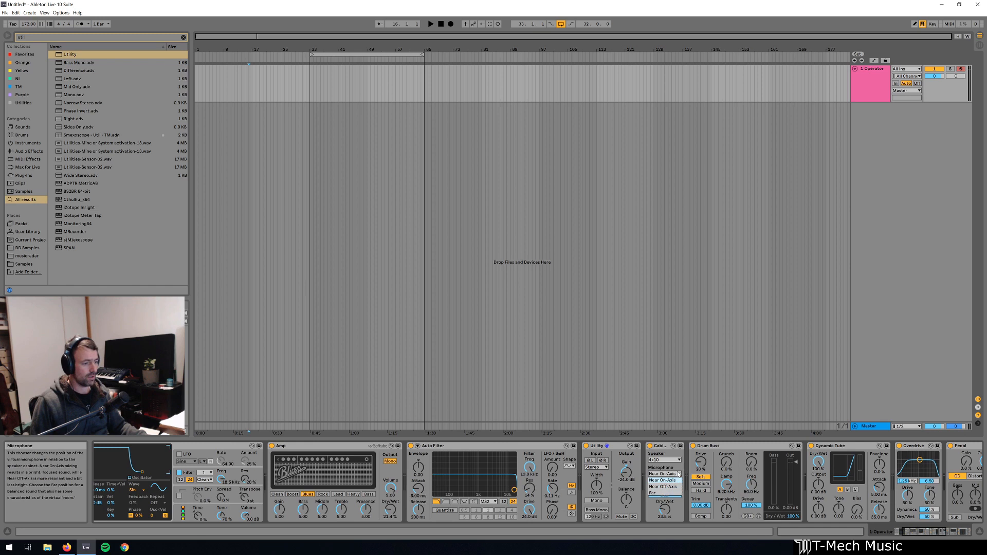
left_click(677, 481)
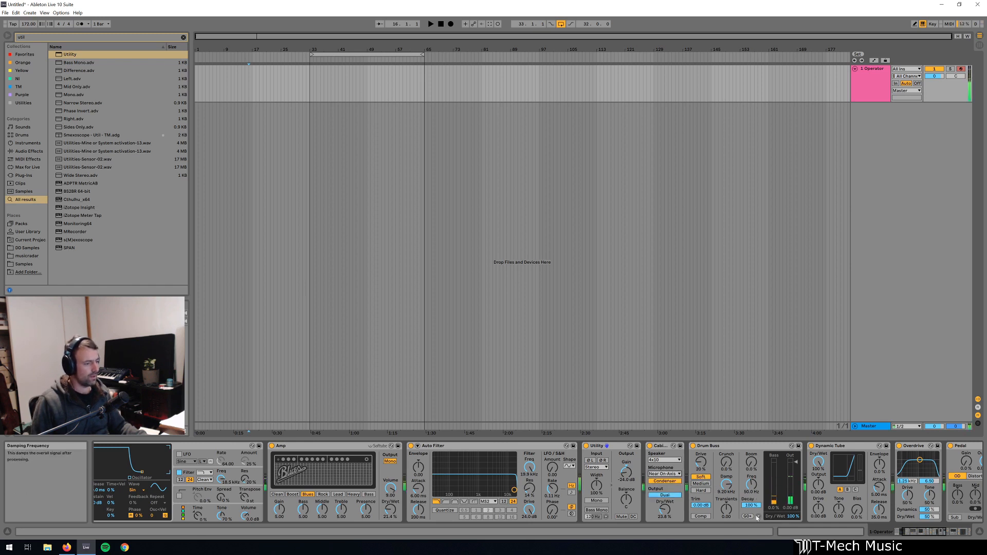
- Set Drum Buss to Hard distortion with crunch at 100 %, damp at 20.0 kHz and dry/wet at about 18 %
left_click(703, 491)
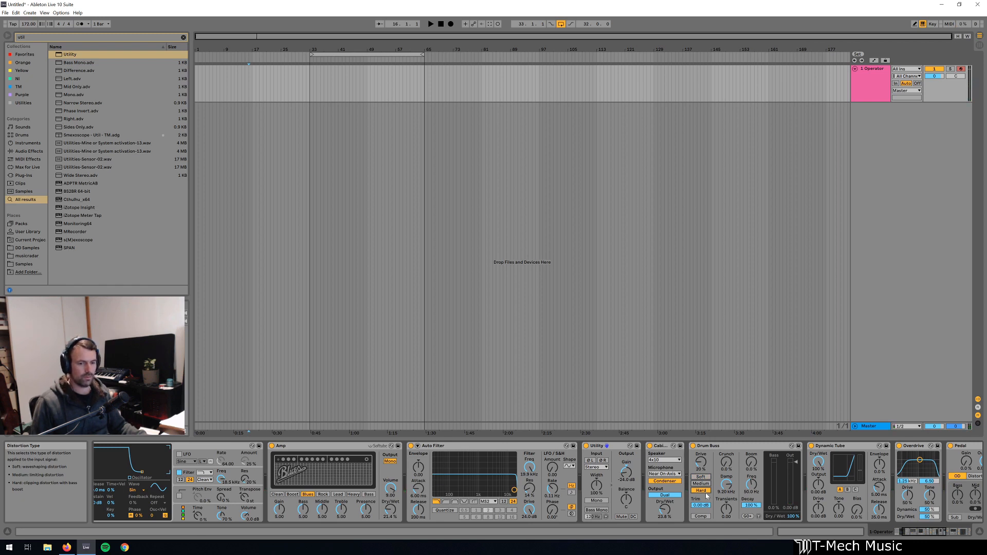
left_click_drag(726, 462, 726, 448)
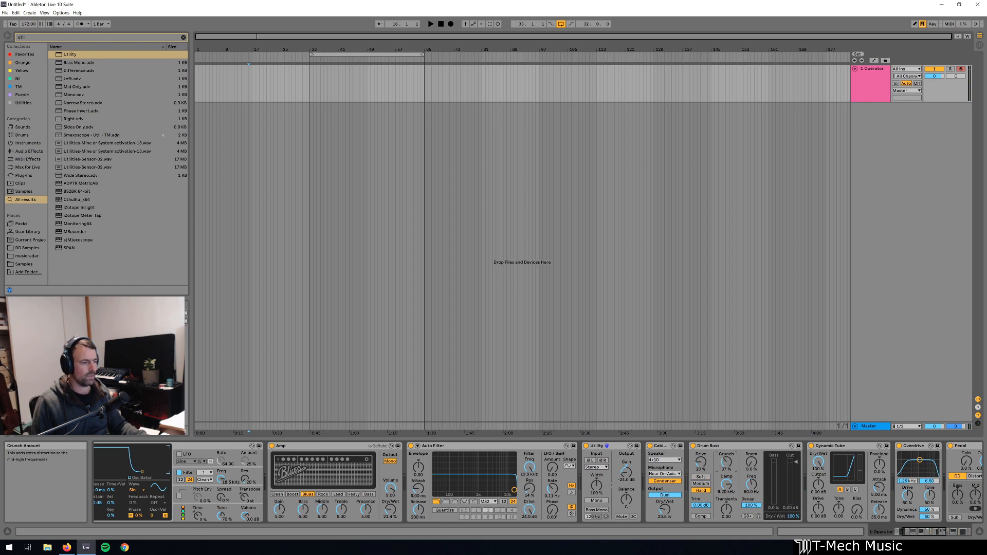
left_click_drag(732, 493, 732, 466)
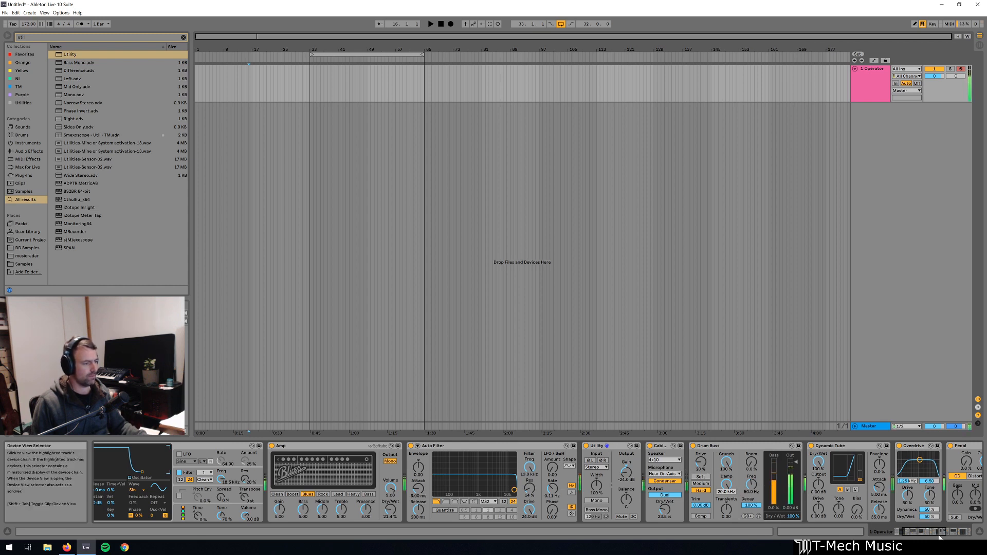
left_click_drag(926, 535, 935, 535)
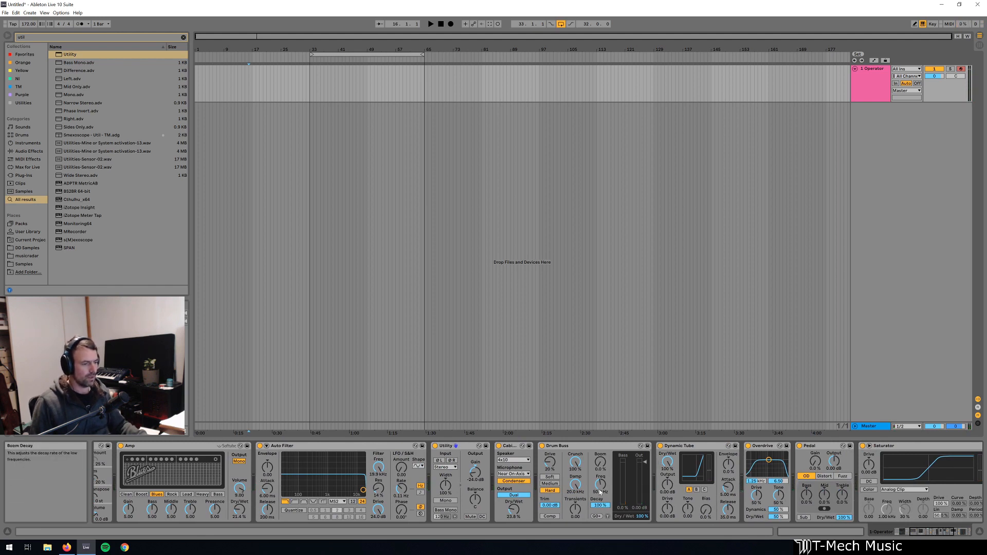
mouse_move(641, 516)
left_mouse_down()
mouse_move(641, 529)
mouse_move(641, 519)
left_mouse_up()
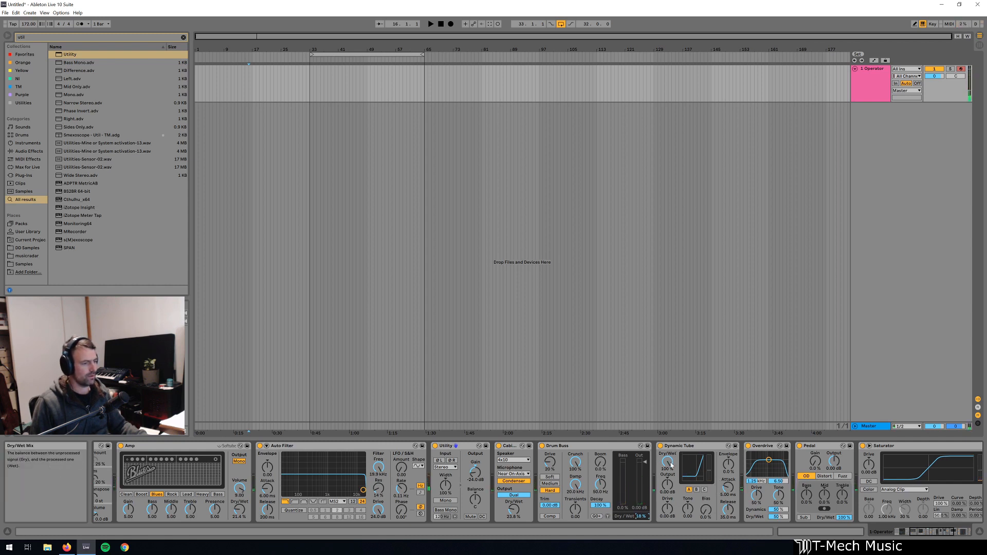
- Set Dynamic Tube to type C with 29.4 % dry/wet and 34 % bias, and Overdrive to 1.74 bandwidth with about 19 % dry/wet
left_click(705, 490)
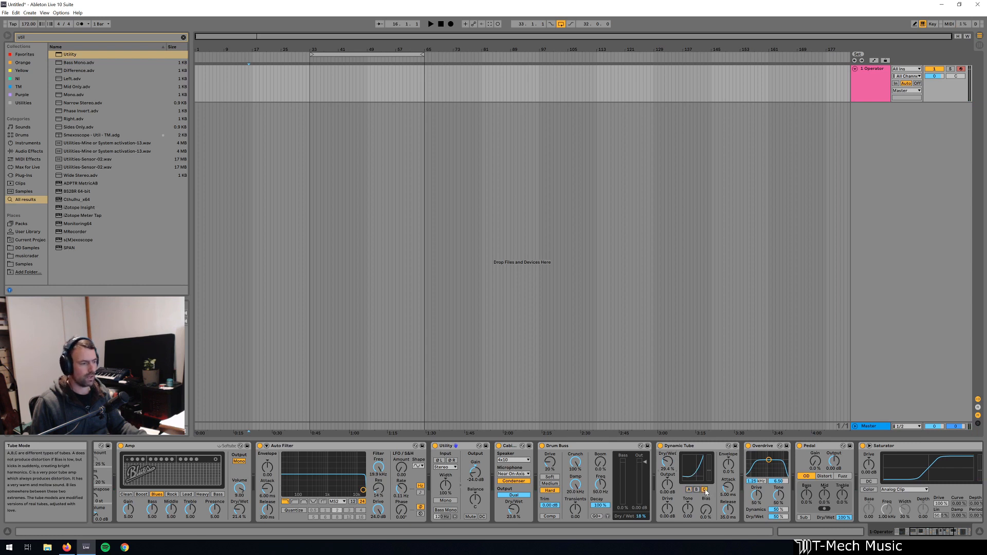
left_click_drag(699, 510, 668, 502)
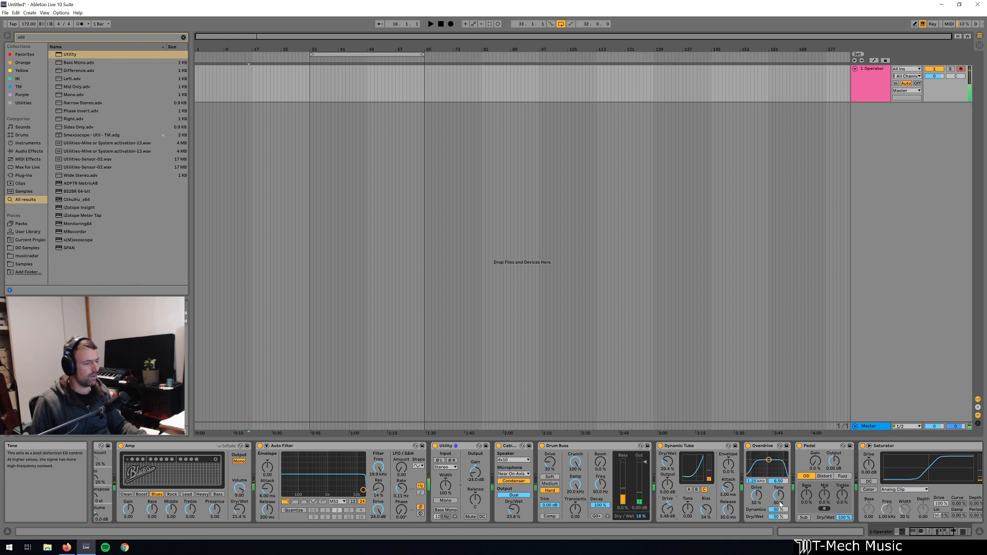
mouse_move(769, 461)
left_mouse_down()
mouse_move(758, 468)
mouse_move(769, 471)
left_mouse_up()
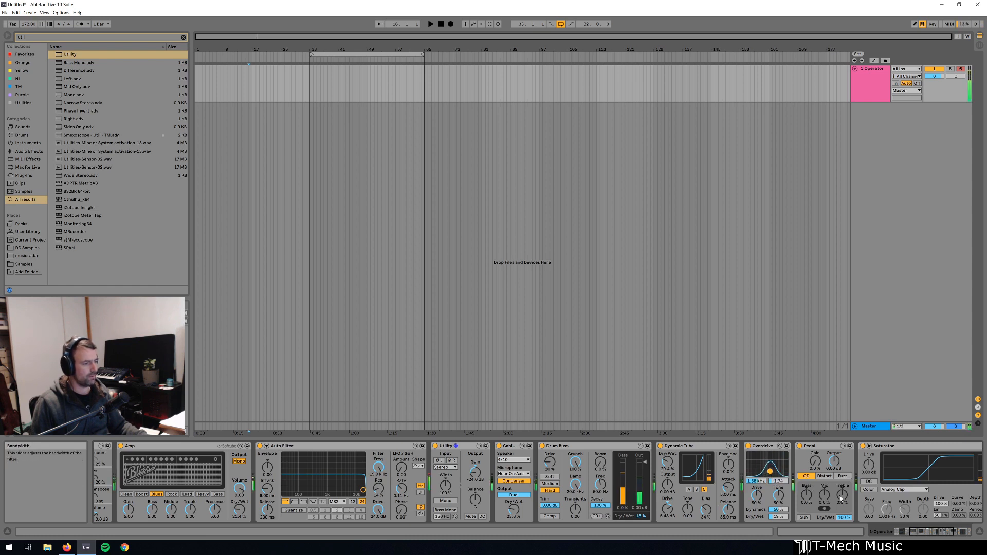
- Set Pedal to Distort mode with 40 % gain and about 30 % dry/wet
left_click_drag(821, 467, 821, 462)
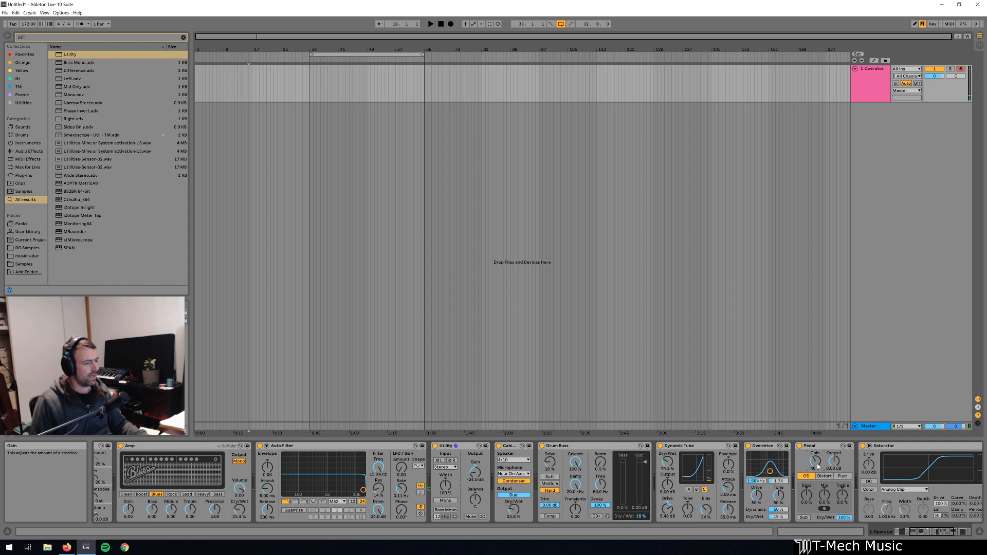
left_click_drag(844, 517, 844, 530)
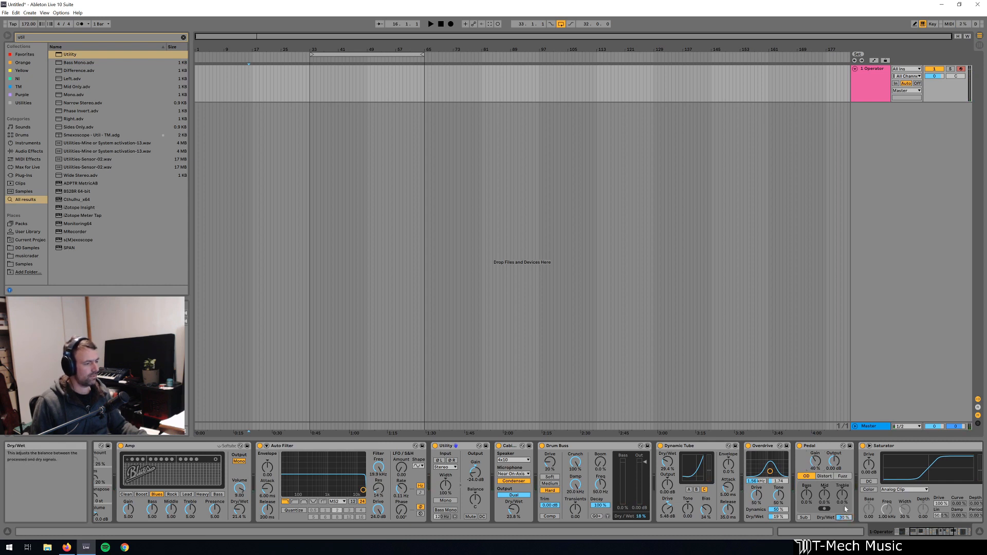
left_click(829, 478)
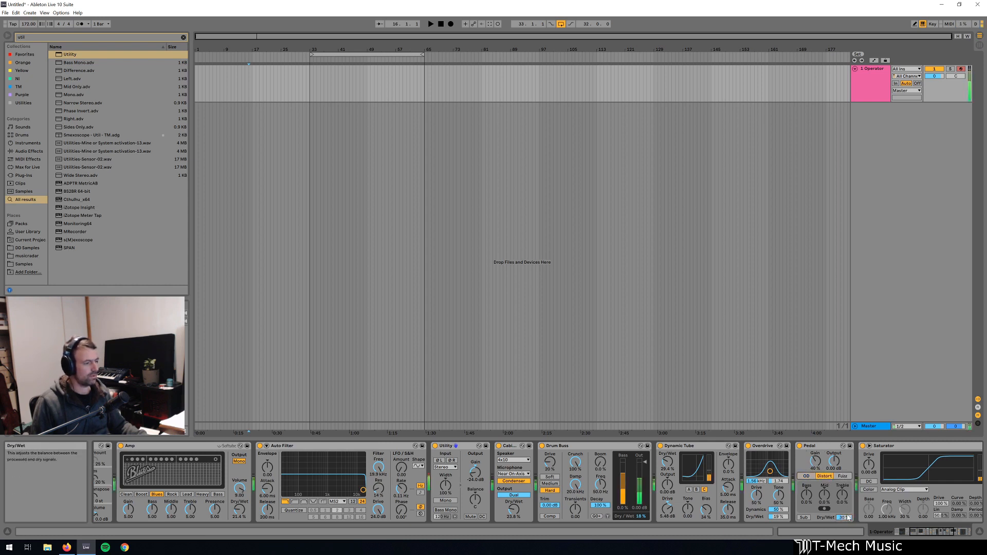
- Switch Saturator to the Waveshaper curve with about 10 dB of drive and 22.2 % dry/wet
scroll(639, 470, "right", 5)
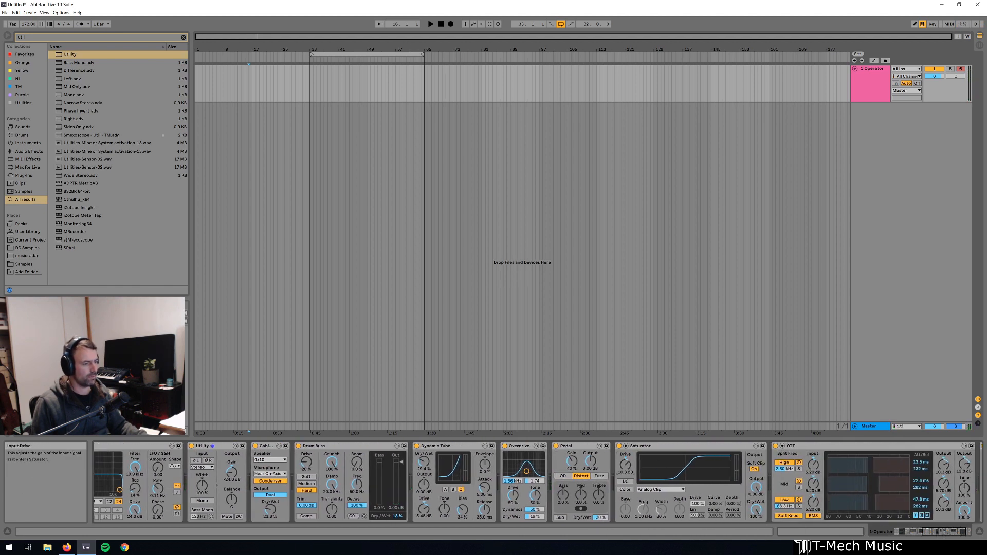
left_click(661, 490)
left_click(665, 536)
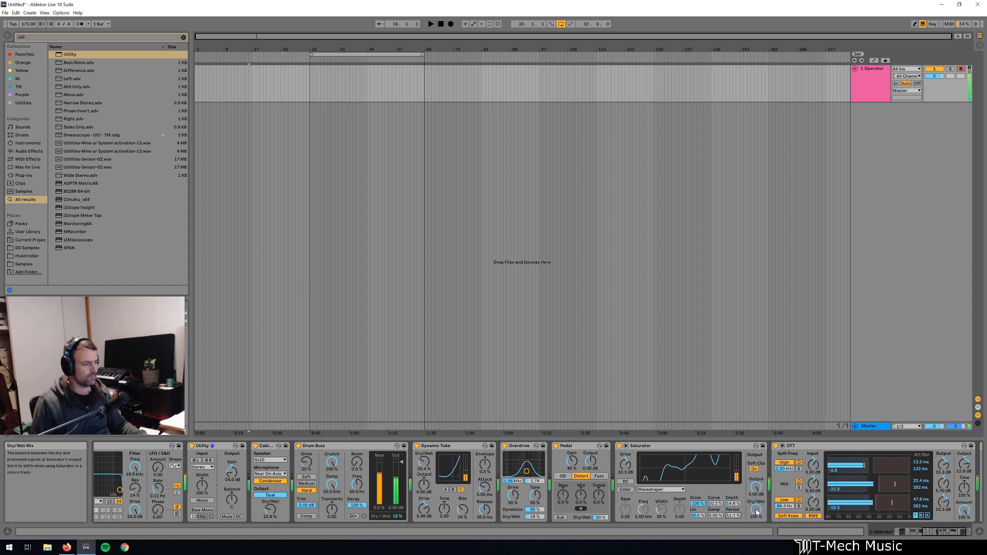
mouse_move(755, 511)
left_mouse_down()
mouse_move(755, 535)
mouse_move(758, 513)
left_mouse_up()
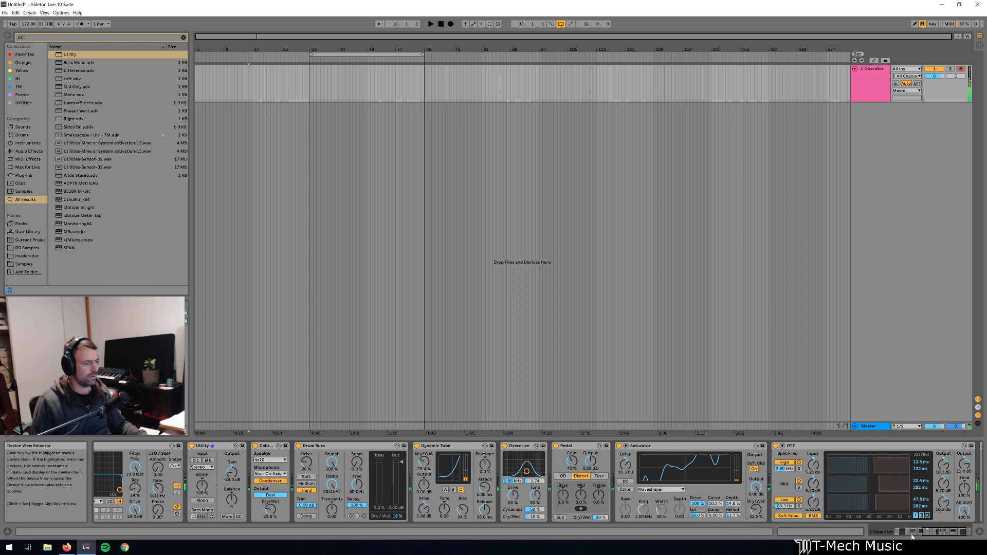
- Audition Amp's Lead, Rock and Heavy models, settle on Heavy, and try the Dual output mode
left_click_drag(932, 535, 906, 536)
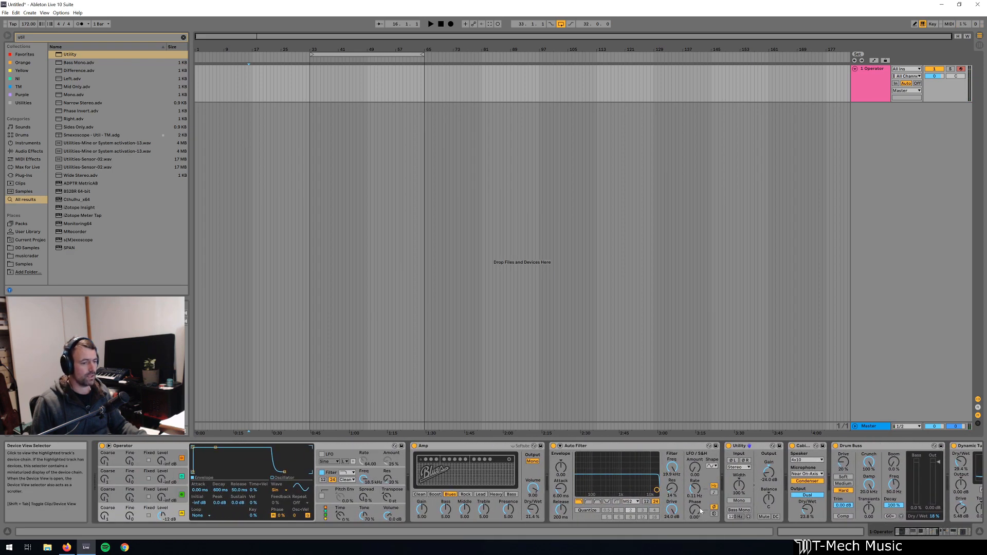
left_click(481, 495)
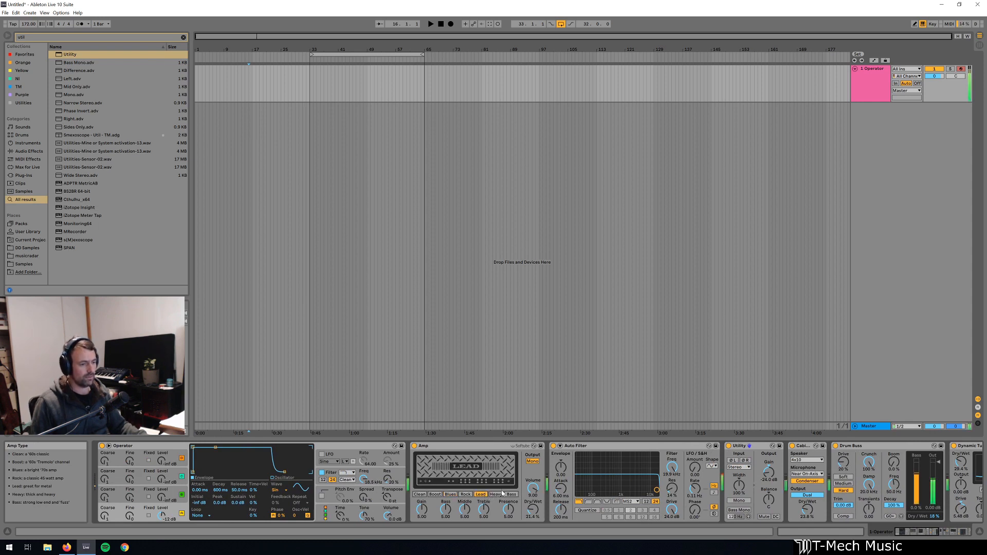
left_click(501, 495)
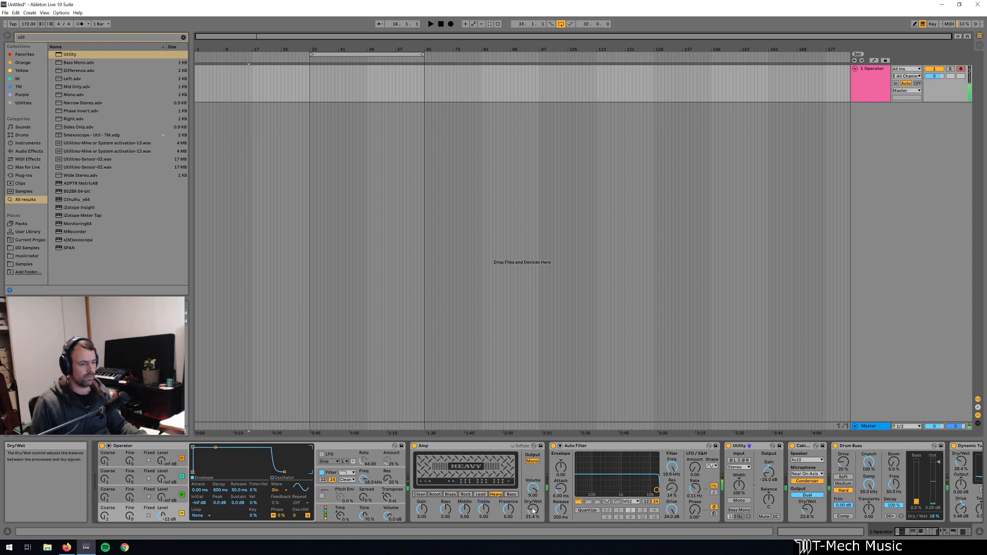
left_click(470, 495)
left_click(497, 495)
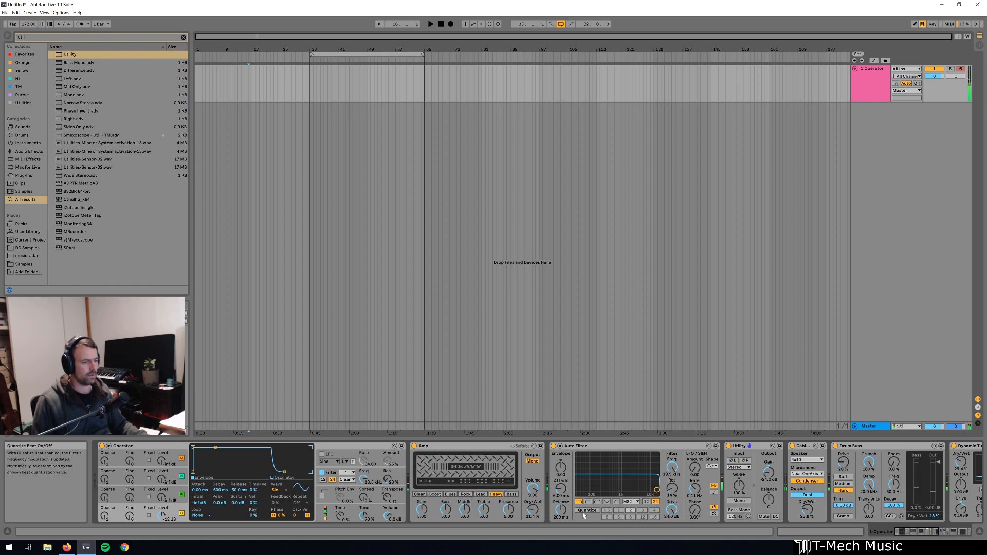
left_click(534, 462)
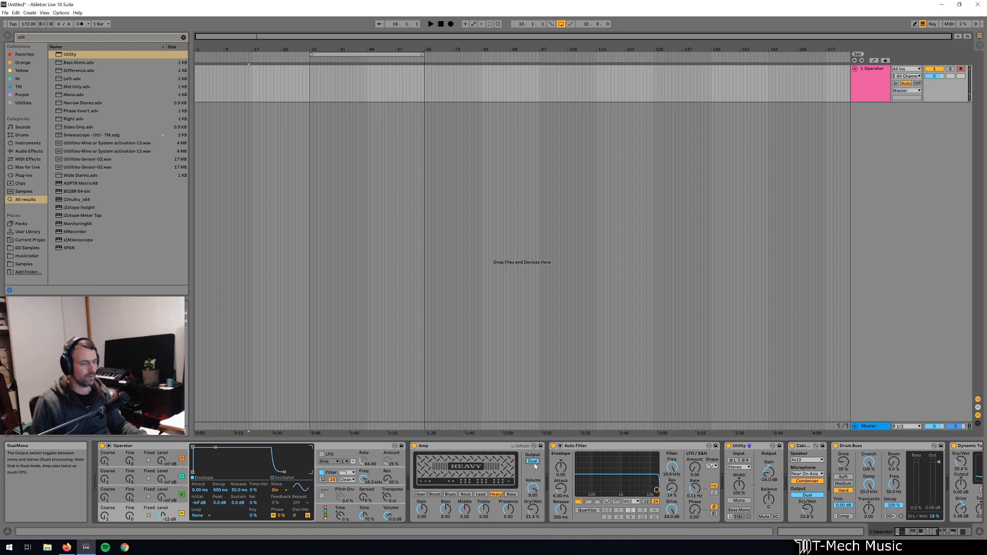
- Set Operator's oscillator B to coarse 0.5 and fine 990, with its level at about -30 dB
left_click(963, 533)
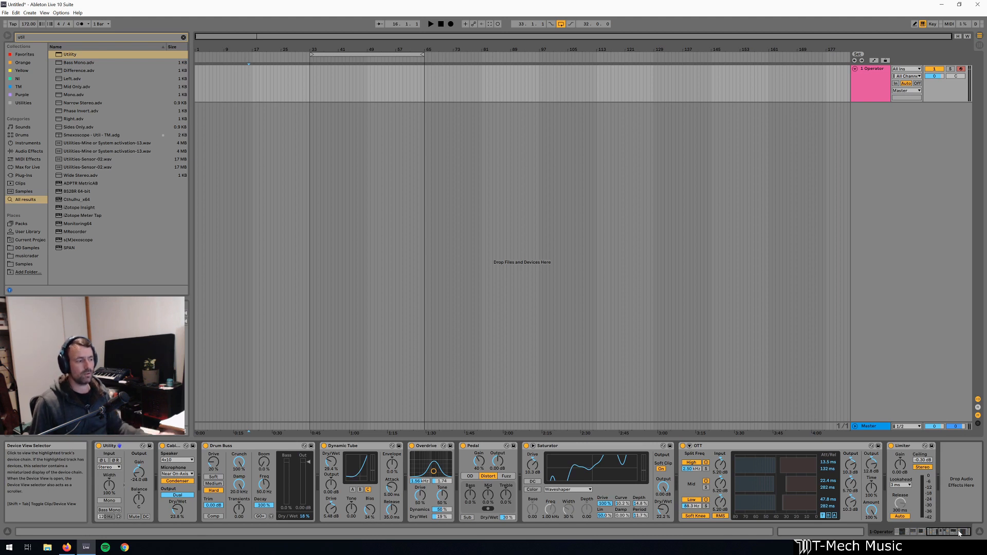
left_click_drag(958, 534, 924, 533)
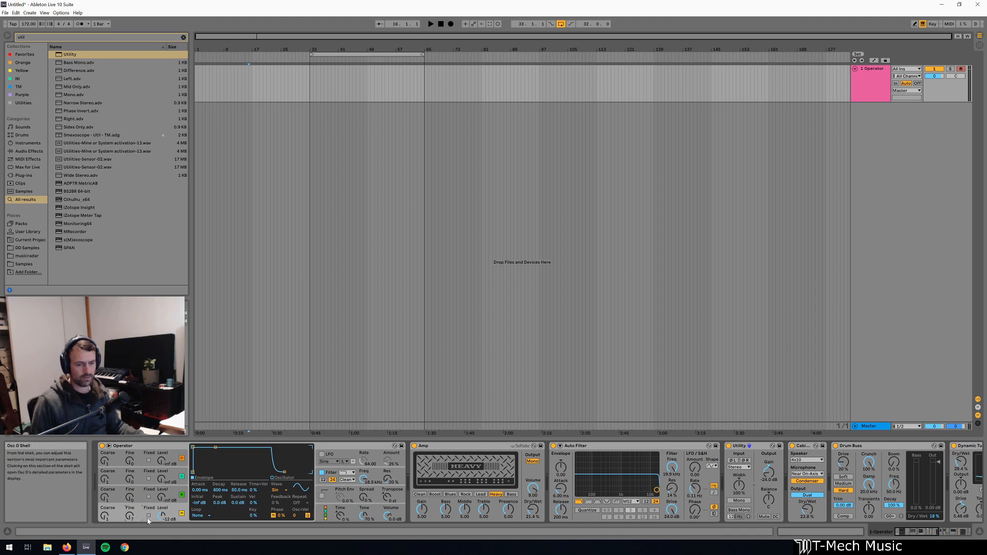
left_click_drag(130, 497, 130, 491)
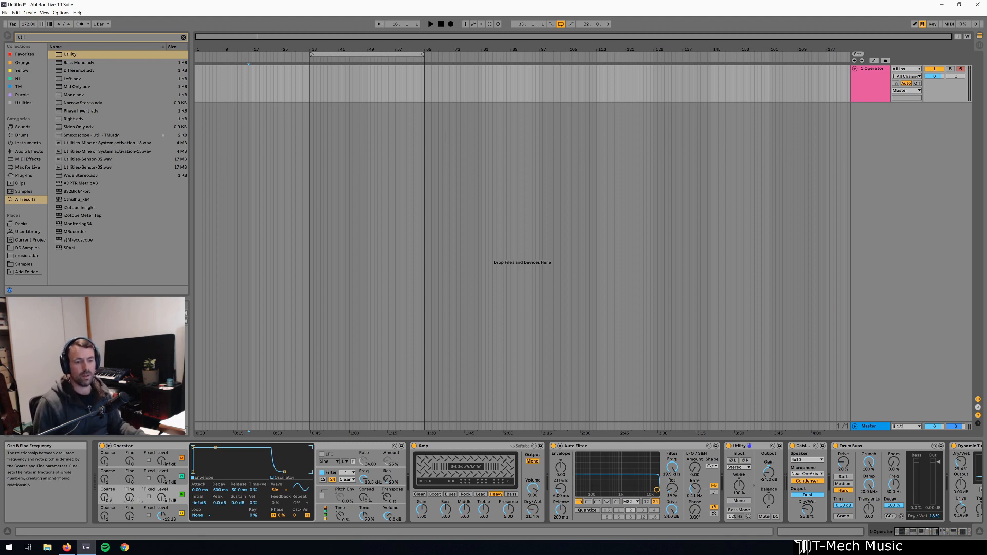
left_click_drag(129, 498, 130, 476)
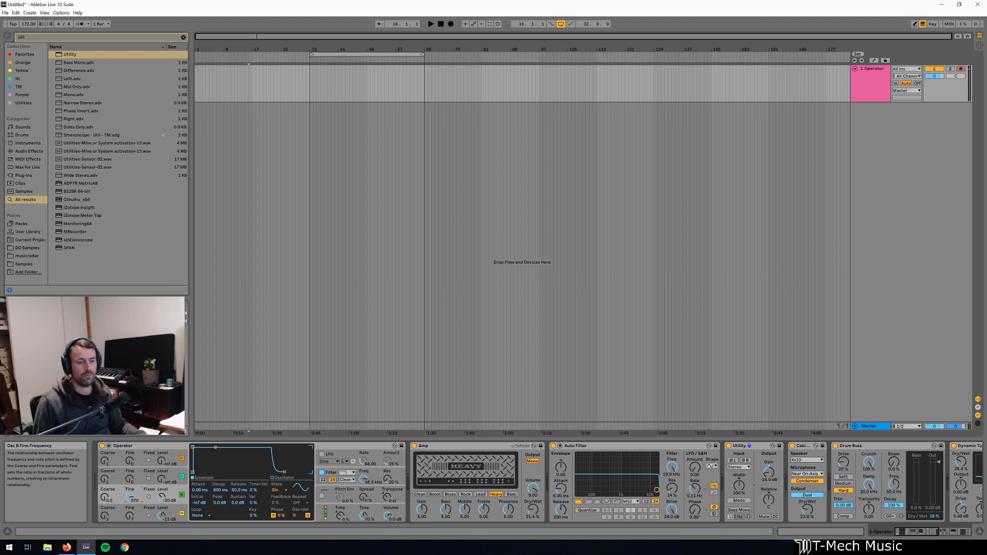
left_click_drag(130, 498, 129, 494)
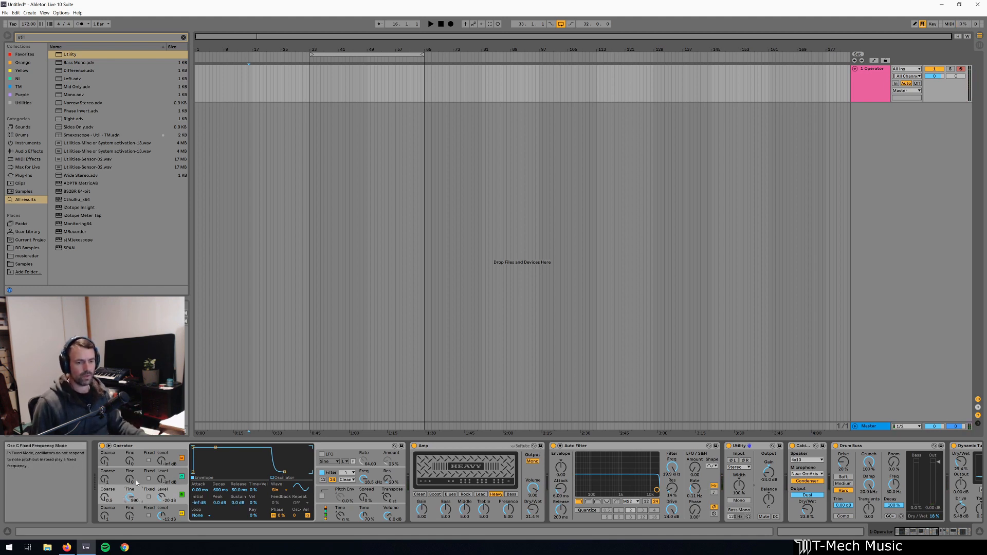
- Set Operator's oscillator C coarse frequency to 10, raise its level, and sweep its fine frequency
left_click_drag(105, 479, 105, 465)
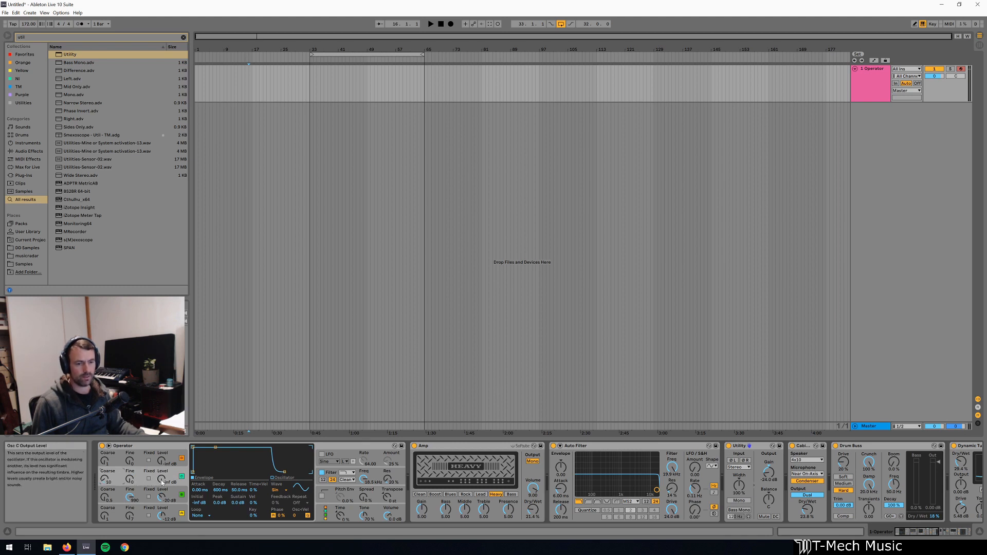
left_click_drag(162, 482, 162, 475)
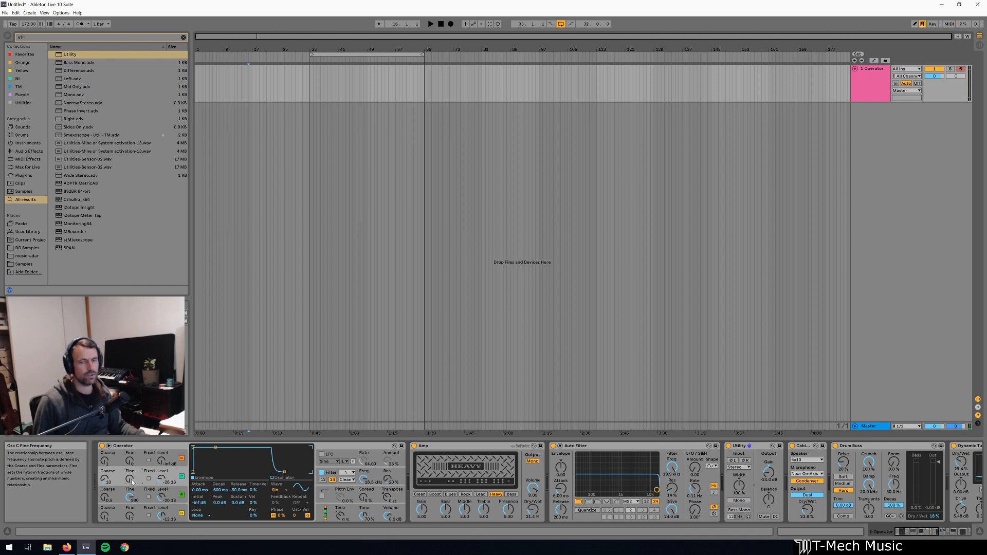
left_click_drag(132, 482, 132, 444)
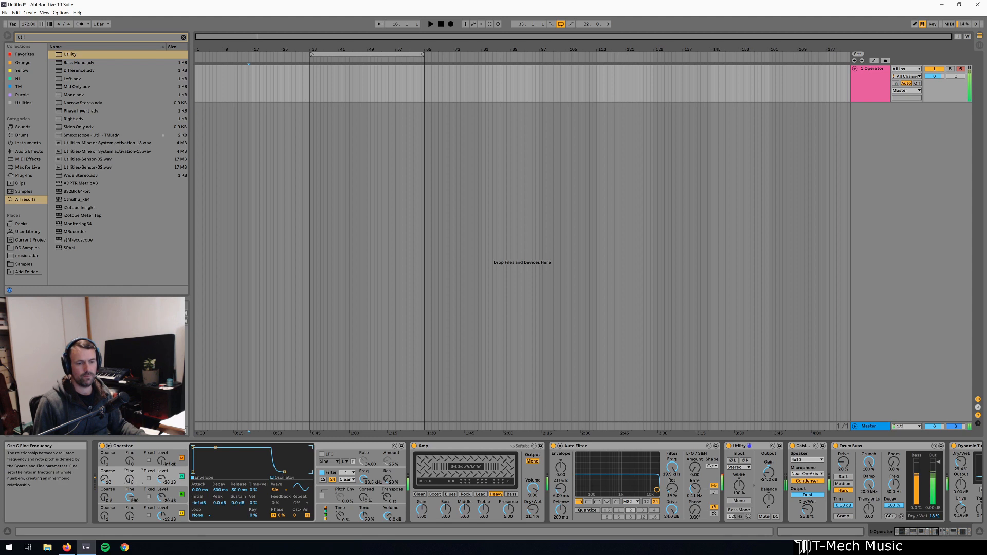
left_click_drag(131, 482, 130, 487)
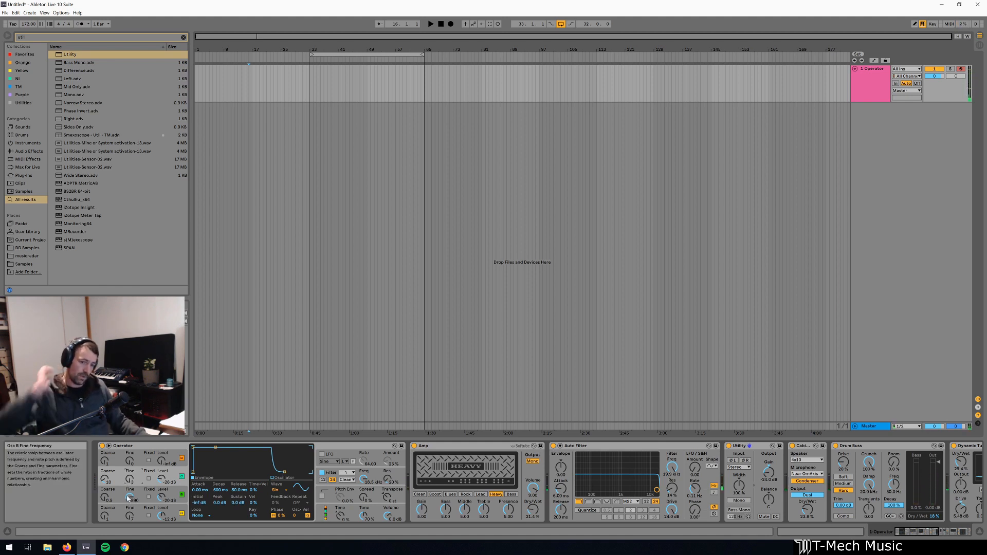
- Set oscillator B's fine frequency to 996 and adjust oscillator C's fine frequency by ear
left_click_drag(128, 501, 129, 498)
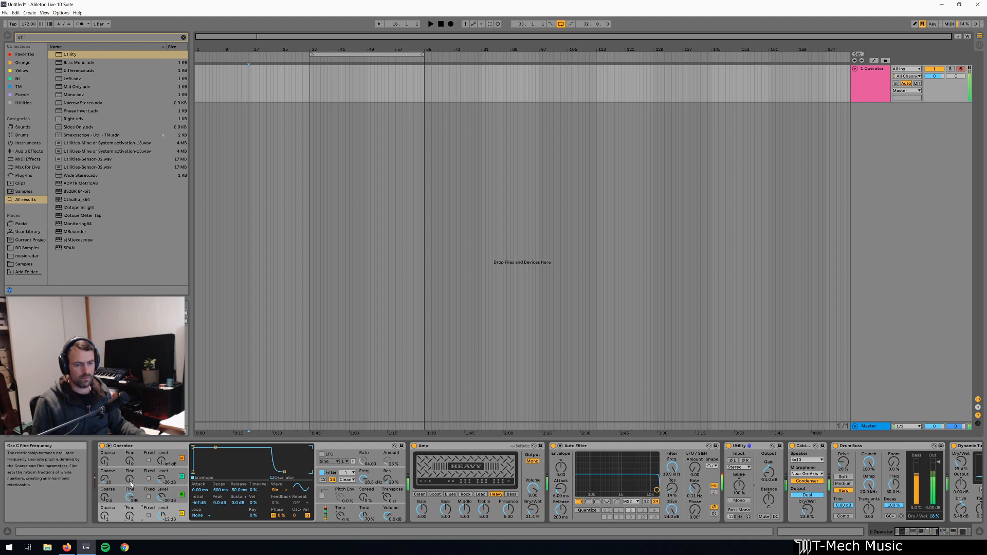
left_click_drag(130, 484, 131, 480)
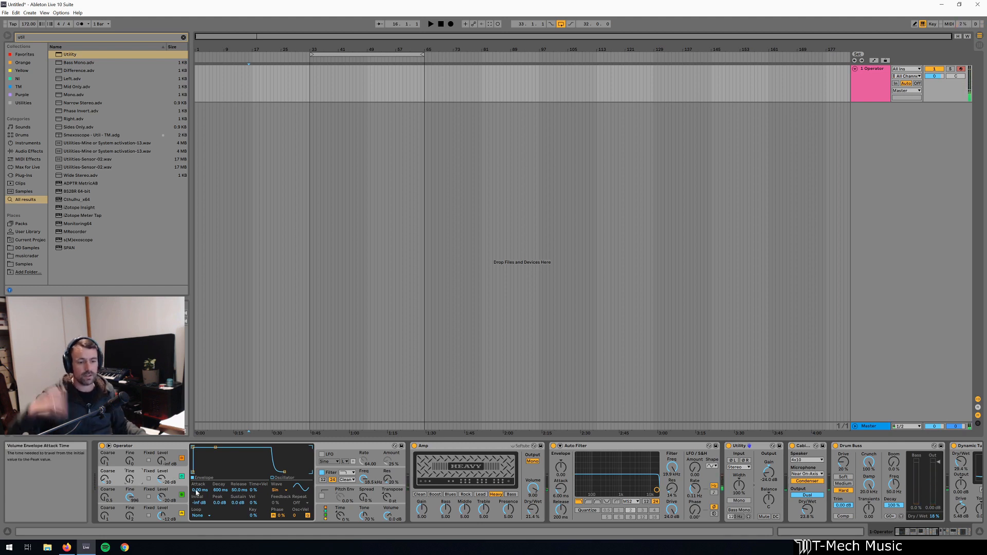
left_click(185, 502)
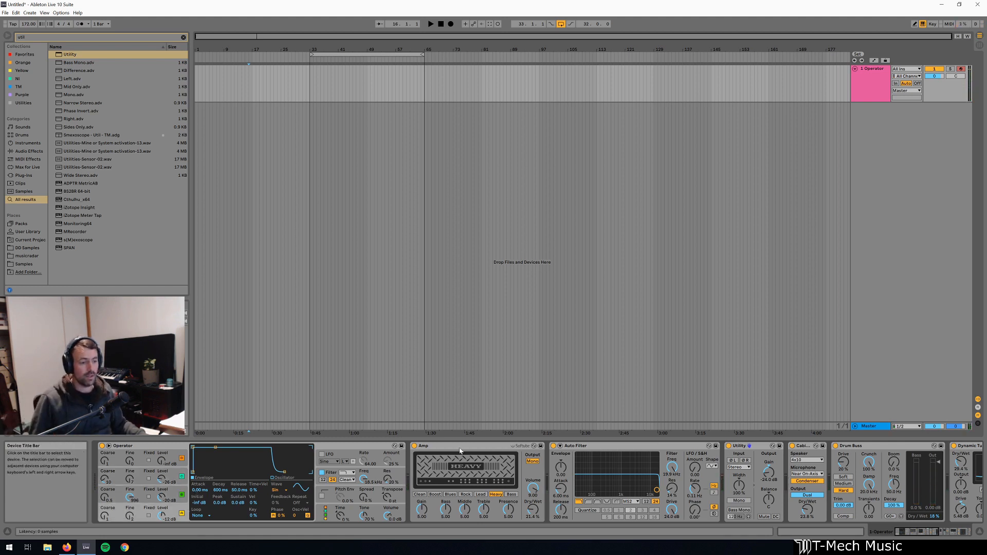
- Group the effects from Amp through Limiter into an Audio Effect Rack, and toggle the rack to compare the dry and processed sound
scroll(460, 451, "down", 10)
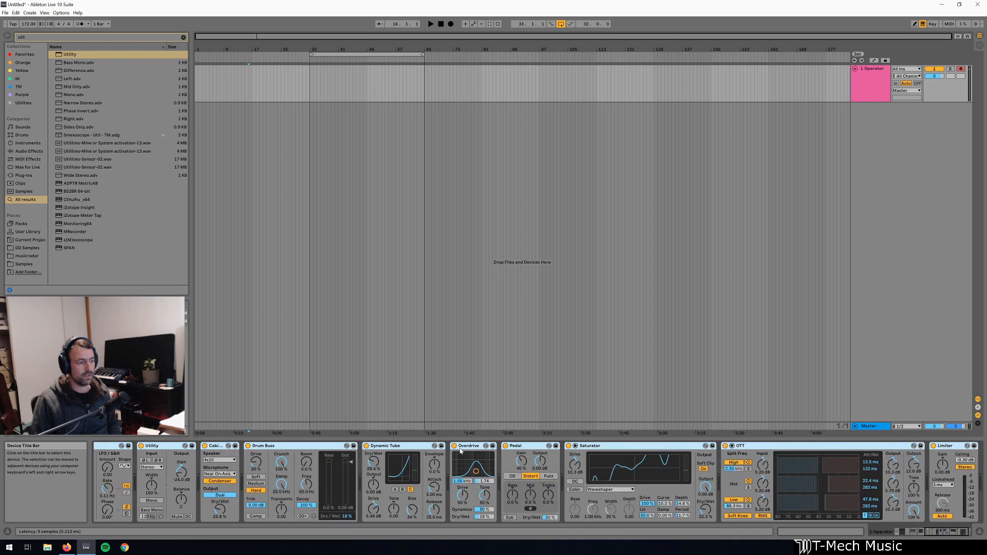
scroll(460, 451, "up", 10)
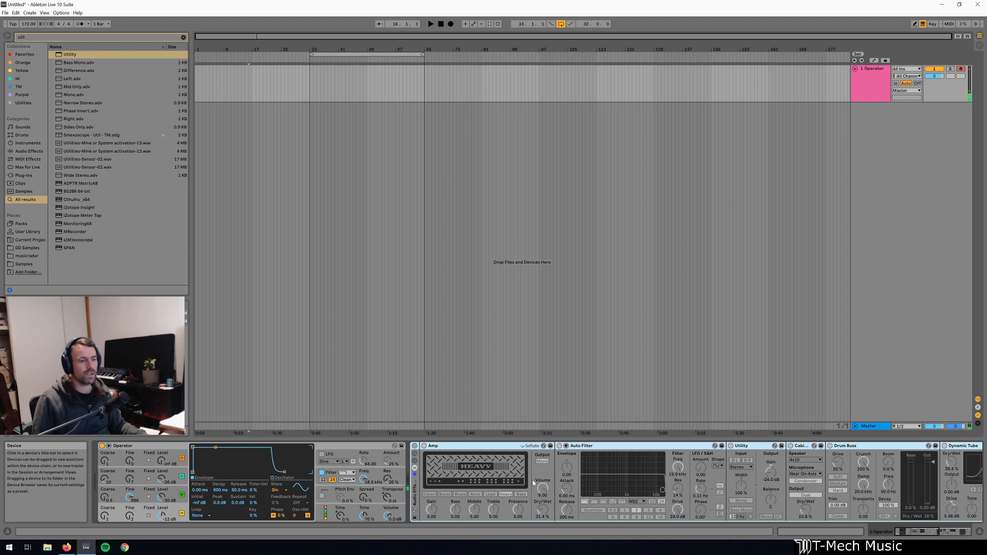
left_click(415, 447)
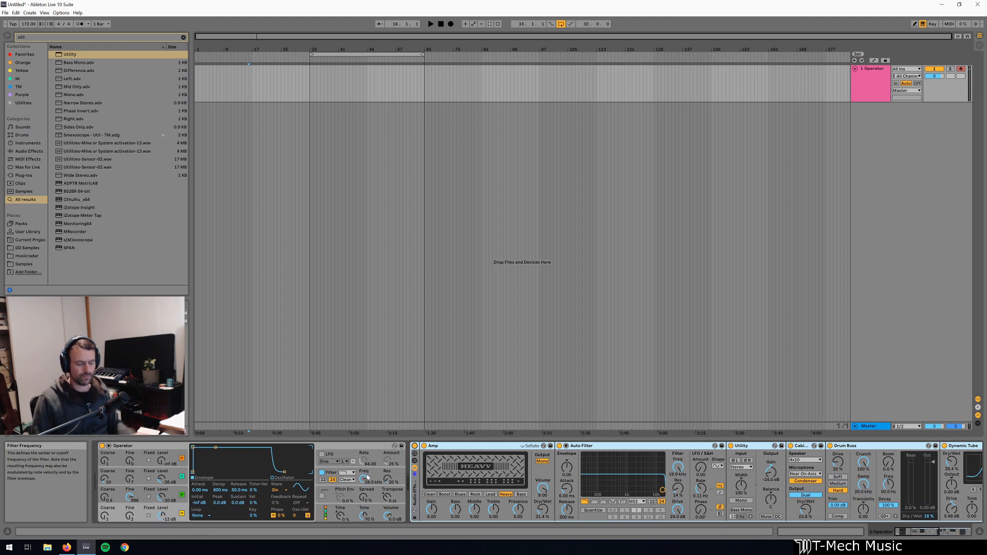
- Audition Operator's alternative oscillator algorithms one after another, from the stacked arrangements through to all four oscillators in parallel
left_click(323, 515)
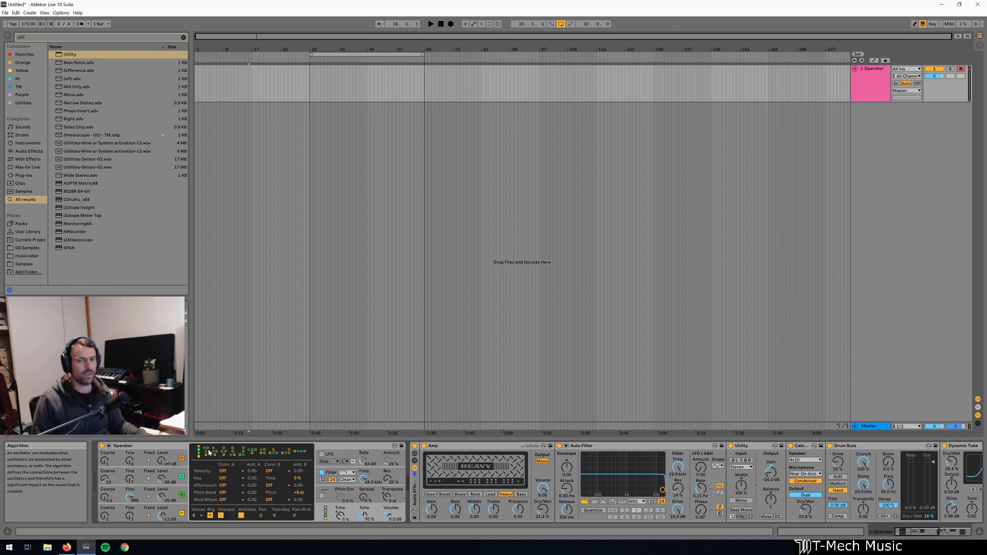
left_click(207, 453)
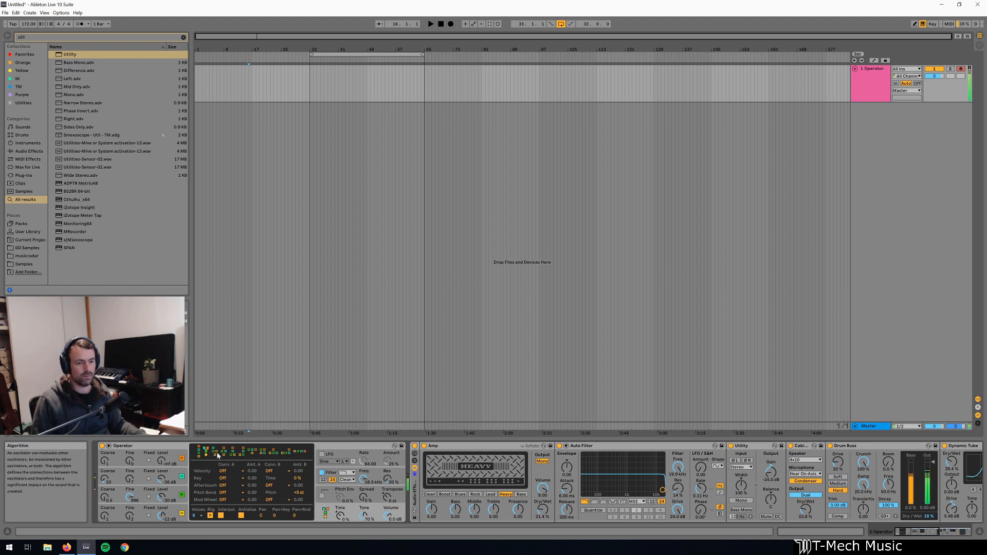
left_click(215, 453)
left_click(224, 453)
left_click(234, 453)
left_click(243, 454)
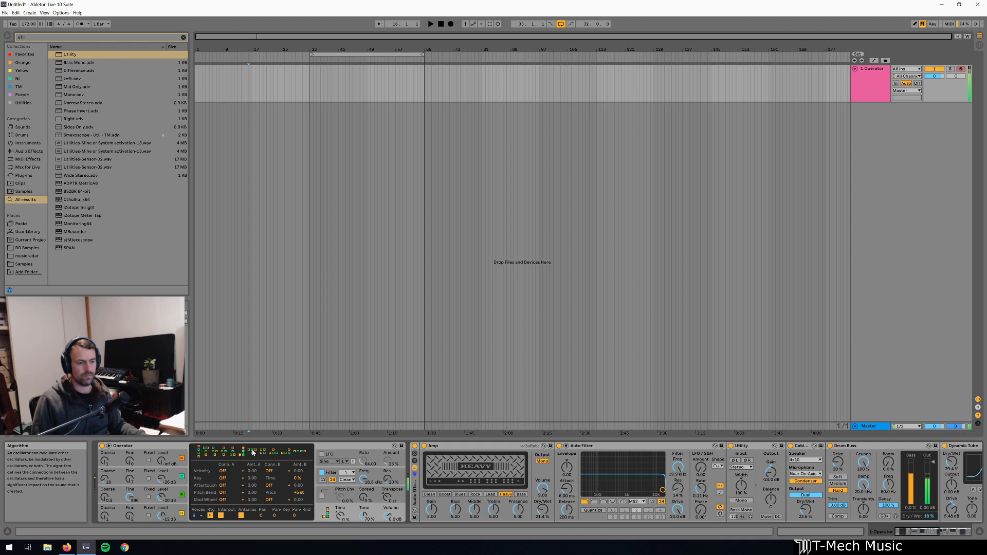
left_click(252, 452)
left_click(263, 453)
left_click(274, 454)
left_click(287, 453)
left_click(300, 454)
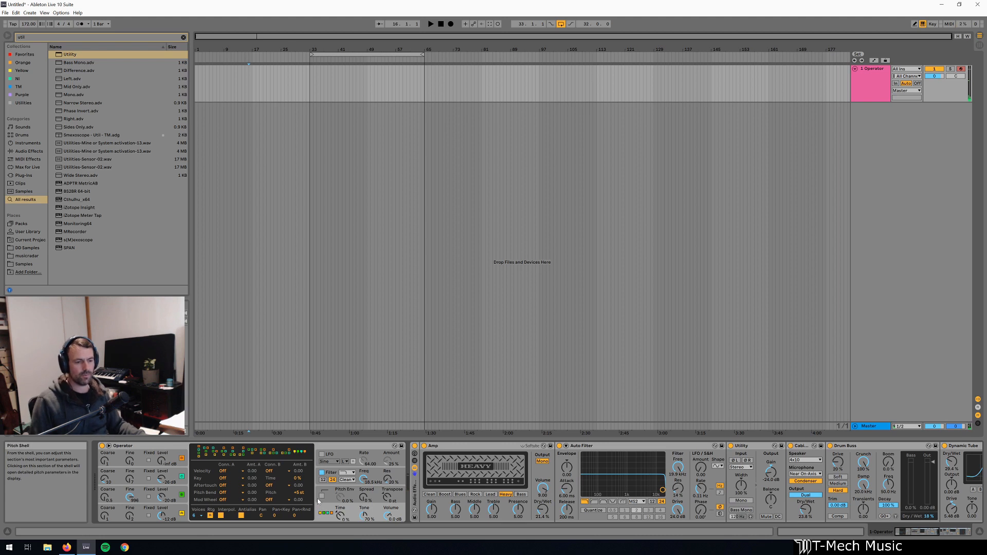
- Change the waveforms of Operator's oscillators C and B to Triangle
left_click(187, 484)
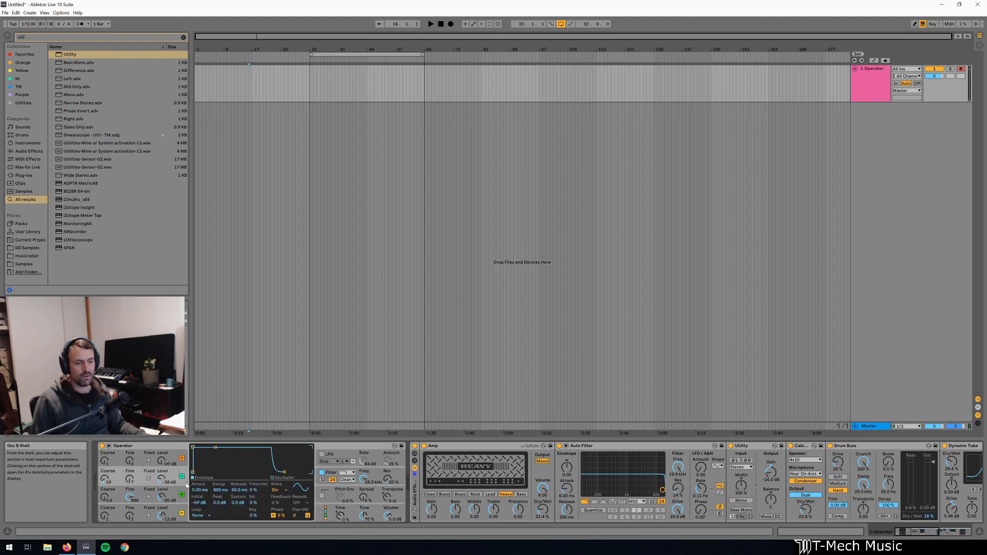
left_click(280, 492)
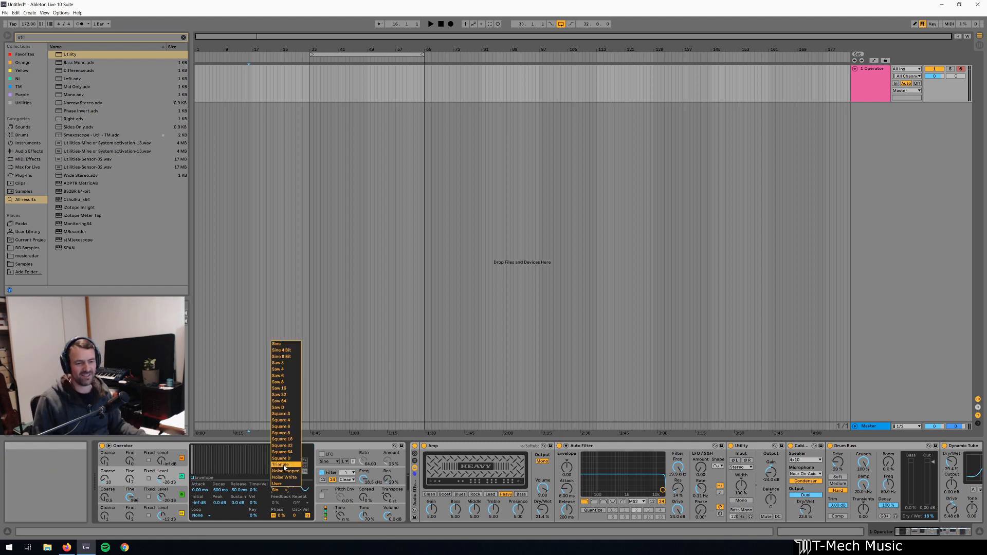
left_click(284, 465)
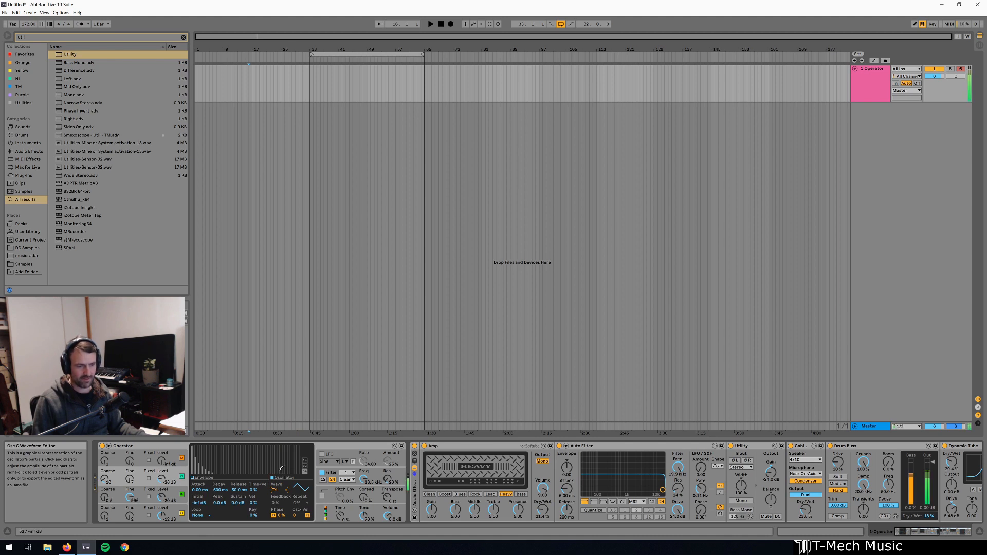
left_click(176, 495)
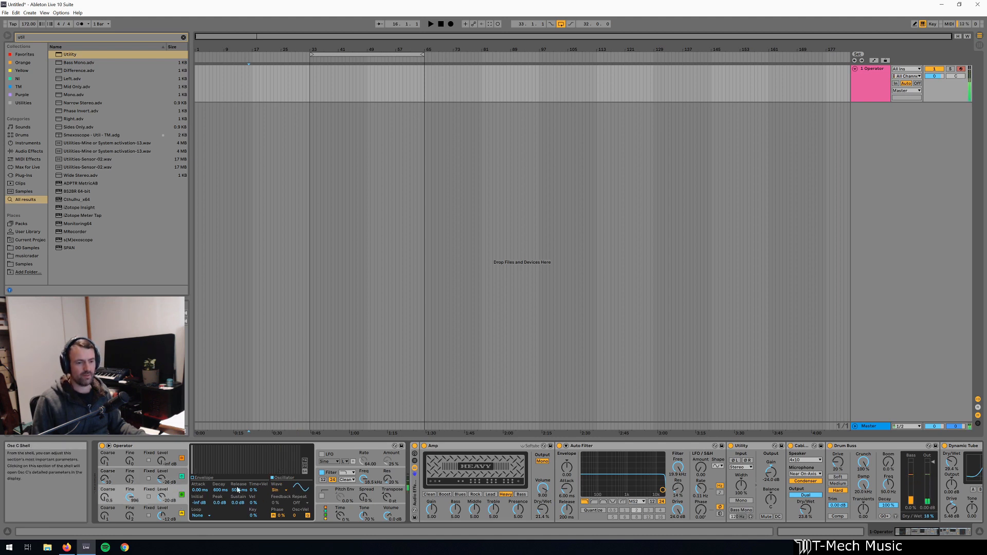
left_click(275, 494)
left_click(287, 467)
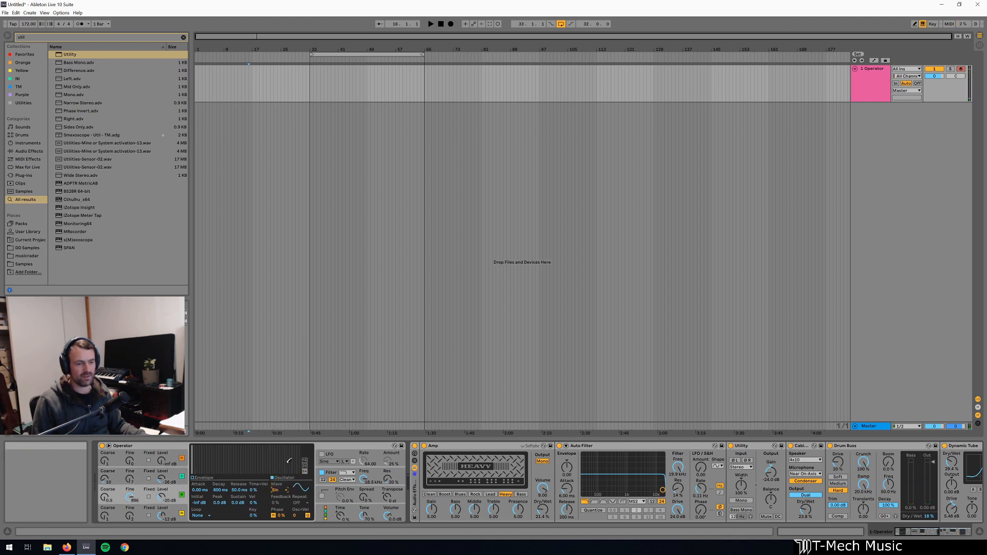
- Set Operator's oscillator A waveform to Saw D and oscillator C's waveform to Square D
left_click(175, 513)
left_click(275, 490)
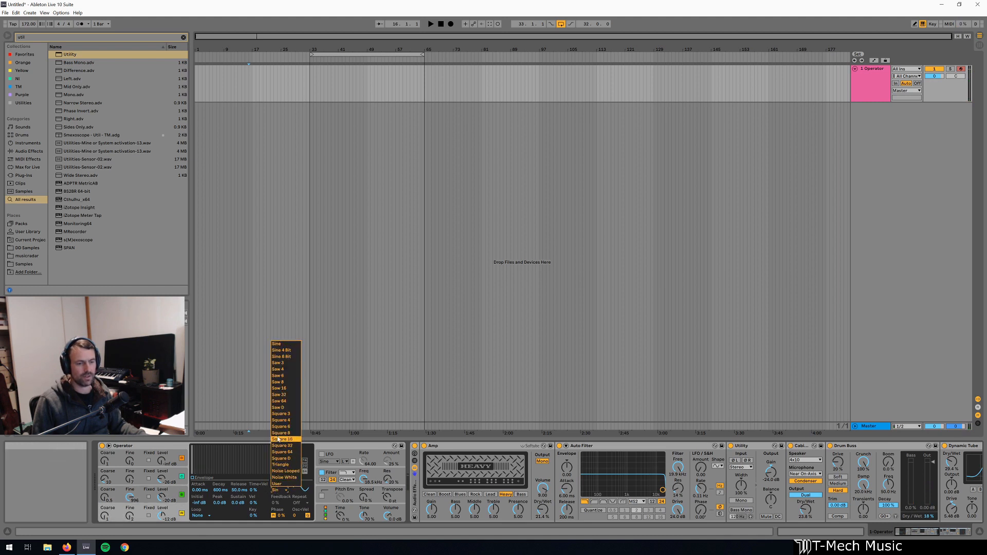
left_click(277, 408)
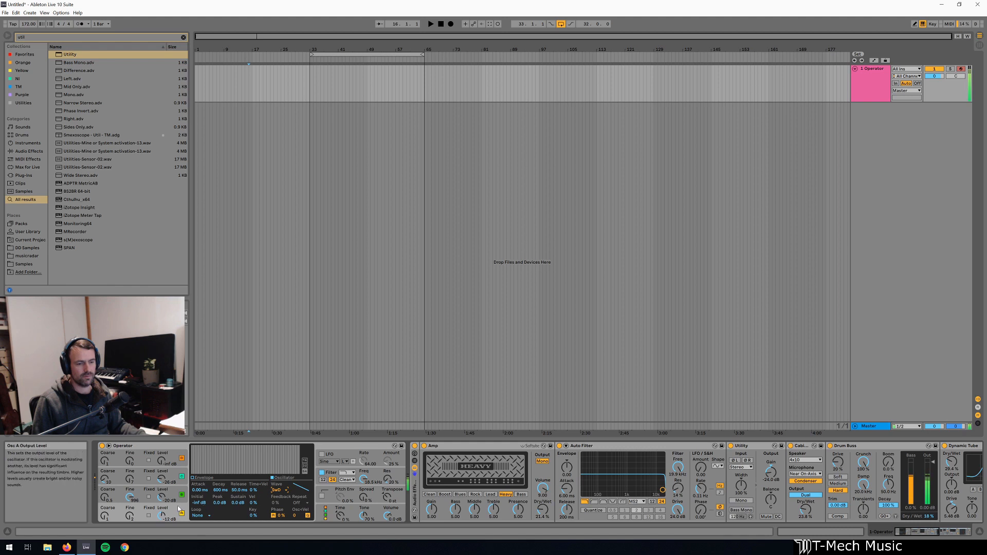
left_click(175, 476)
left_click(278, 492)
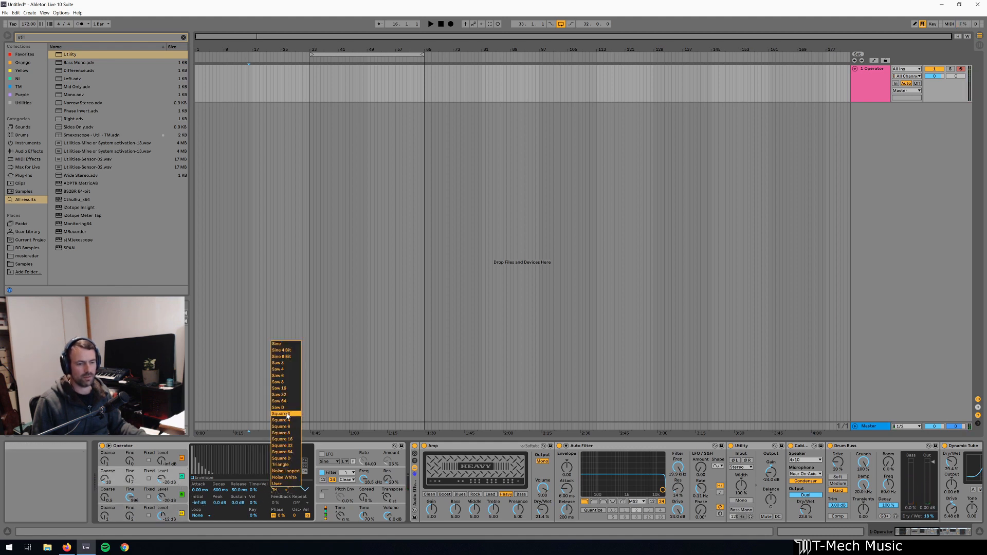
left_click(294, 459)
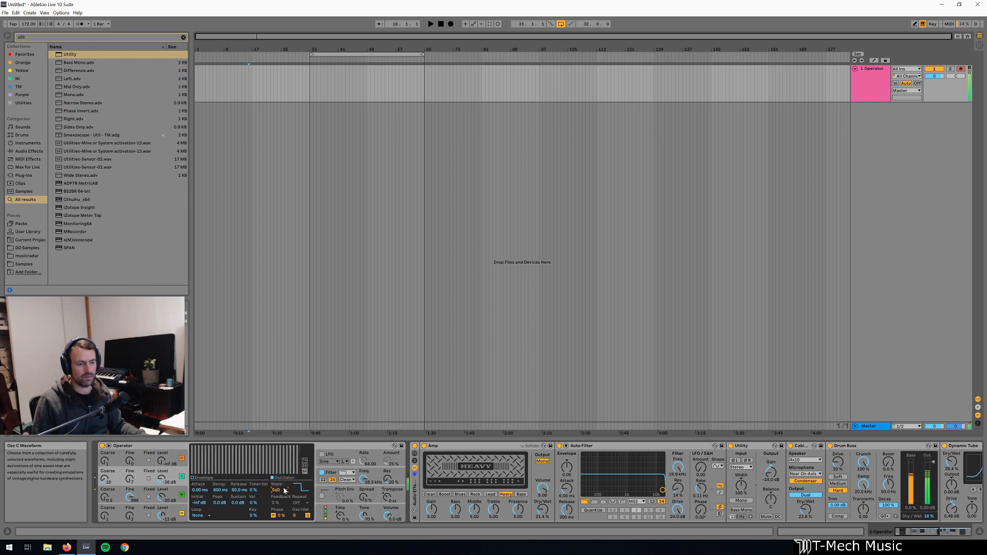
left_click(183, 477)
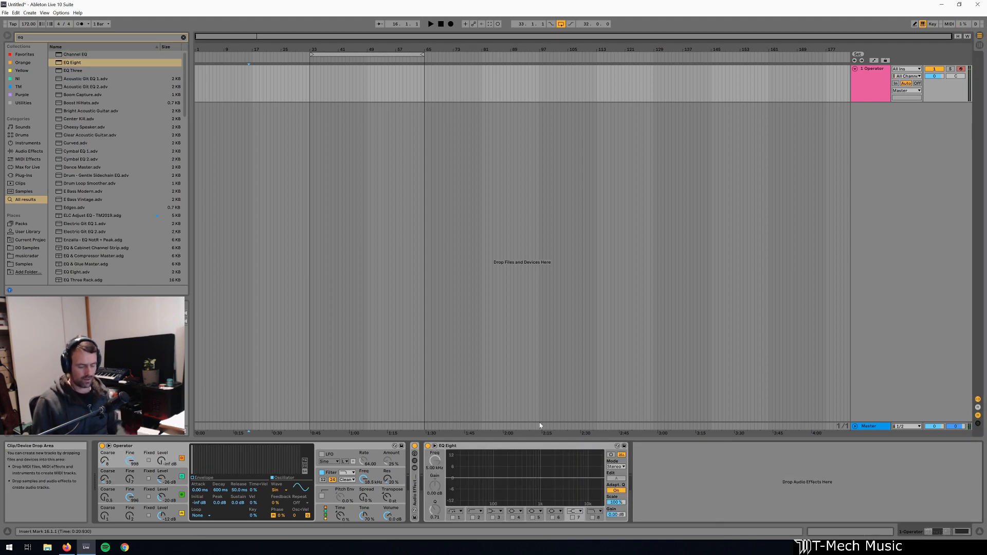
- Find the All Modulators - TM2019 rack in the browser and insert it between the effects rack and EQ Eight
key("ctrl+f")
type("all mod")
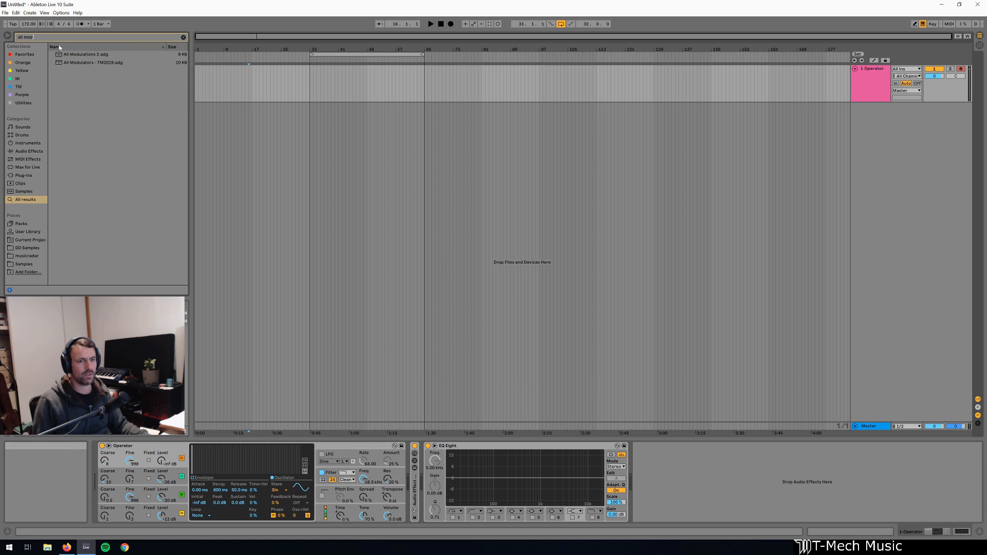
left_click_drag(90, 62, 431, 471)
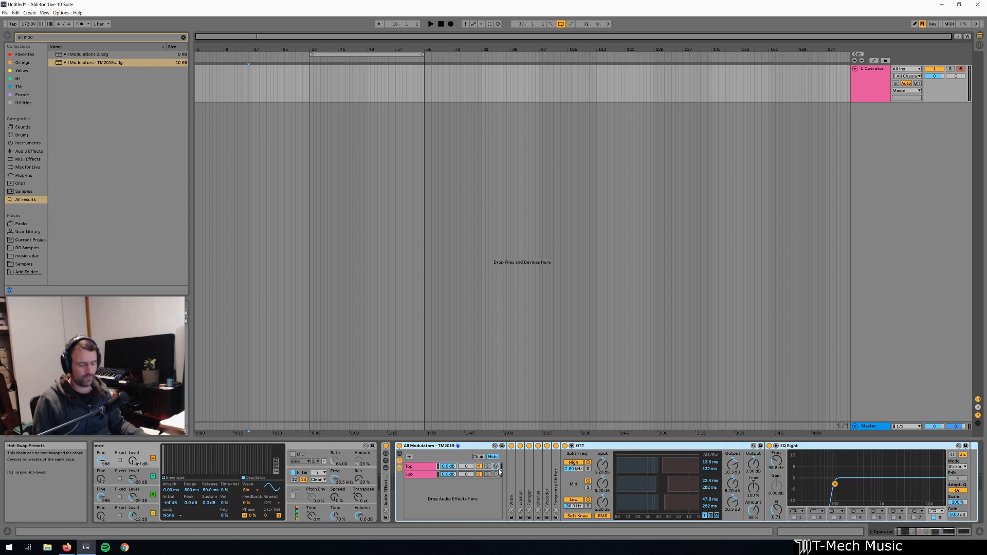
- Adjust the fine frequency of the Top chain's Frequency Shifter by ear and lower its Dry/Wet mix
double_click(556, 457)
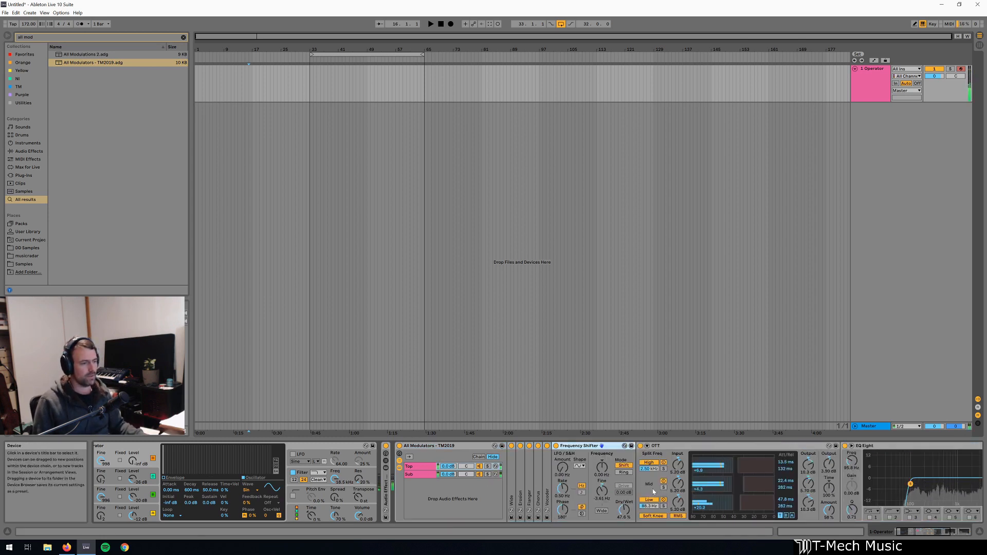
left_click_drag(603, 490, 603, 483)
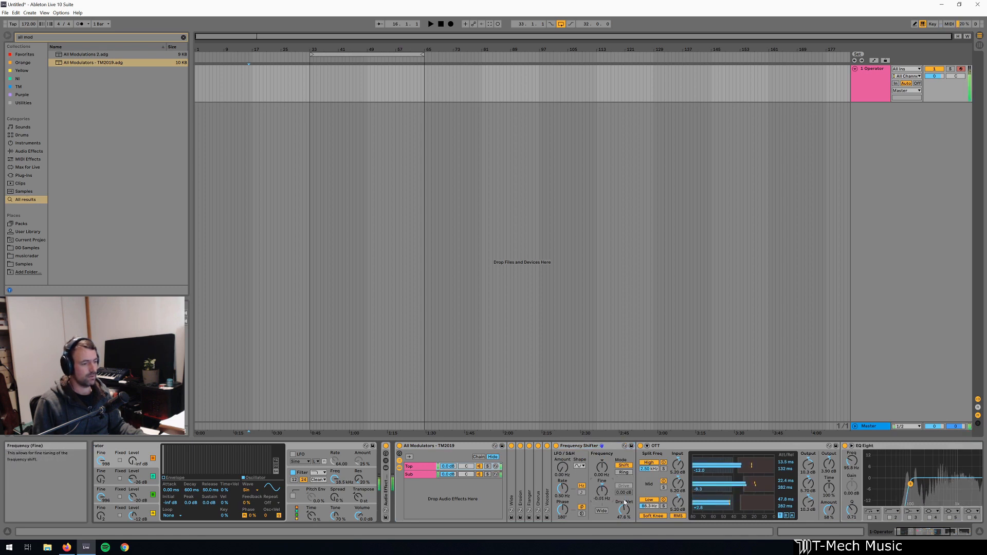
left_click_drag(625, 509, 624, 528)
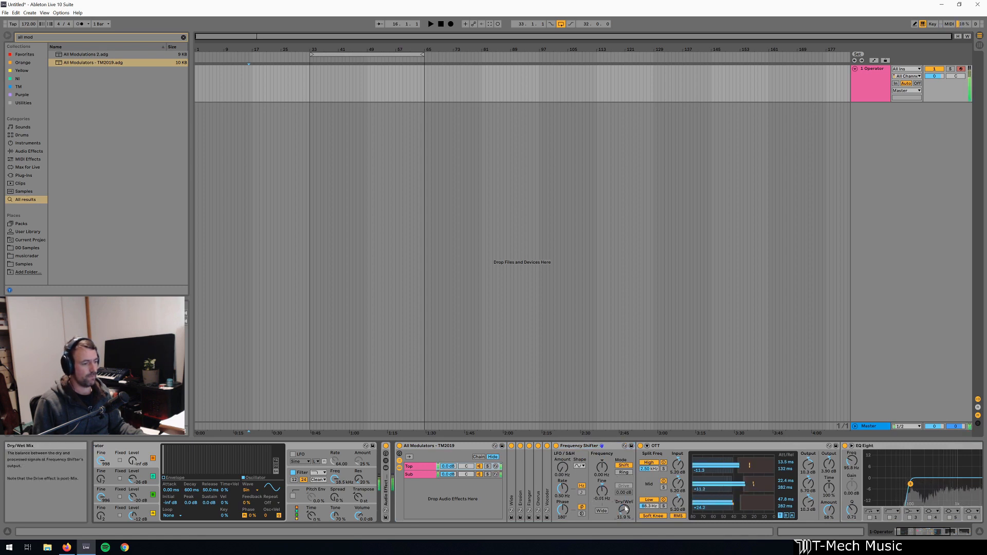
double_click(580, 447)
- Inspect the Top chain's Vocoder settings, and toggle Erosion, Flanger and Chorus to compare their effect on the sound
double_click(547, 466)
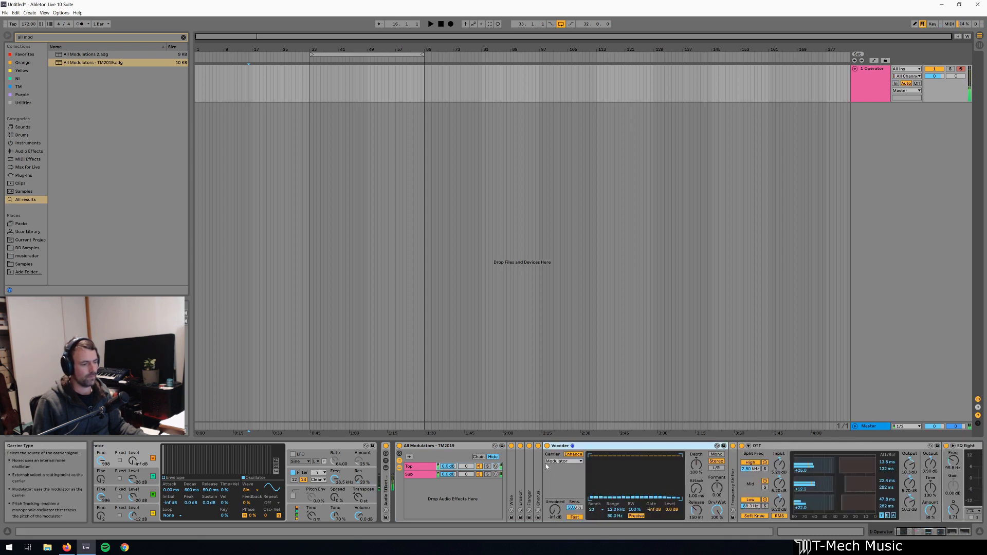
double_click(560, 447)
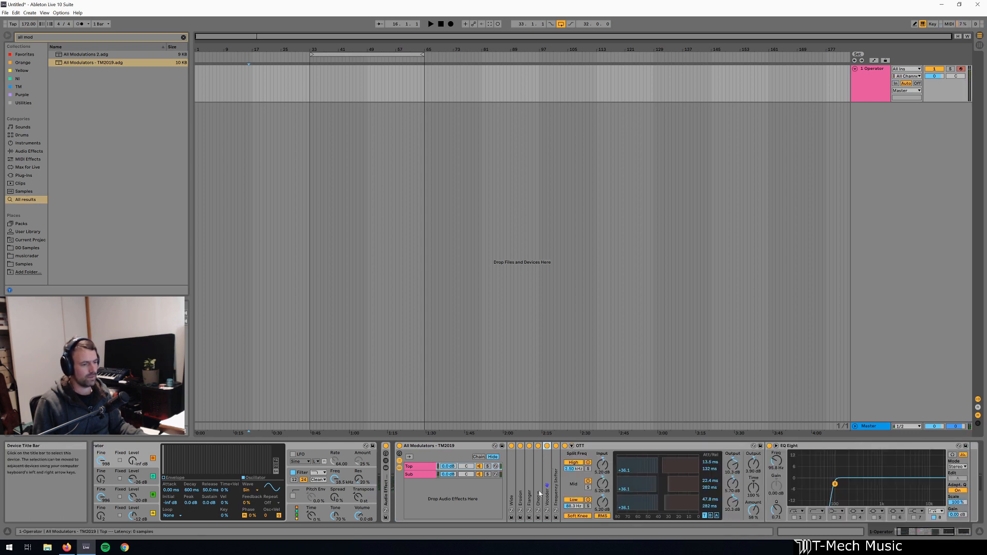
left_click(521, 447)
left_click(529, 446)
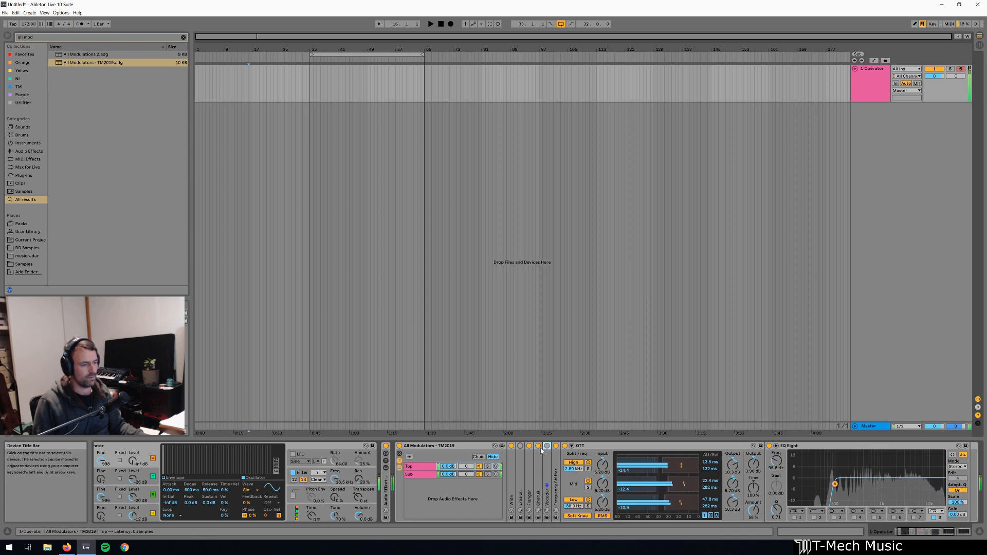
left_click(538, 447)
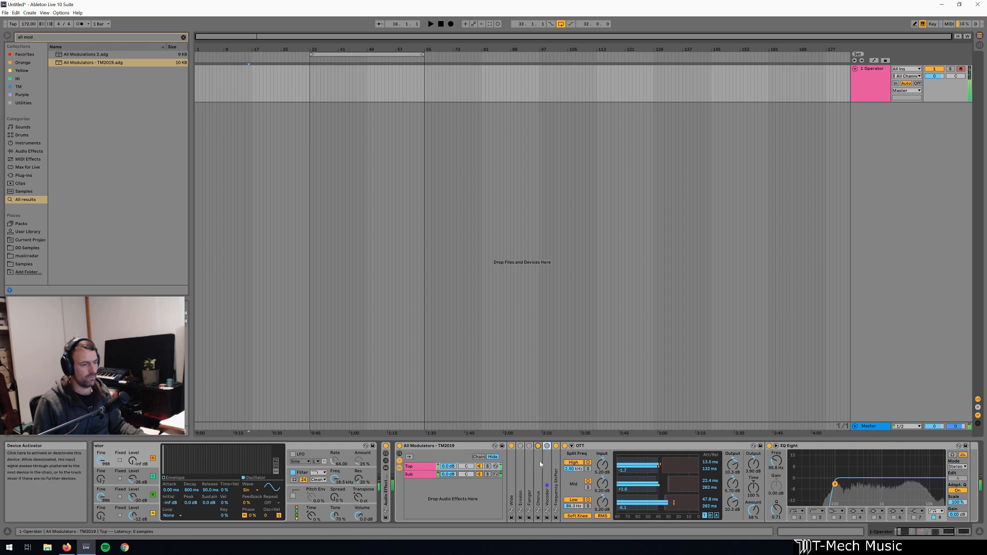
- Lower the Dry/Wet mix of the Top chain's Chorus to 19%
double_click(539, 462)
left_click_drag(648, 510, 648, 535)
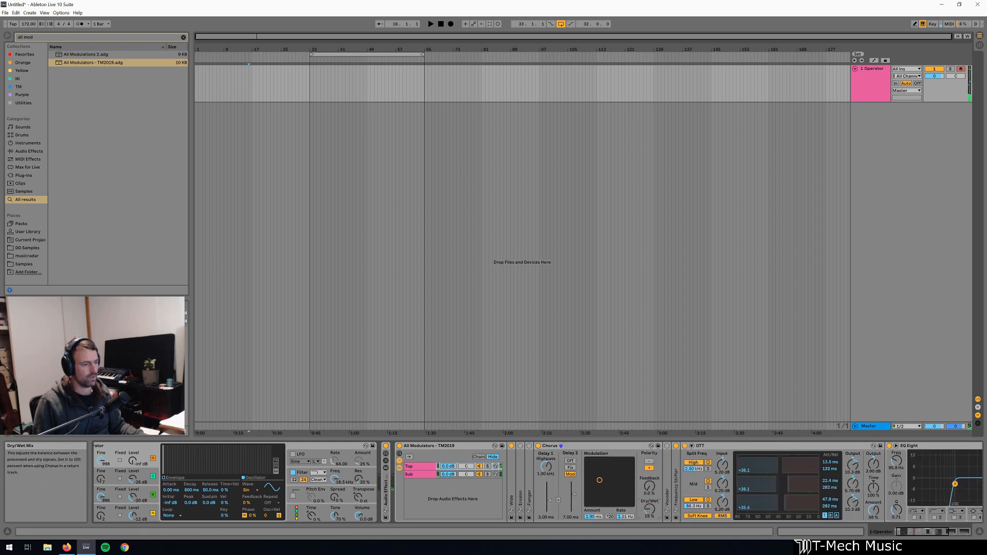
double_click(548, 446)
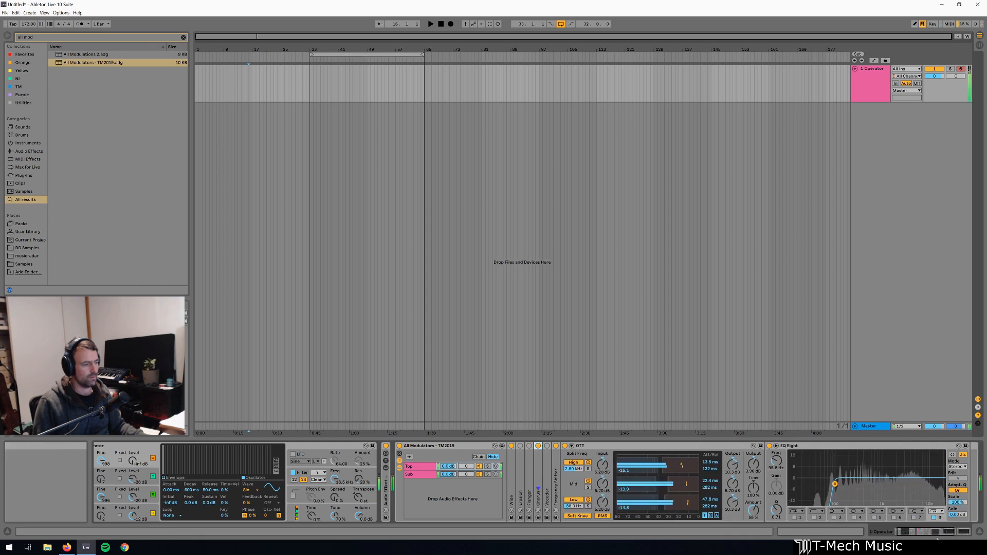
- Duplicate the Sub chain in the All Modulators rack and name the copy Fuzz
scroll(669, 484, "right", 5)
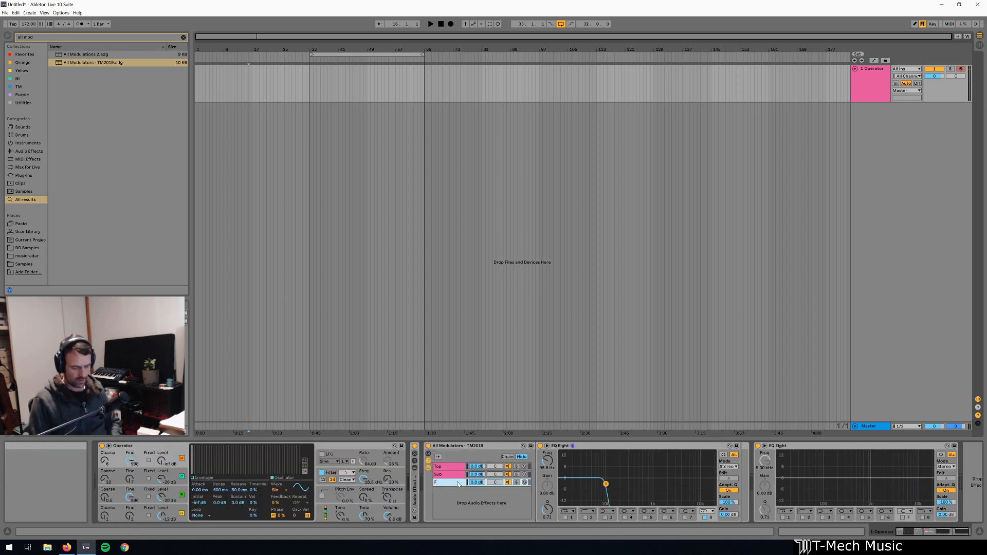
type("uzz")
key("Return")
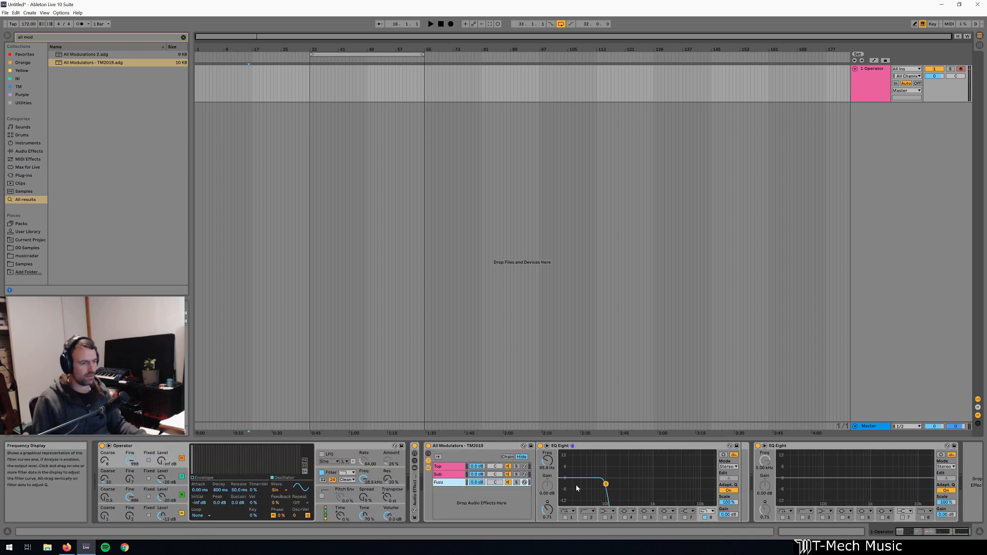
- Change band 8 of the Fuzz chain's EQ Eight to a low cut at about 3.1 kHz and try the chain's activator and solo
left_click(708, 513)
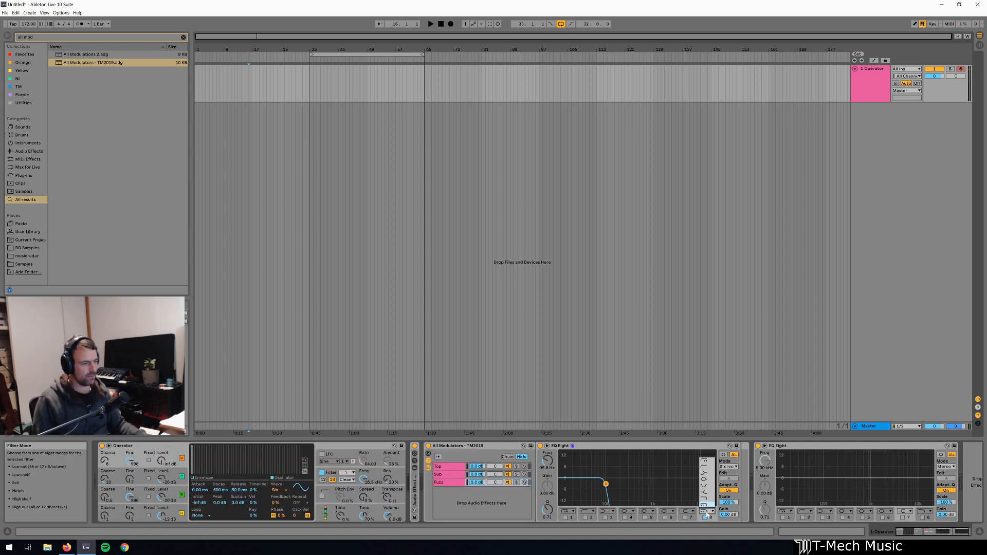
left_click(711, 468)
left_click_drag(605, 484, 637, 484)
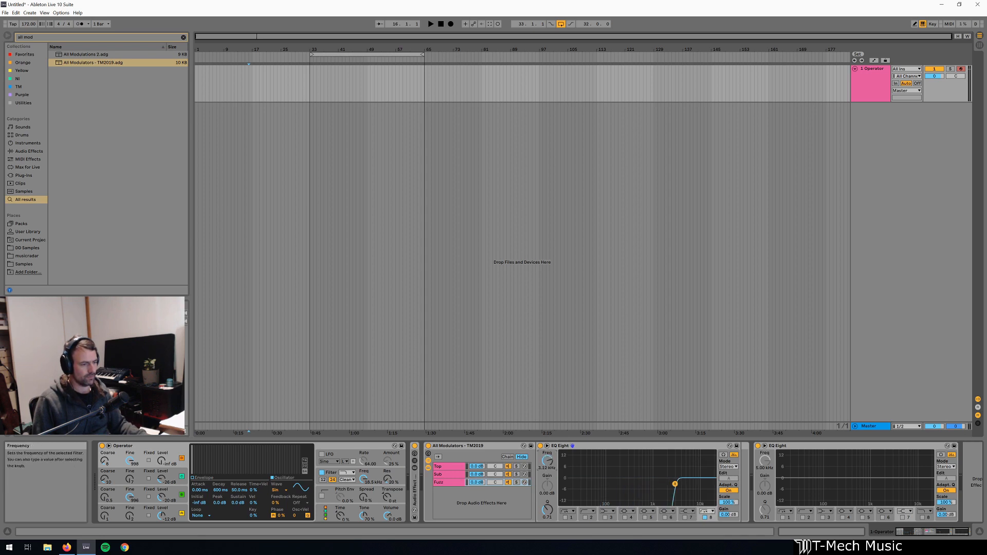
left_click(511, 483)
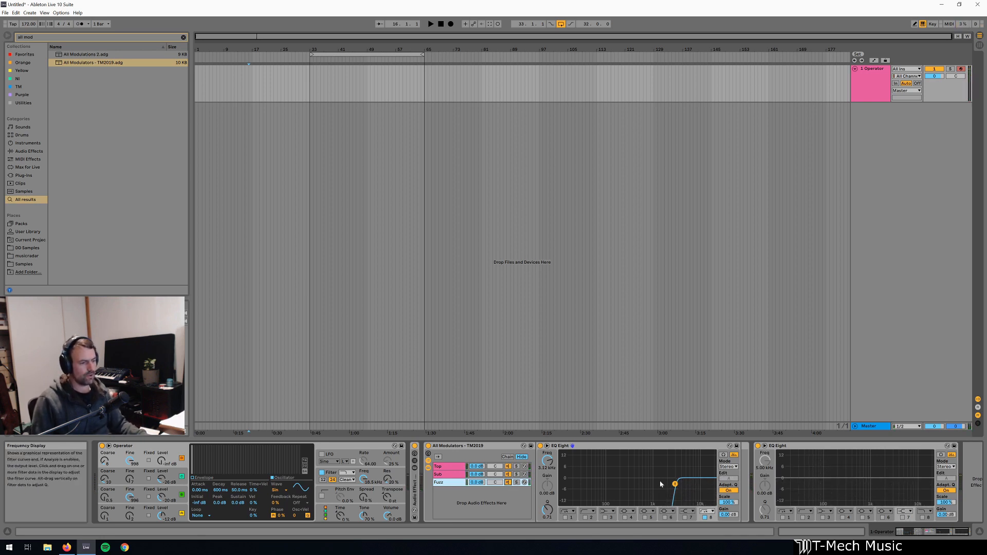
left_click(517, 482)
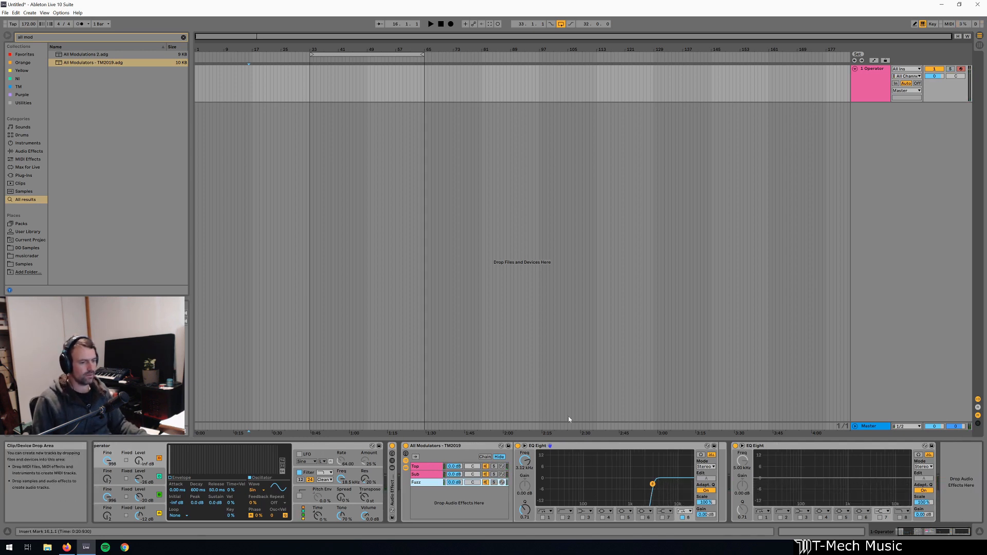
- Search the browser for MRecorder and add it at the end of the Operator track's device chain
left_click(513, 91)
key("ctrl+f")
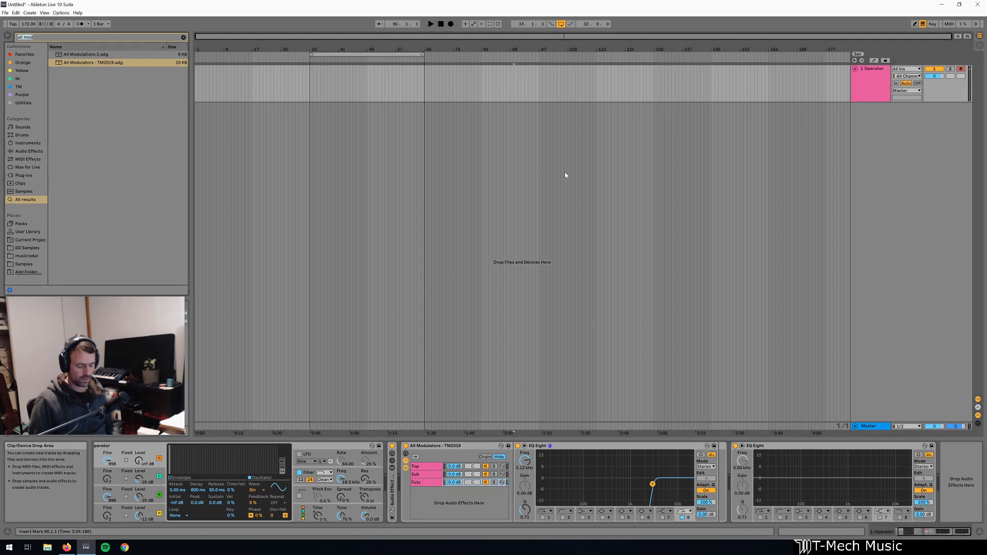
type("mrecor")
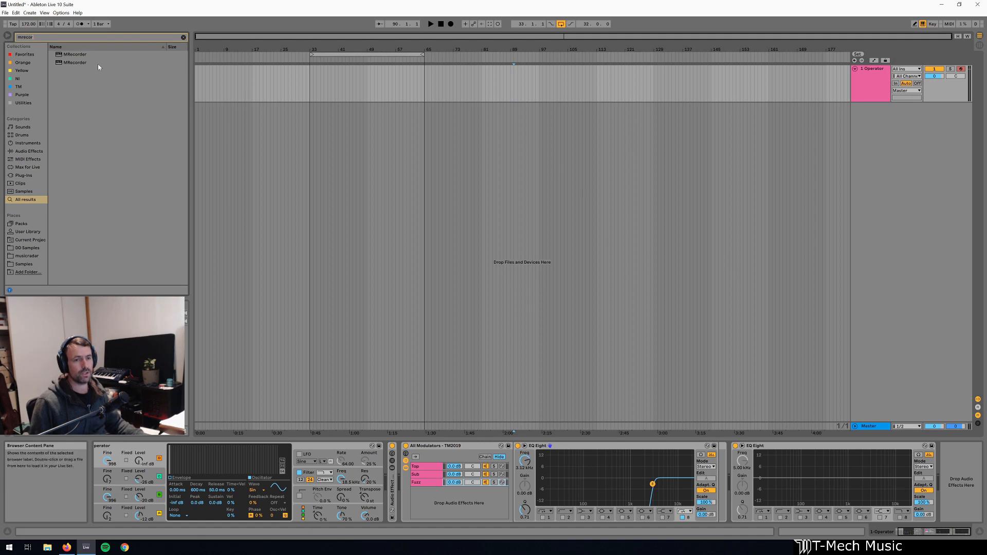
key("Down")
left_click_drag(956, 436, 961, 483)
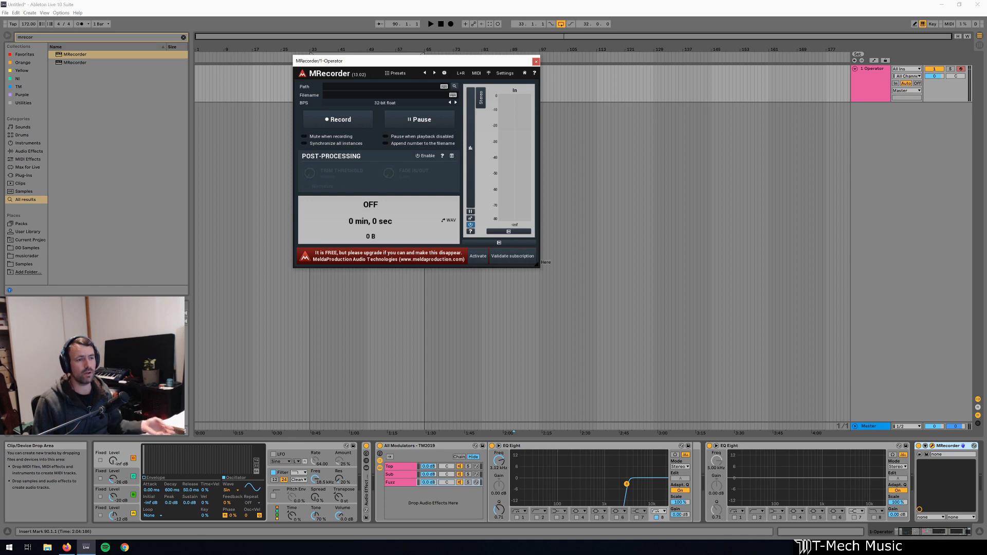
- Set MRecorder's save path to C:\MRecorder and its filename to sound design distortion
type("ffff")
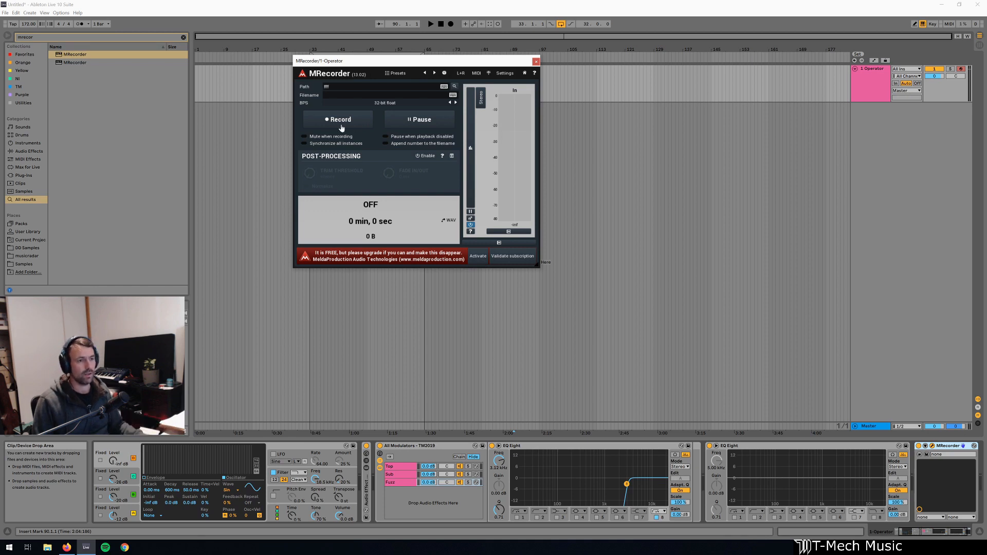
left_click(445, 87)
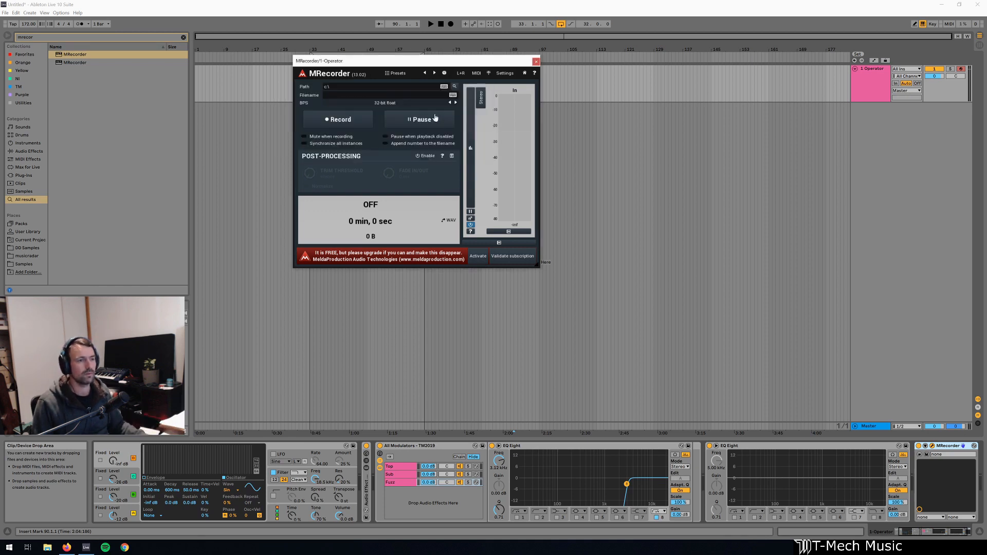
left_click(454, 87)
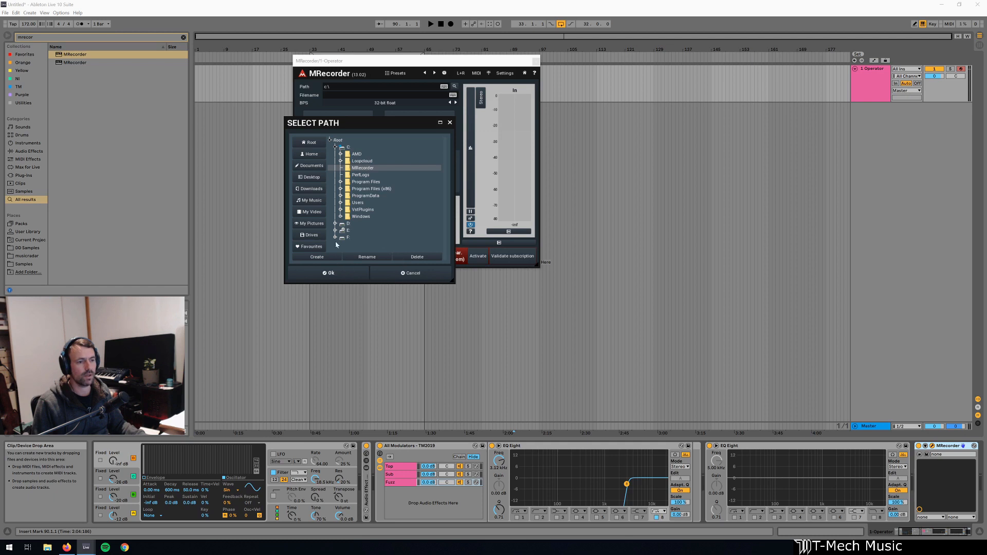
left_click(352, 272)
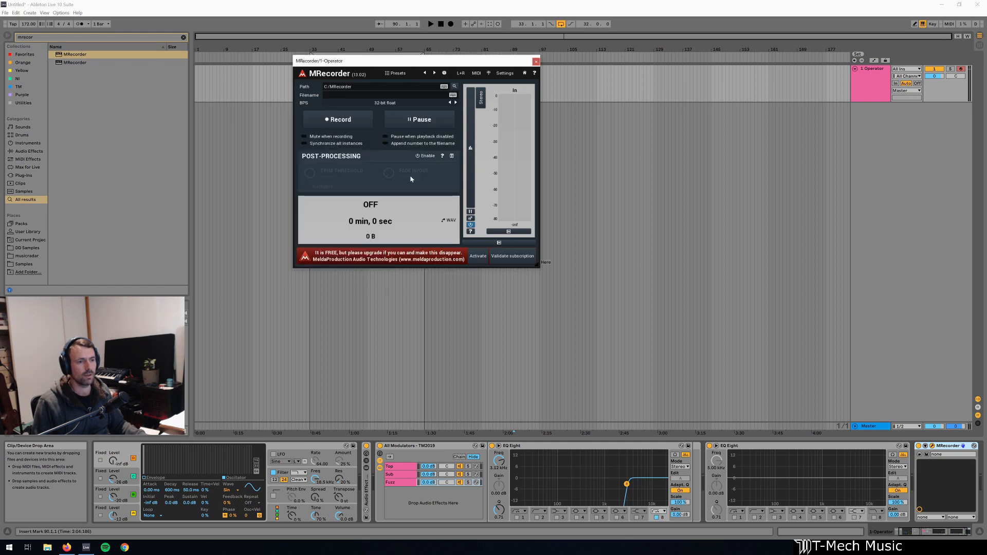
left_click(454, 95)
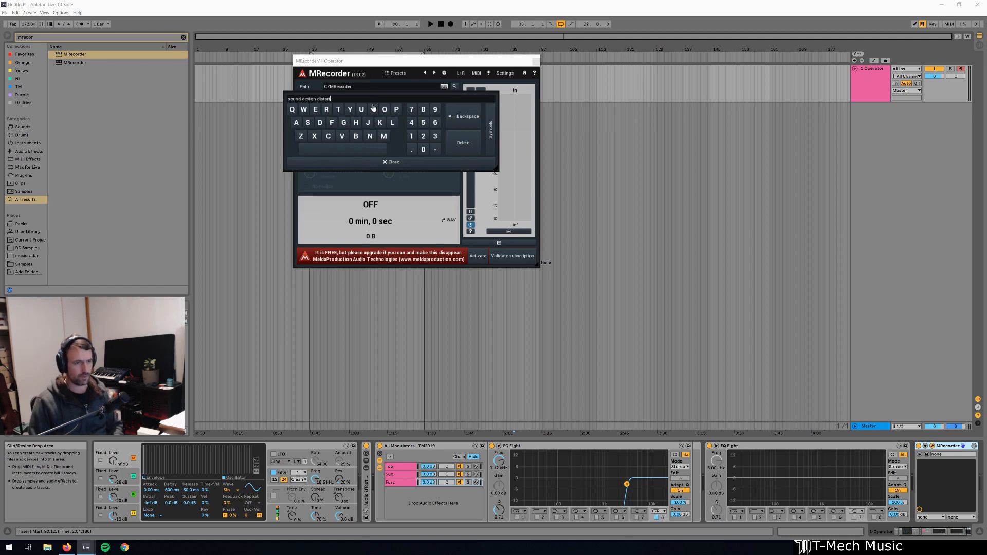
left_click(394, 163)
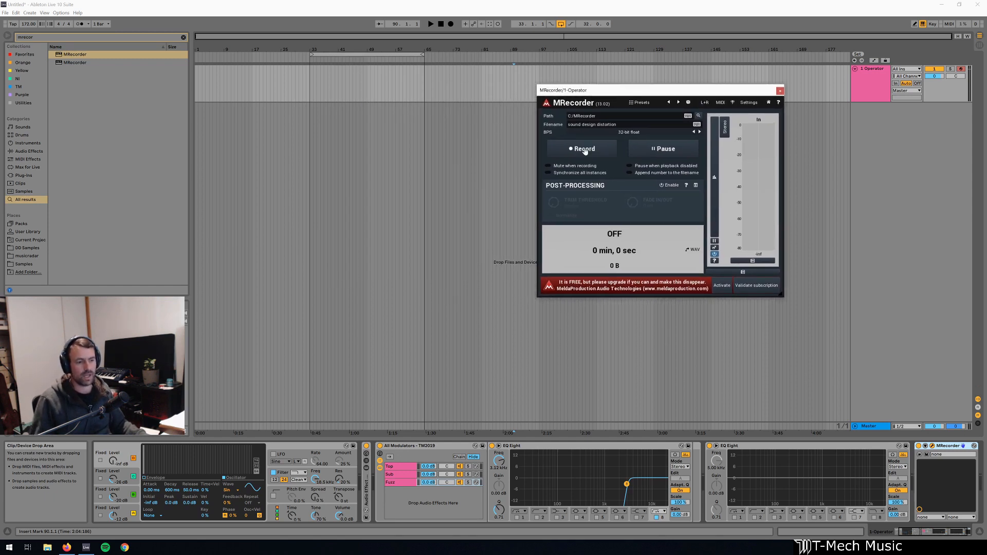
- Record a take with MRecorder while varying Operator's oscillator fine tuning and other sound settings, and stop the recording
left_click(585, 149)
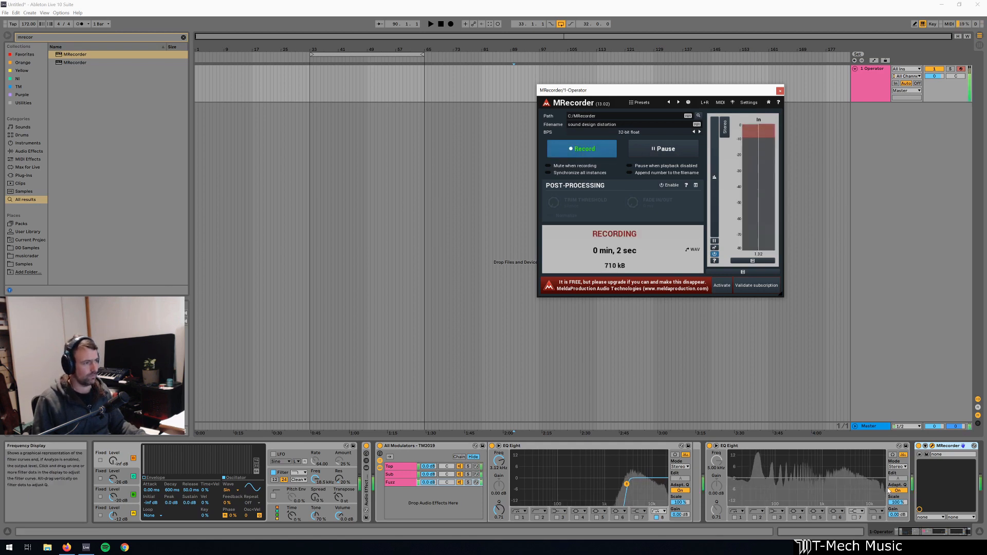
left_click(935, 534)
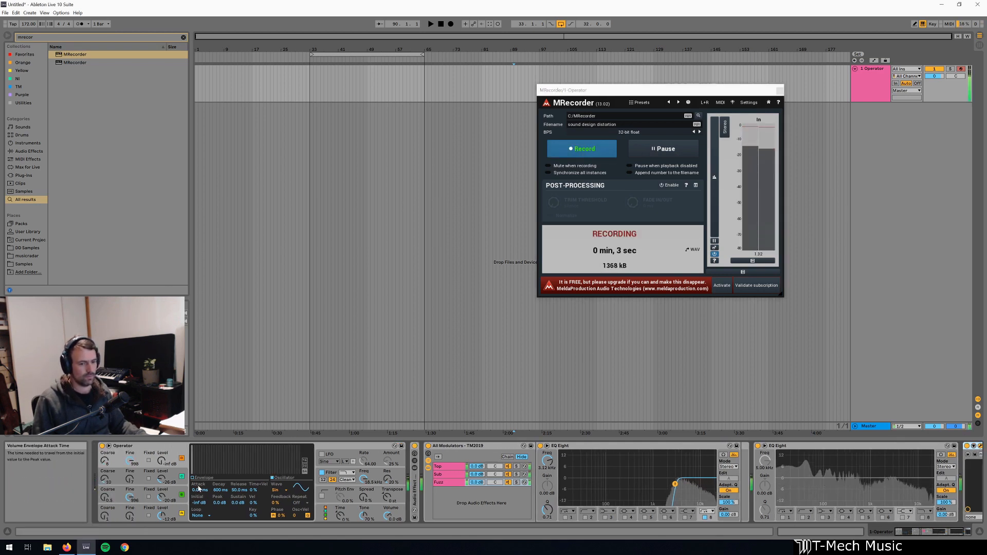
left_click_drag(133, 497, 162, 502)
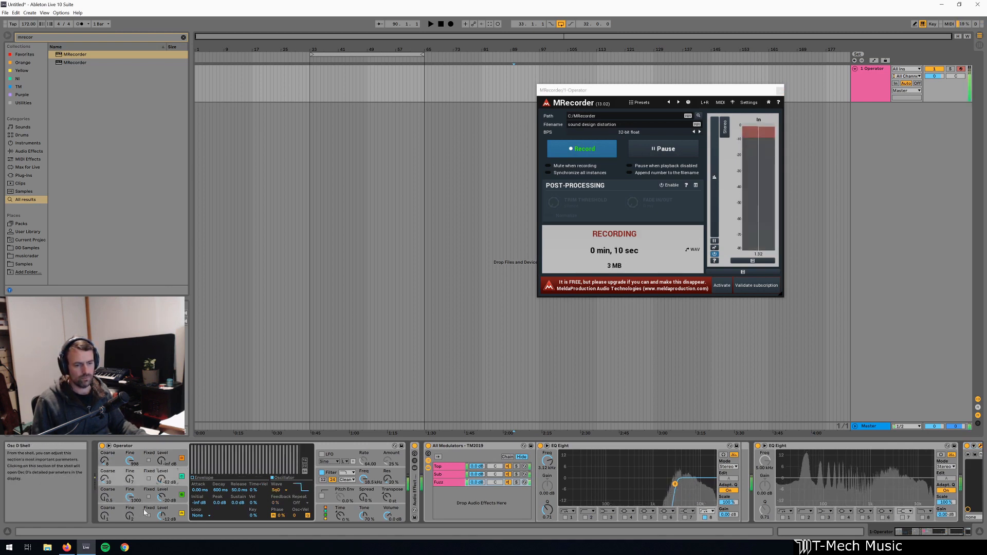
left_click(132, 516)
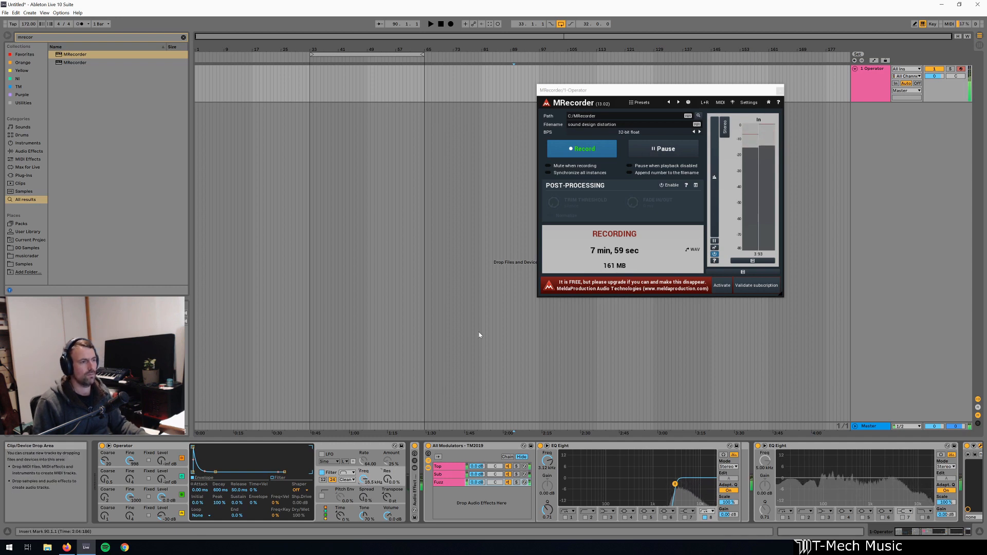
key("space")
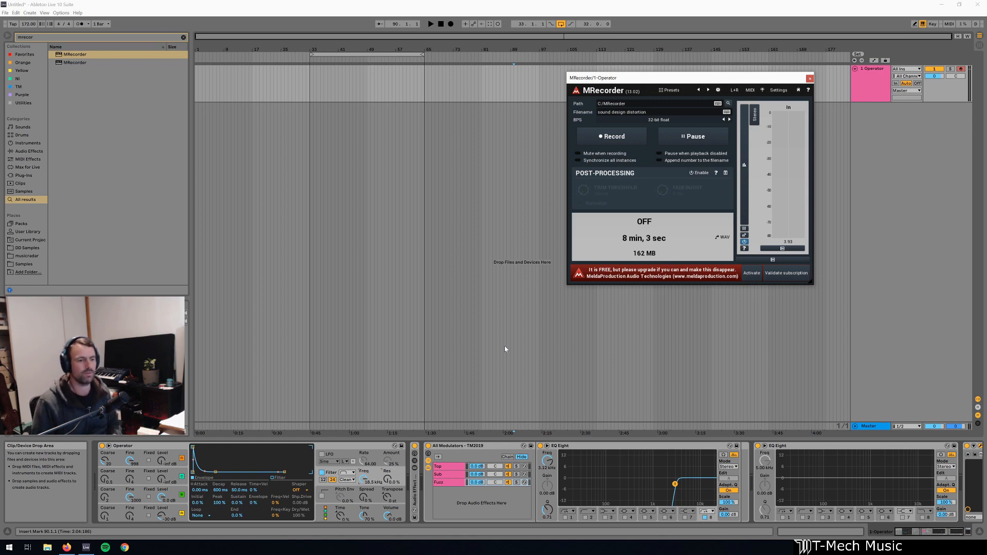
- Switch to File Explorer and open the folder c:\MRecorder
left_click(48, 548)
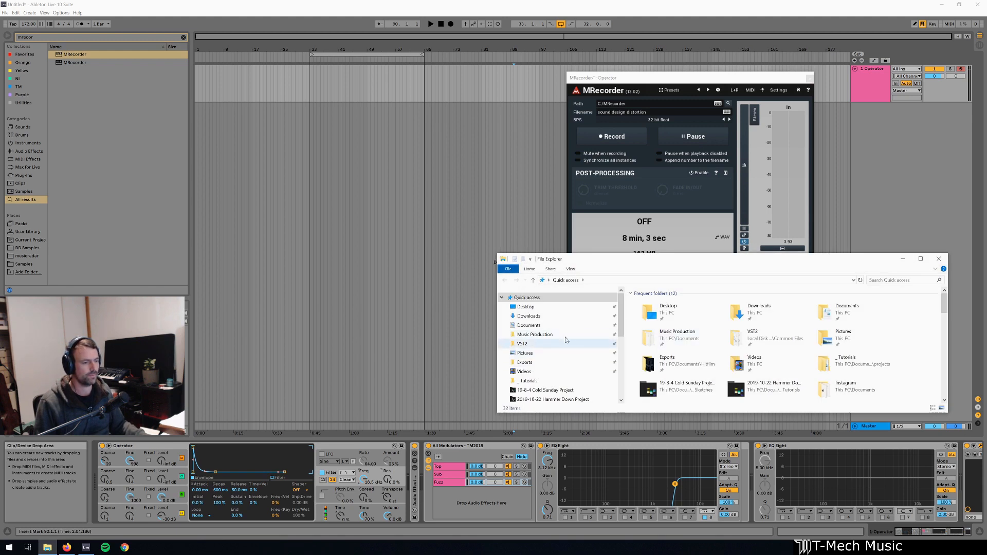
left_click(617, 283)
type("c")
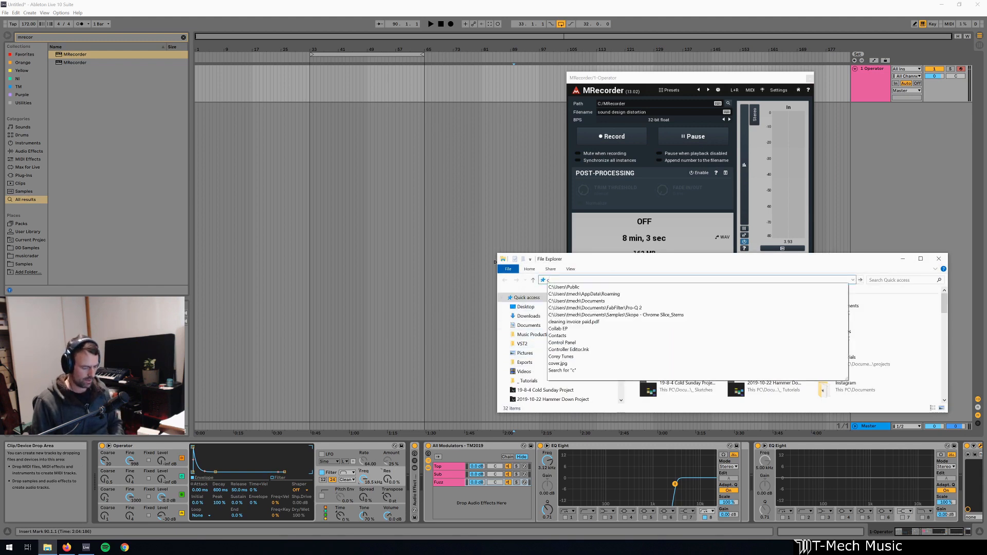
type(":\\mrecorder")
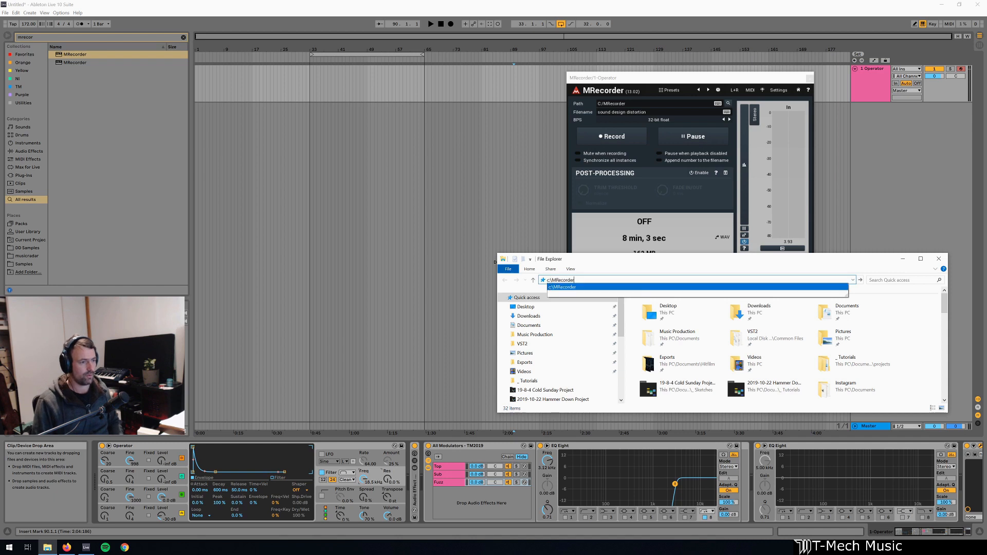
key("Return")
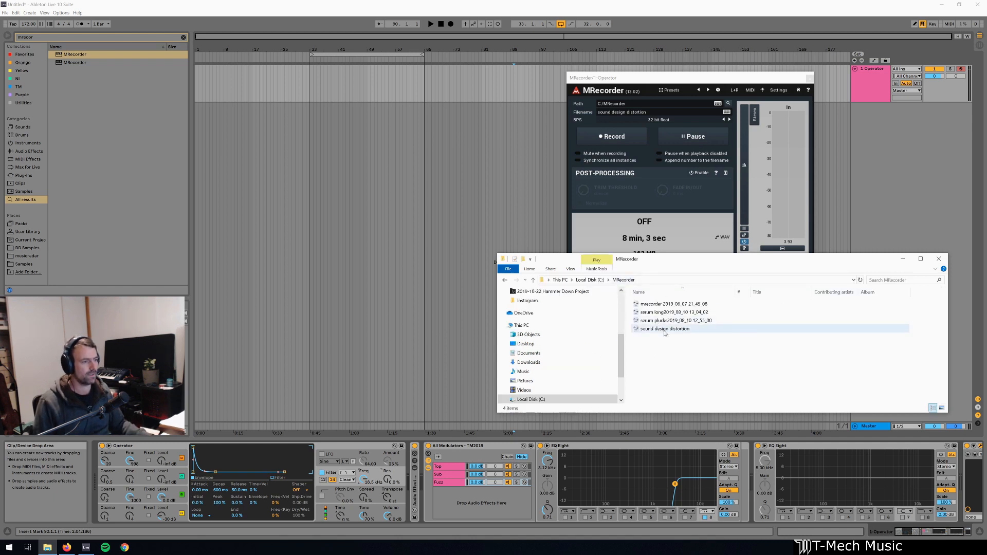
- Place the sound design distortion recording on a new audio track in the Live arrangement at bar 68 and close the MRecorder window
left_click_drag(663, 329, 458, 173)
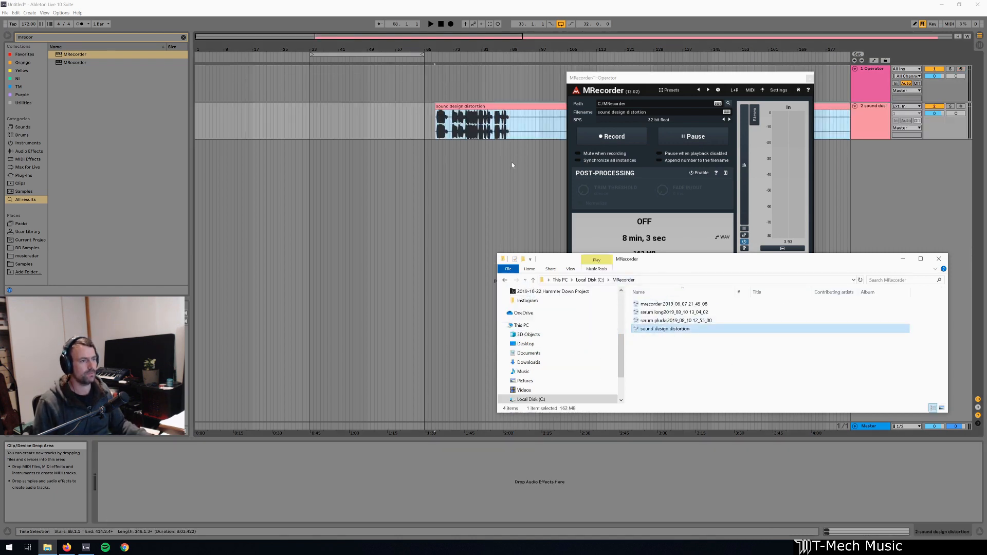
left_click(796, 79)
left_click(810, 78)
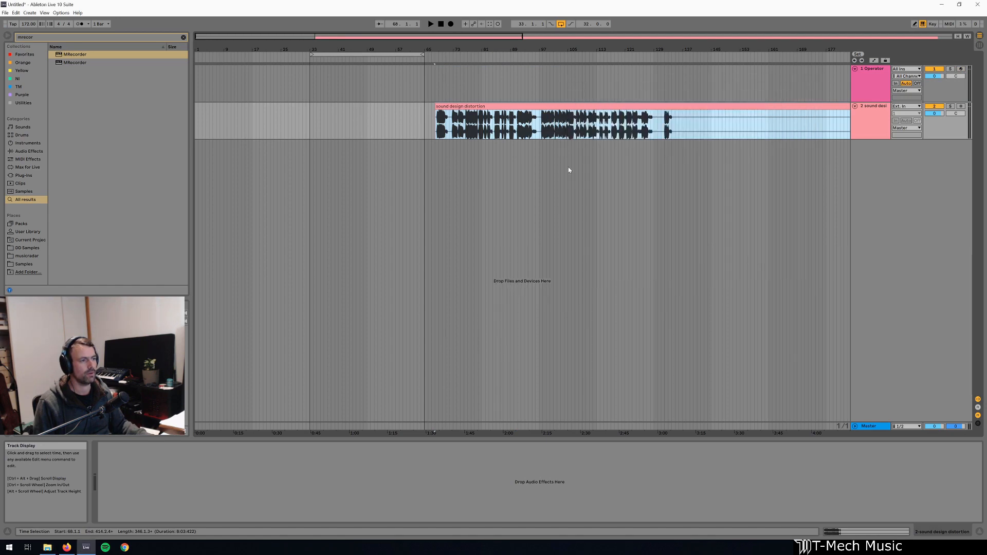
- Play the start of the recorded clip from bar 68 and split it at bar 72, after the first burst
left_click_drag(469, 98, 449, 88)
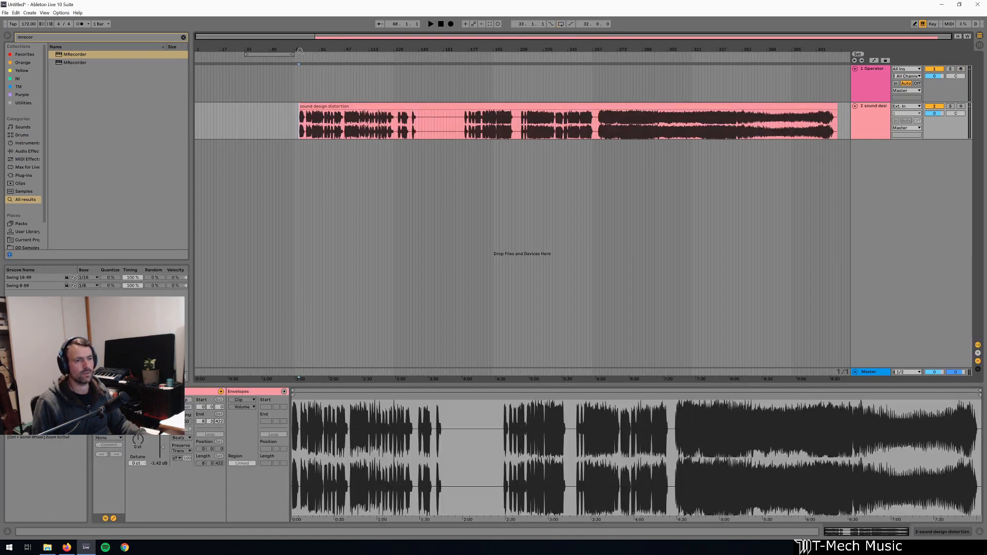
left_click_drag(300, 50, 294, 140)
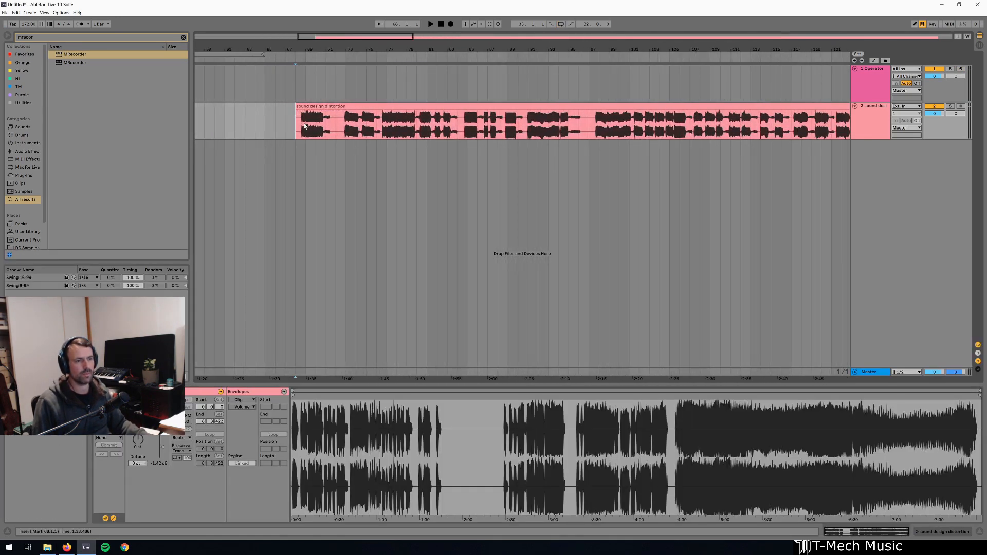
left_click(312, 106)
left_click(295, 132)
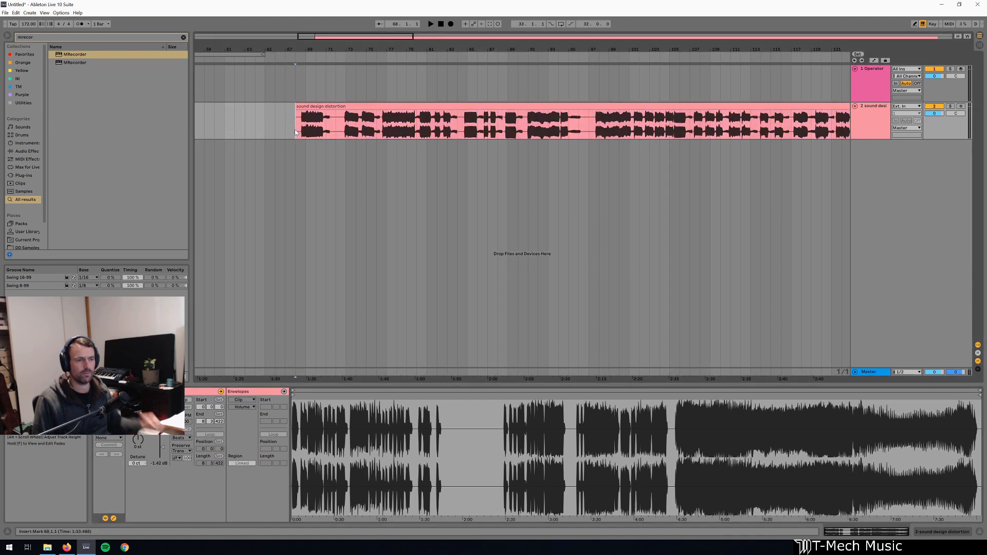
key("space")
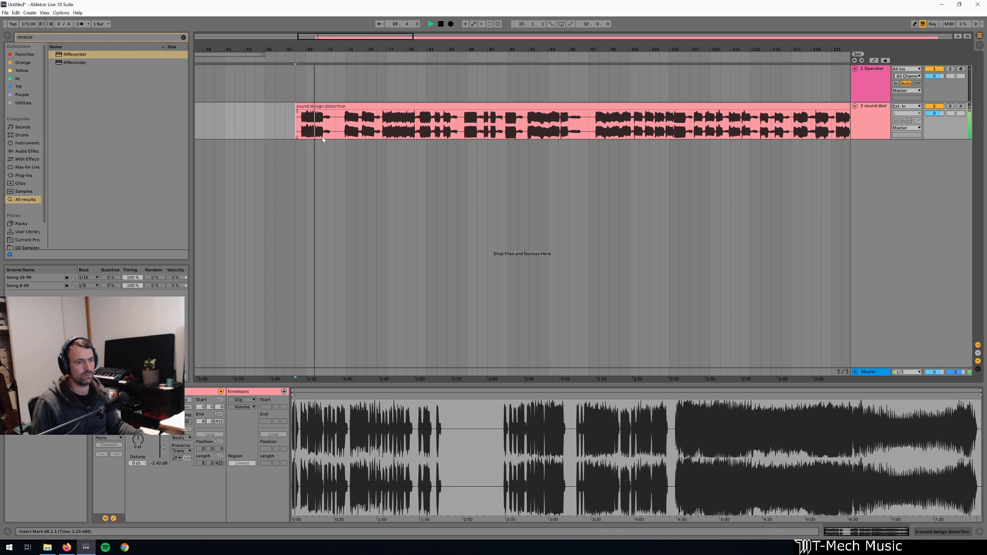
left_click(335, 128)
key("space")
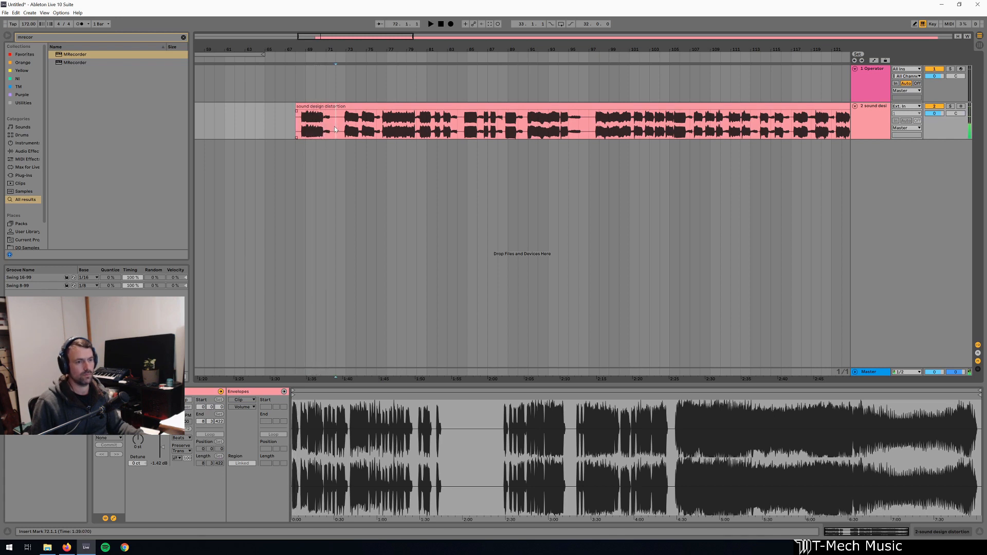
key("ctrl+e")
- Audition the recording onward from bar 72 and split the clip at further pauses between the bursts
key("space")
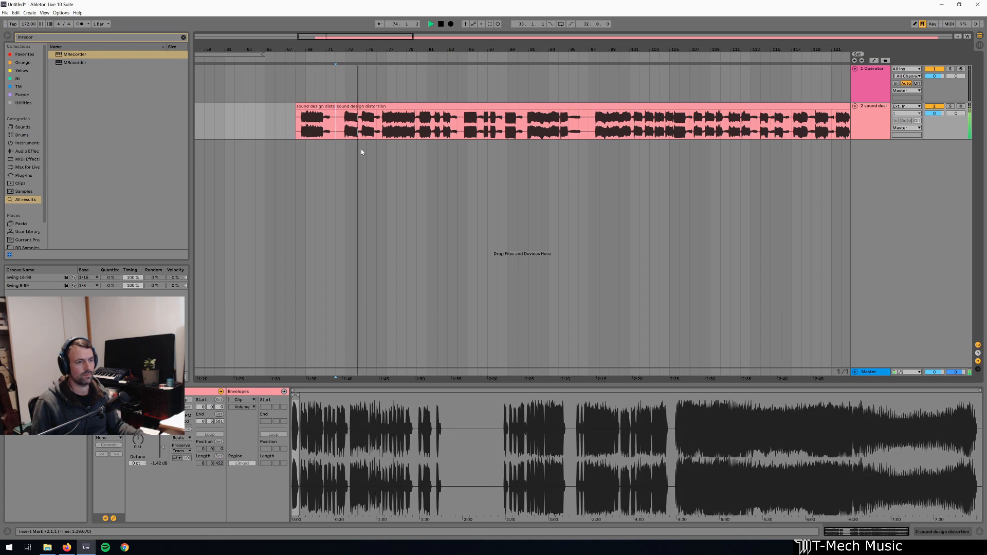
left_click(381, 126)
key("ctrl+e")
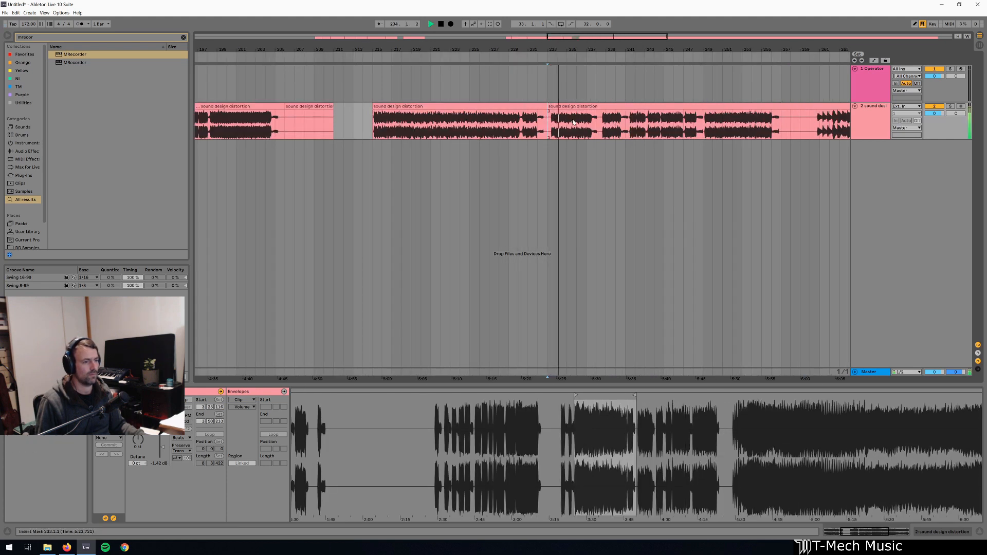
left_click(597, 127)
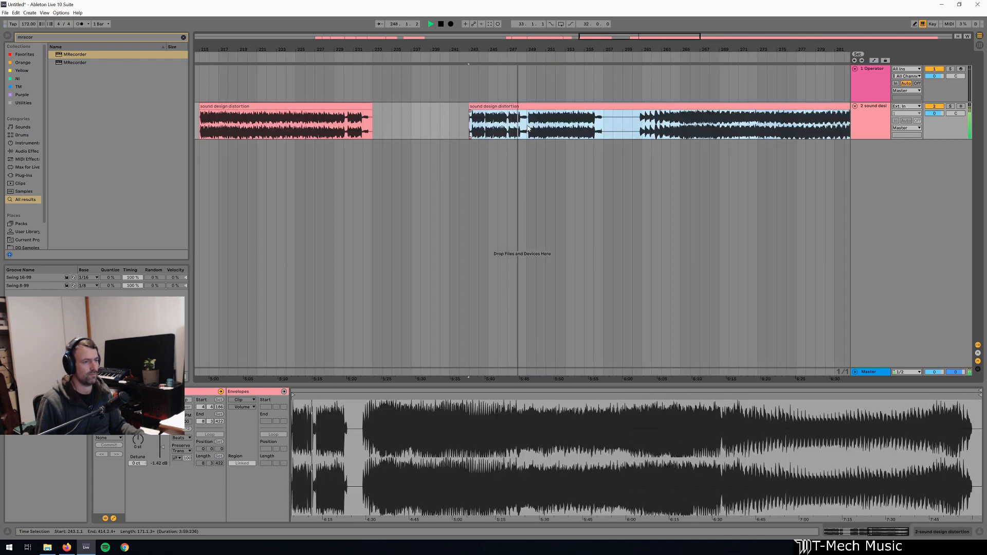
- Split the recording at bar 249, move the piece before it to bar 235 and the eight bars after it to bar 241
left_click(527, 128)
key("ctrl+e")
left_click_drag(526, 107, 422, 105)
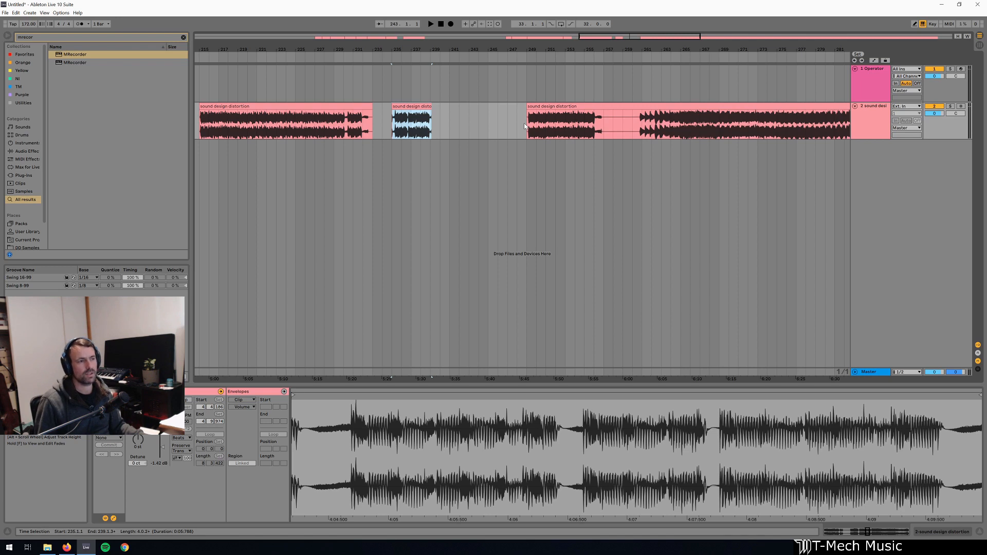
left_click(525, 125)
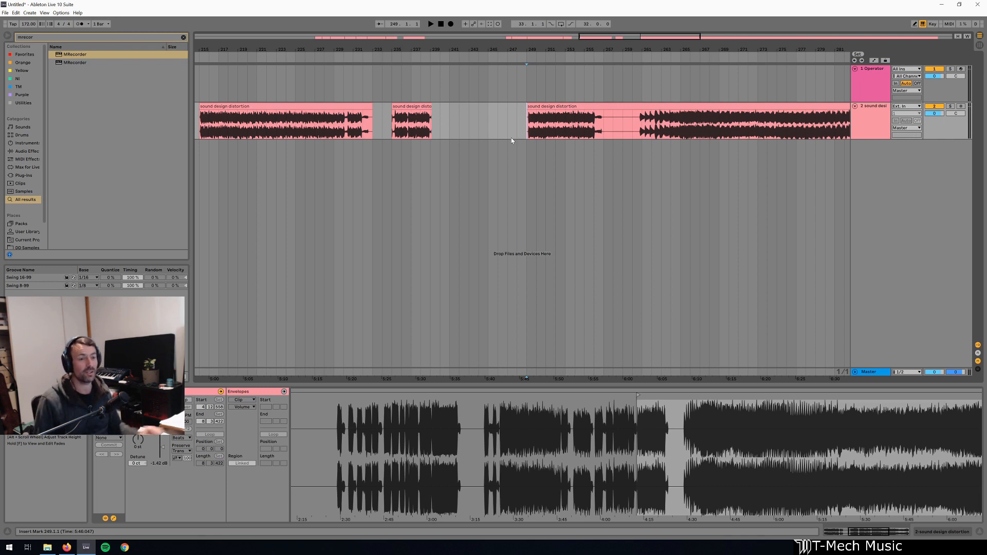
key("space")
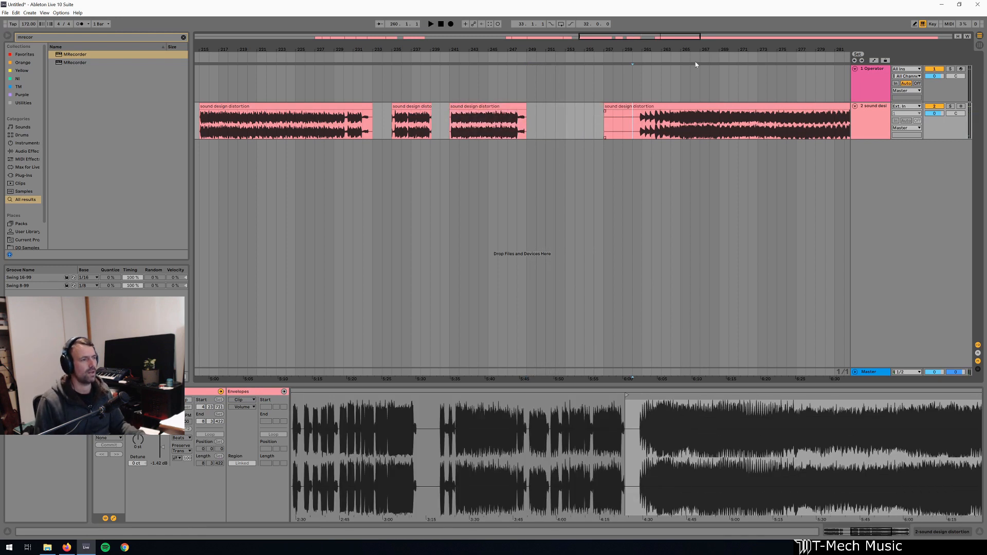
- Split the long final clip at bar 286 and play its first part from bar 260
left_click_drag(710, 50, 453, 56)
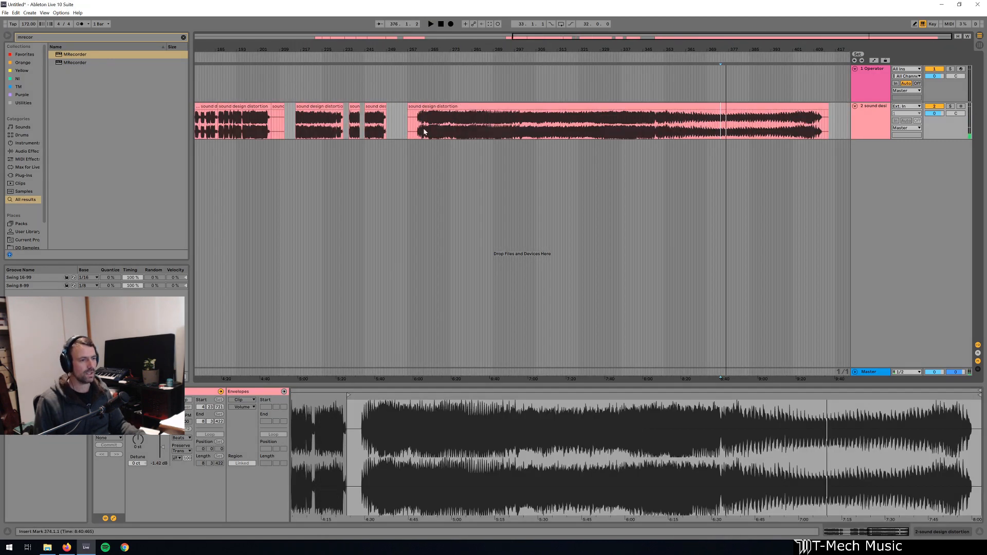
left_click(415, 126)
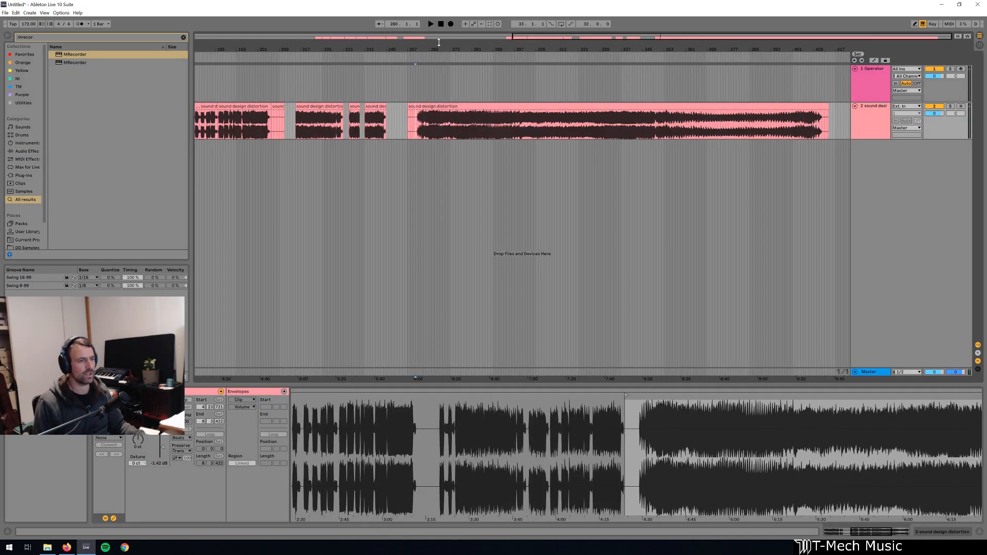
left_click_drag(438, 42, 451, 48)
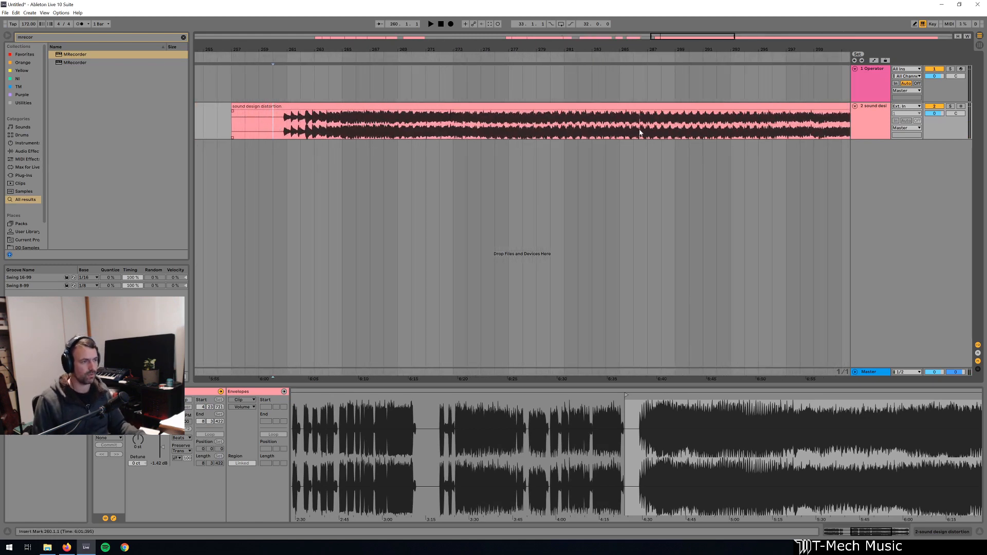
left_click(641, 132, "shift")
key("ctrl+e")
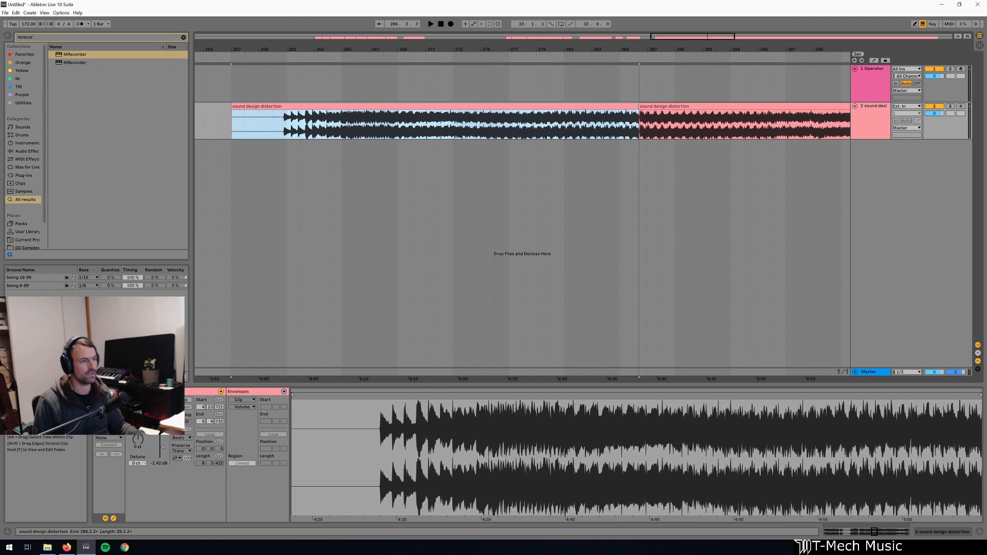
left_click_drag(639, 107, 640, 106)
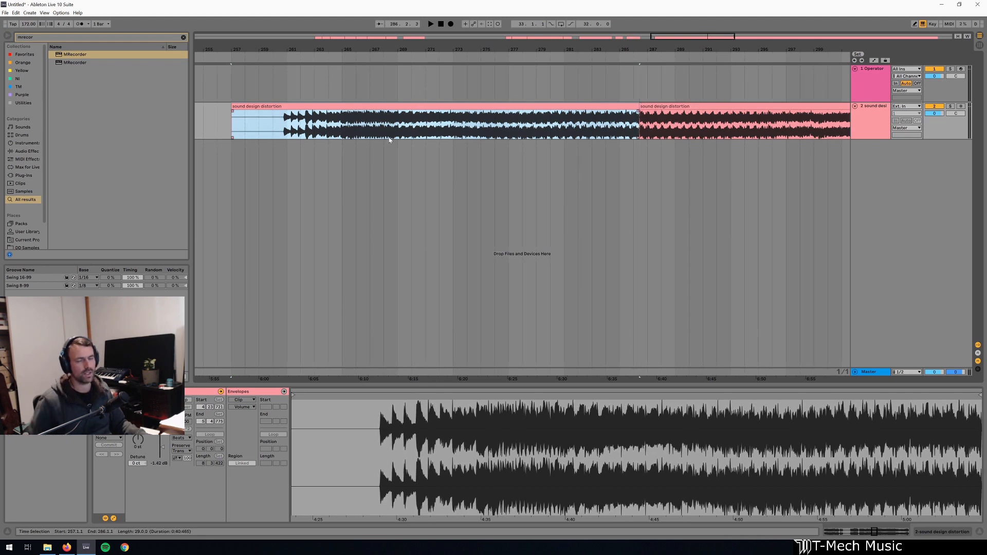
left_click(278, 132)
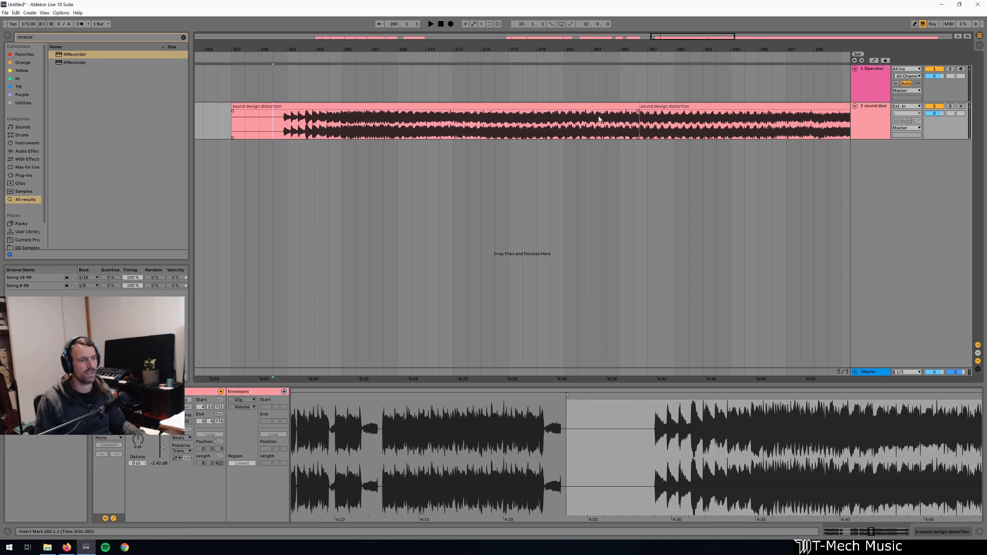
key("space")
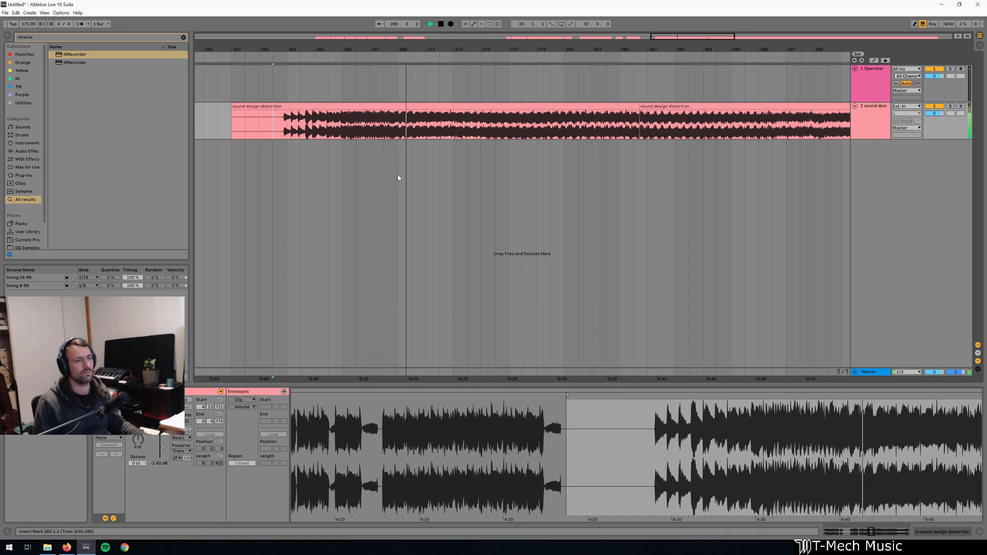
- Split the clip at bar 268 and trim the silent lead-in of the part before it to about bar 260
key("space")
left_click(389, 127)
key("ctrl+e")
left_click(386, 107)
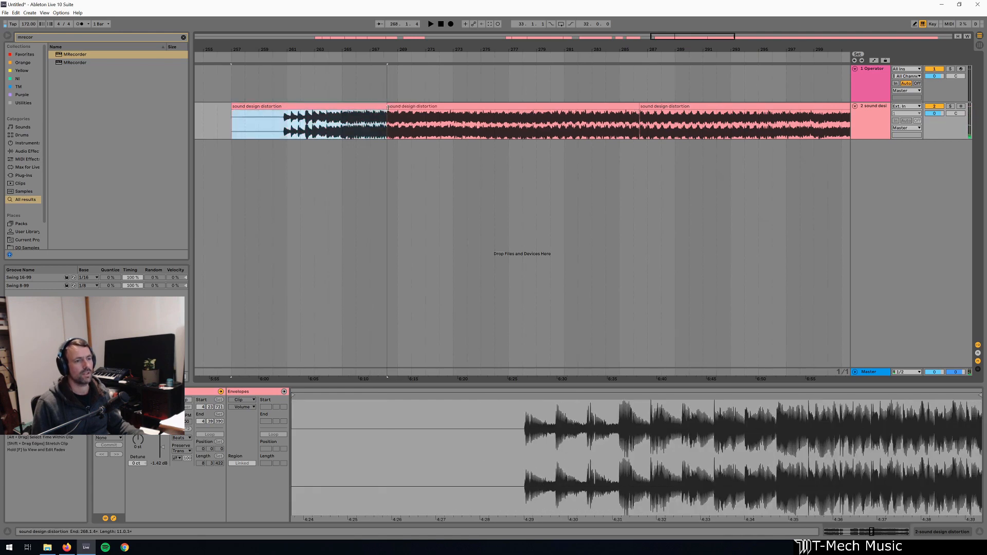
left_click_drag(232, 107, 278, 107)
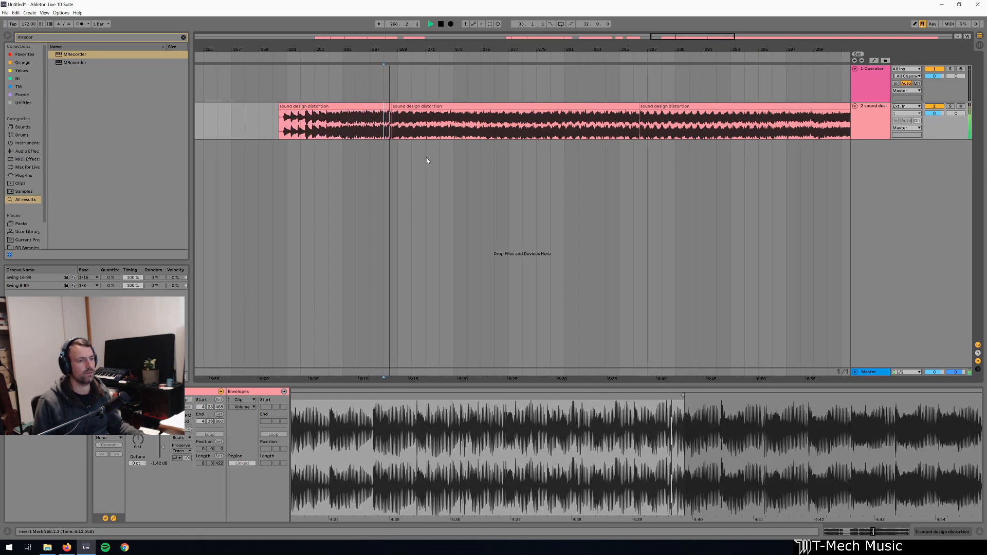
key("ctrl+z")
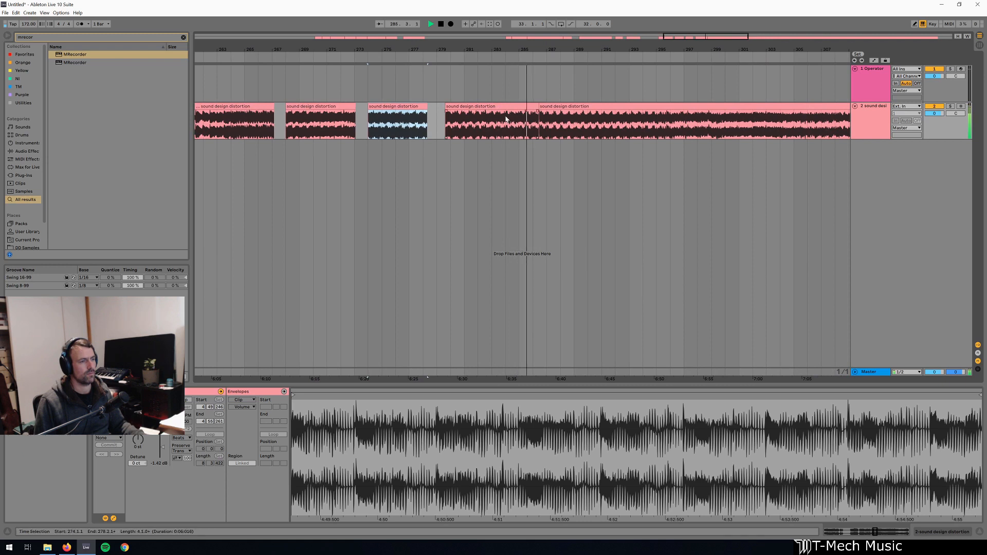
- Continue separating the bursts of the recording, split the clip at bar 355 and move the piece before the cut earlier
left_click(491, 107)
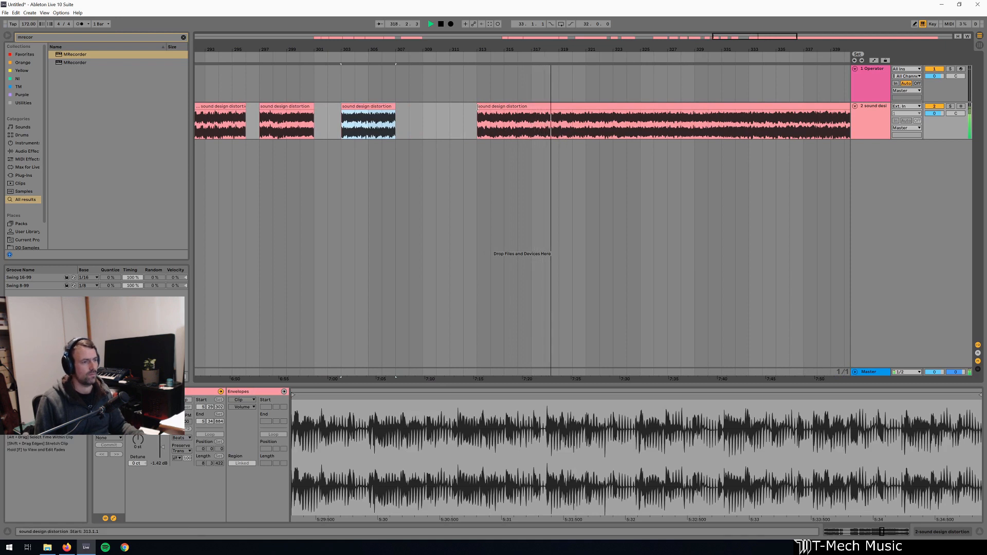
left_click_drag(477, 121, 532, 121)
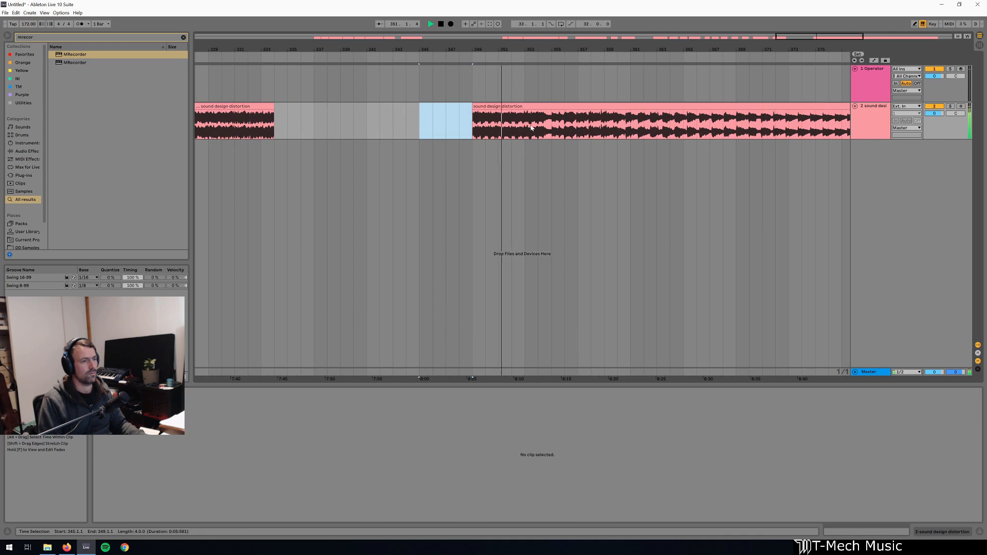
left_click(554, 129)
key("ctrl+e")
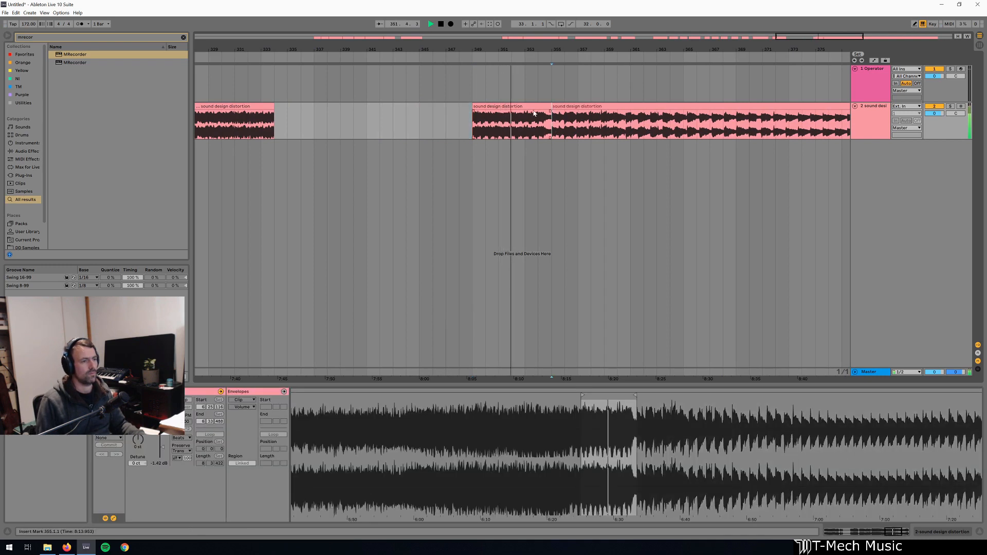
left_click_drag(544, 107, 347, 126)
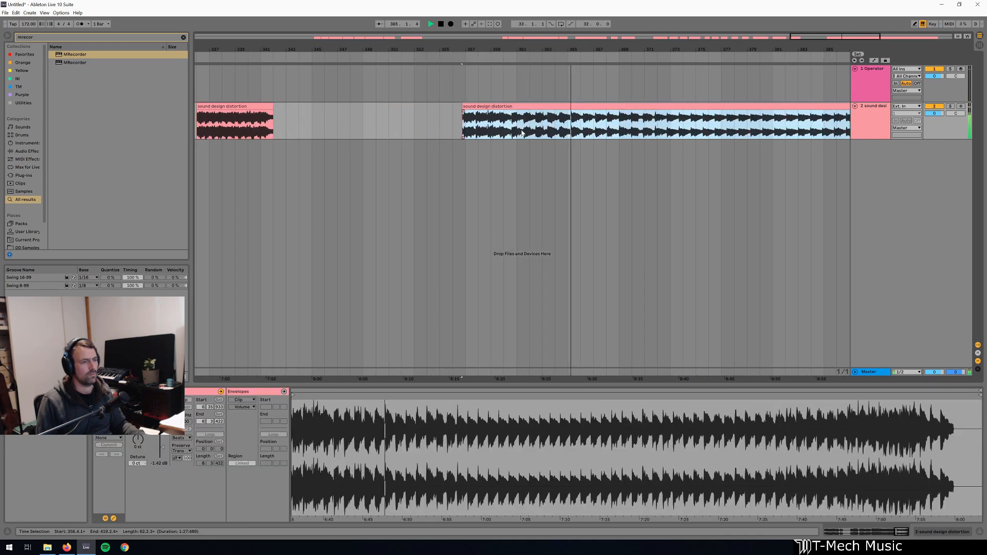
- Cut the next piece off the start of the remaining clip and move it to about bar 347
key("space")
left_click_drag(522, 108, 385, 109)
key("space")
left_click_drag(631, 50, 412, 30)
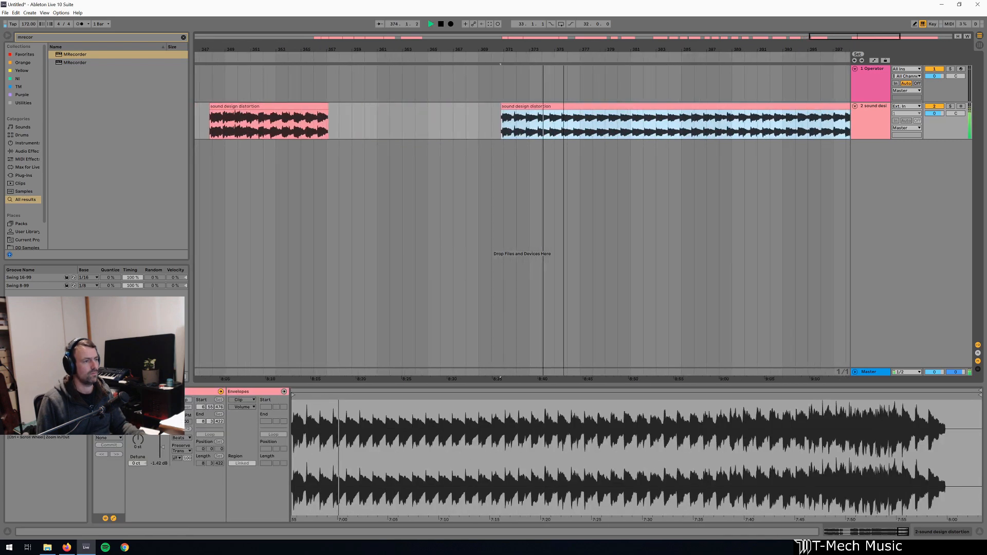
- Audition the remaining long clip from bars 384, 398 and 406 and trim its silent end to about bar 418
left_click(519, 155)
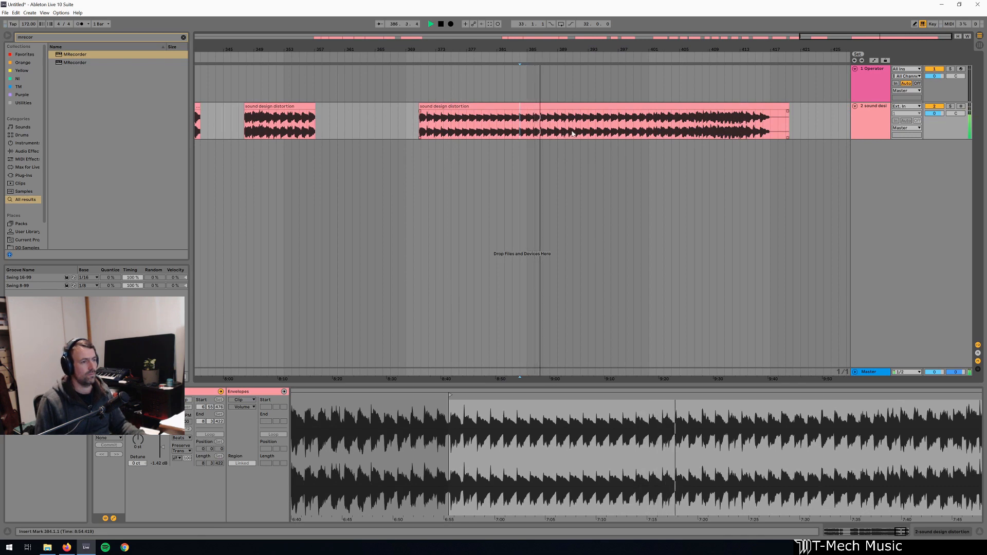
left_click(626, 135)
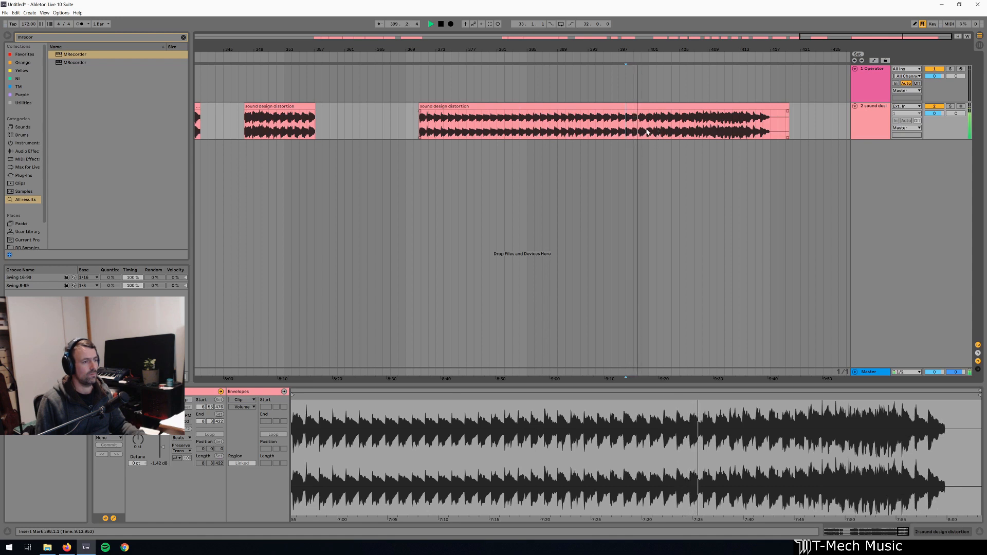
left_click(687, 133)
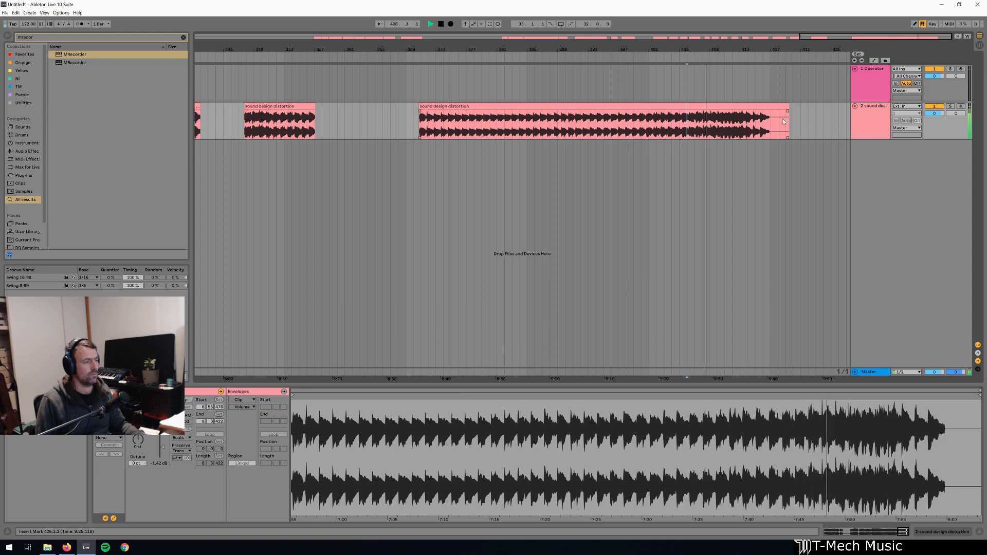
left_click_drag(788, 111, 774, 112)
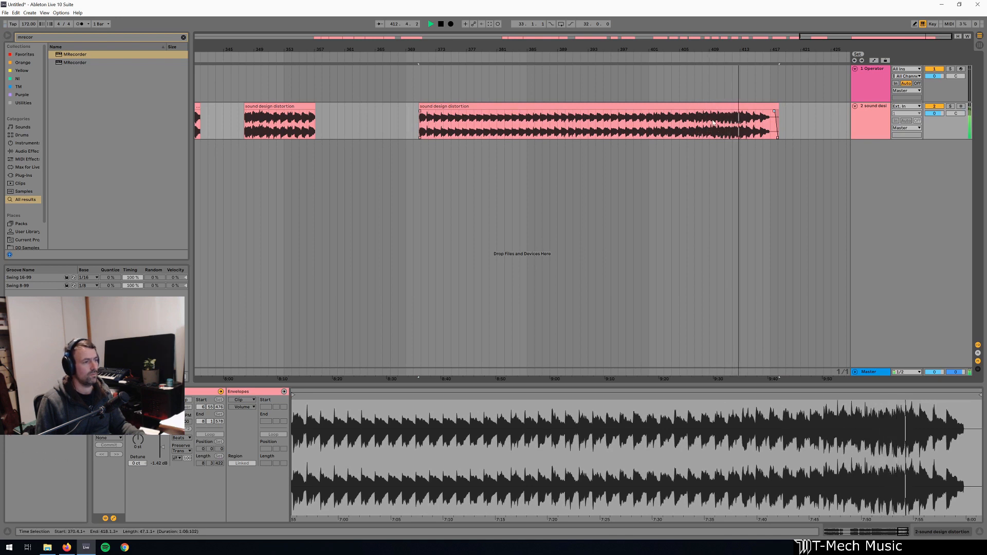
- Split the long clip at bar 411 and move its ending piece to bar 417
left_click(728, 128)
key("ctrl+e")
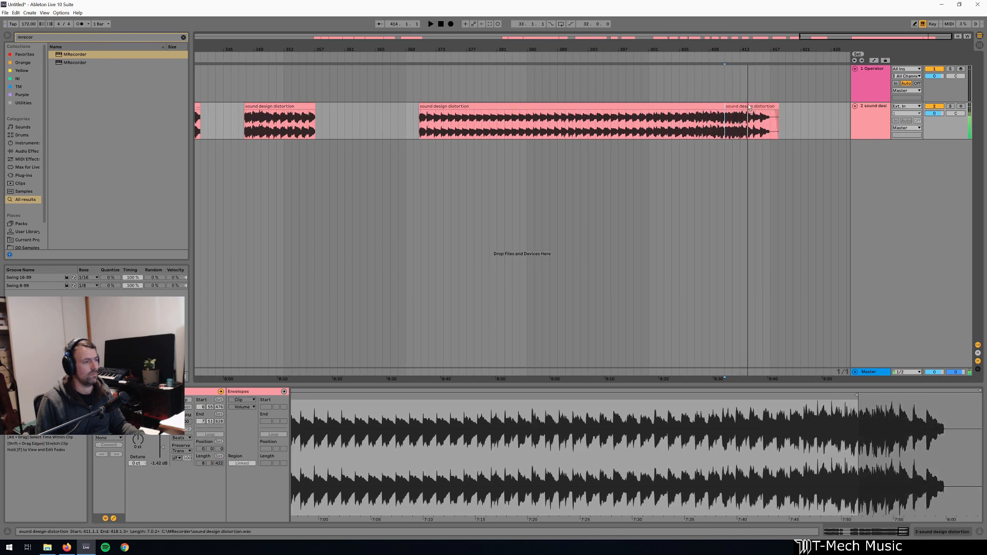
left_click_drag(750, 108, 796, 108)
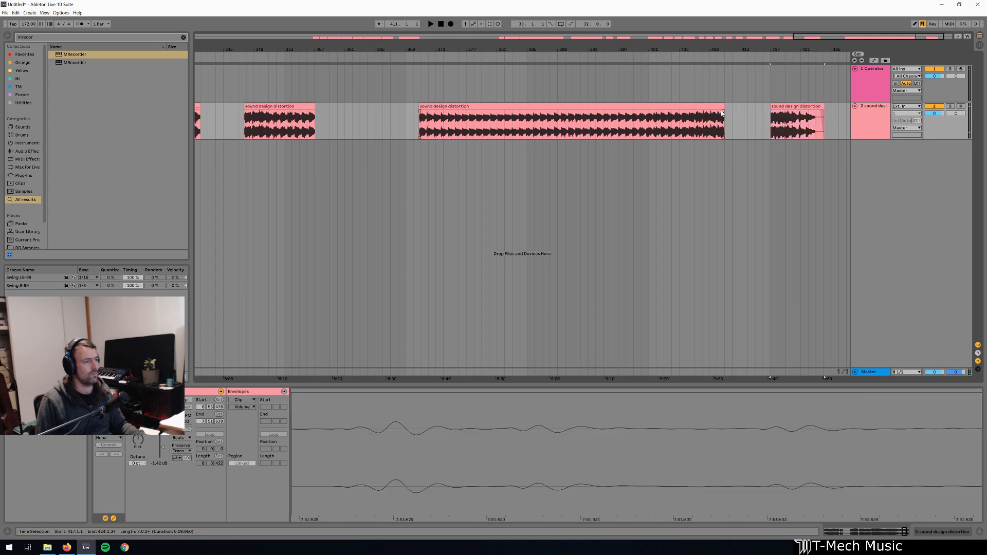
- Add short fades at the ends of the separated pieces to smooth the cut edges
scroll(521, 109, "left", 5)
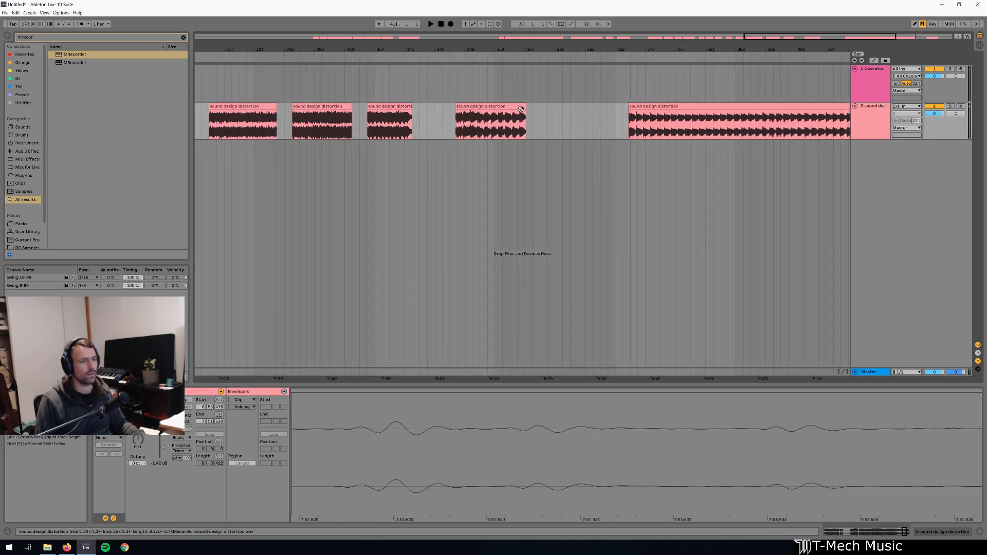
left_click(521, 109)
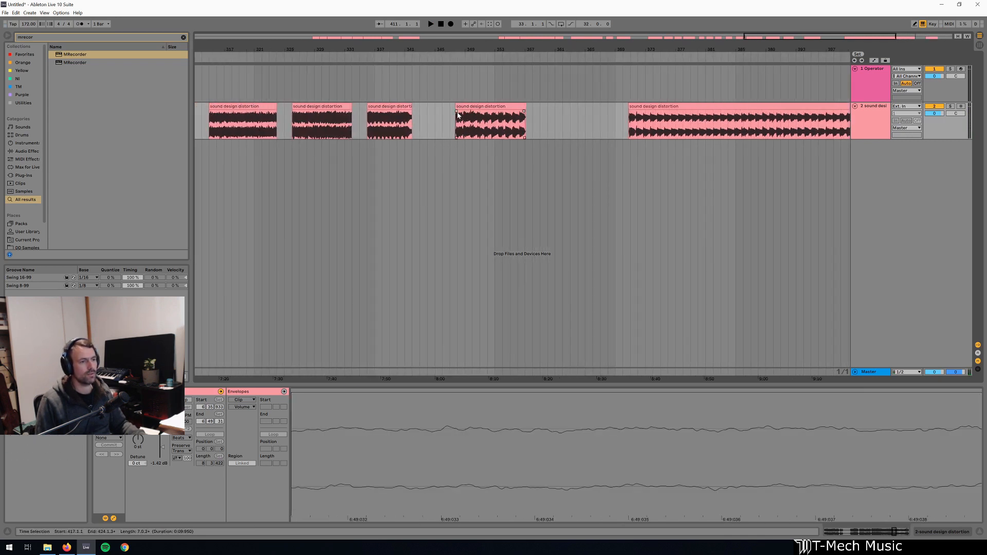
left_click(408, 114)
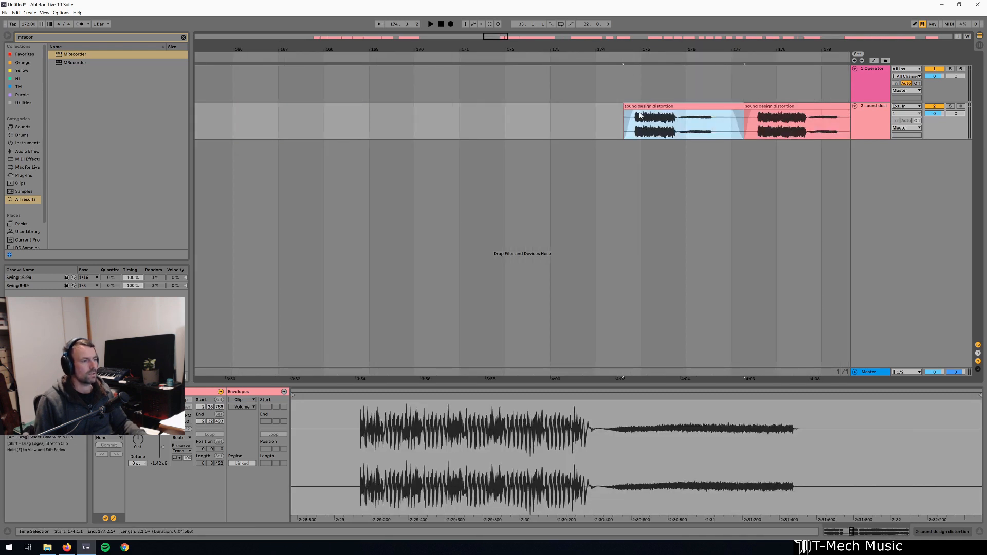
- Trim the silent start of the clip at bar 174 to bar 174.4 and shorten its fade-in
left_click(635, 112)
left_click_drag(628, 109, 636, 108)
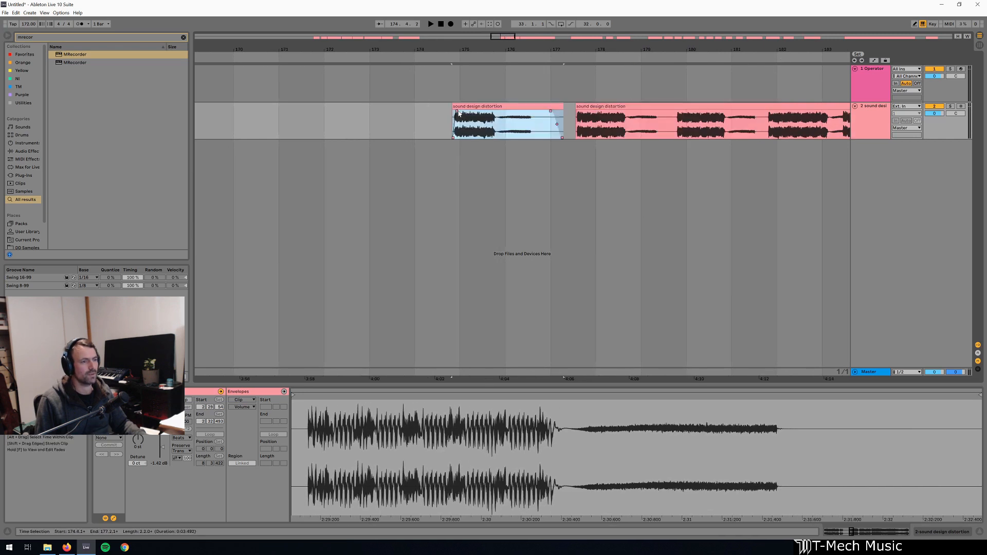
key("f")
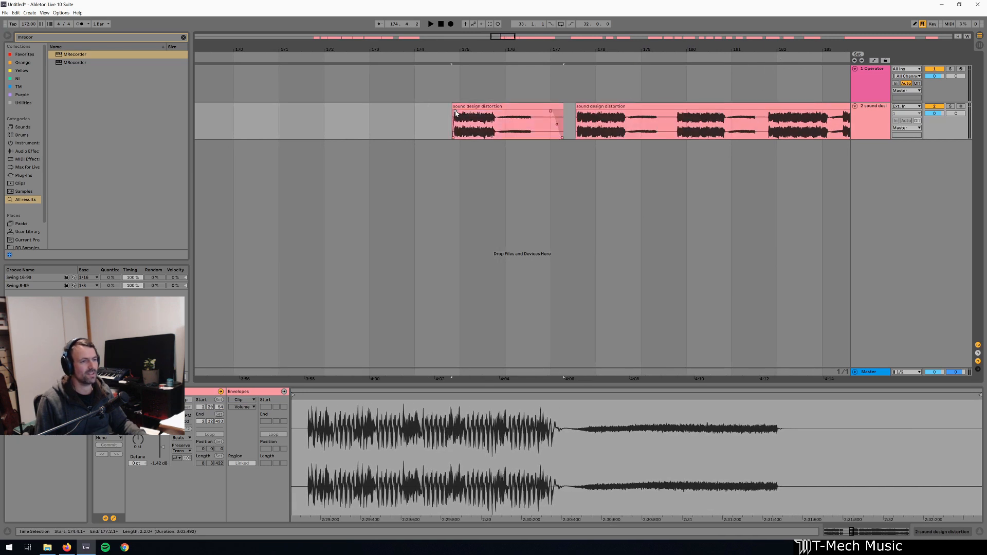
- Consolidate every separated piece into its own audio file and show one of the files in Explorer
left_click_drag(817, 47, 737, 47)
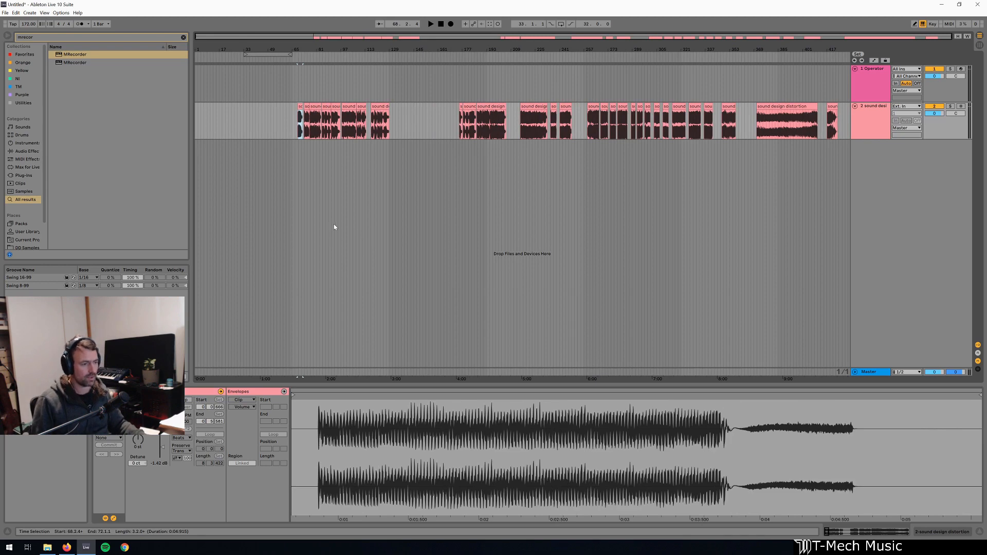
key("ctrl+j")
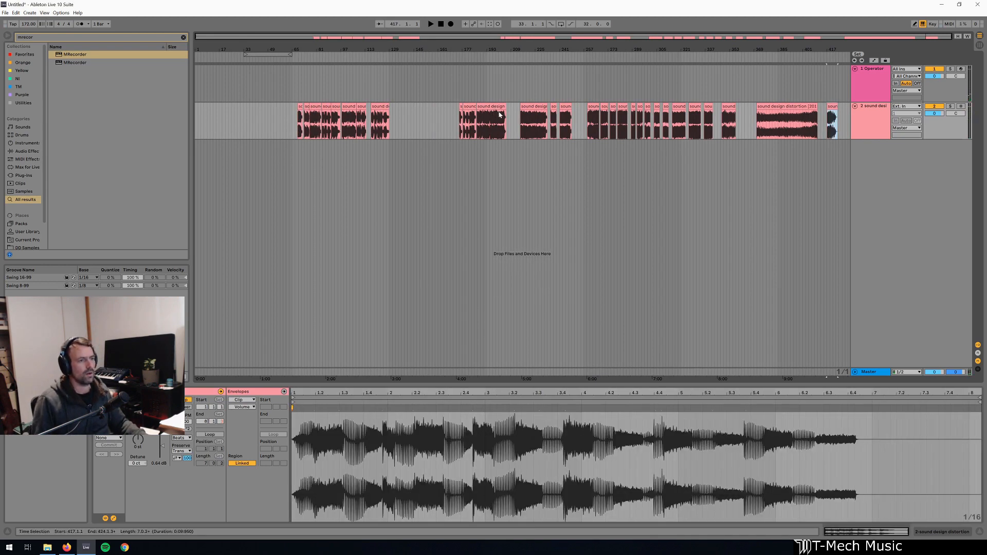
right_click(498, 114)
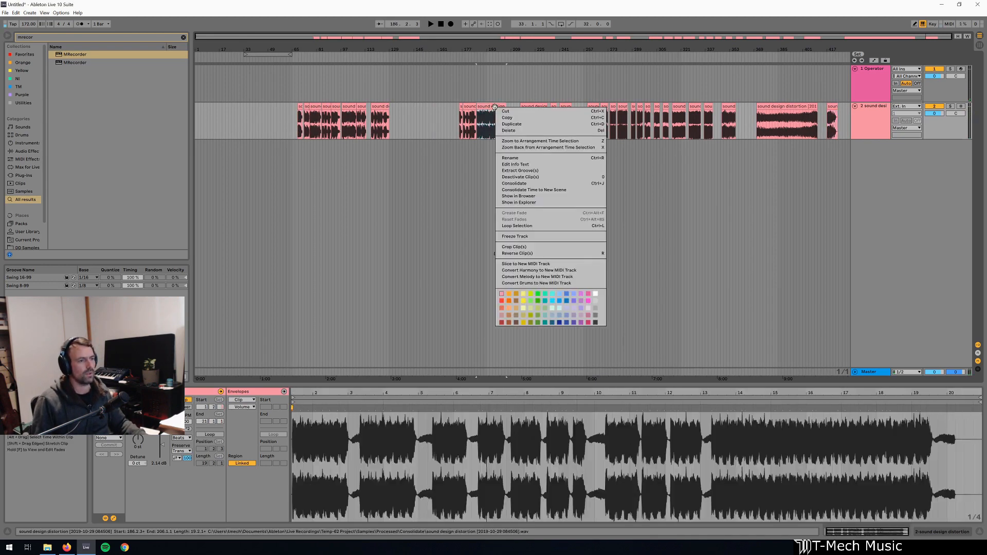
left_click(516, 208)
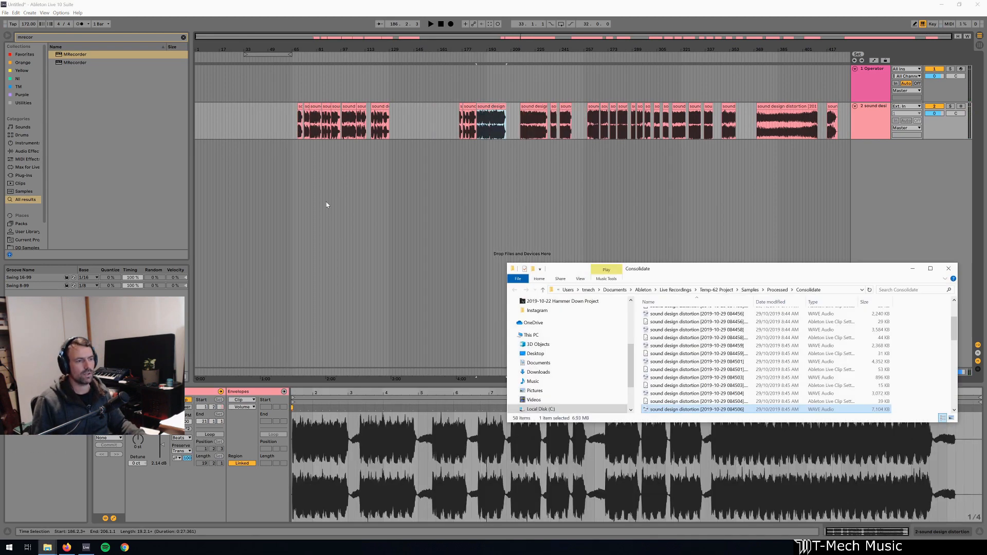
- Create a folder named "2019-10-29 Industrial FM Noise" inside the Jams folder of DD Samples
left_click(94, 152)
right_click(76, 104)
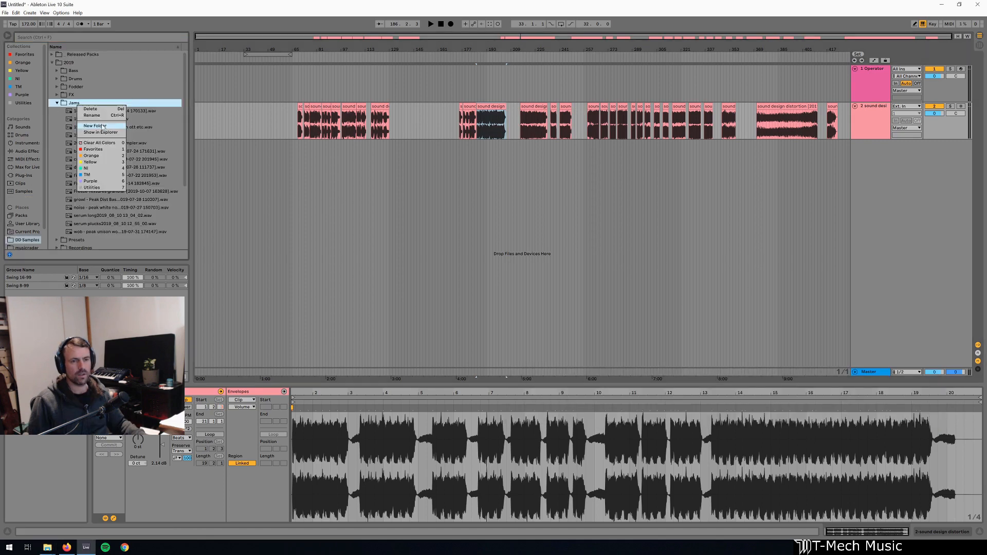
left_click(102, 131)
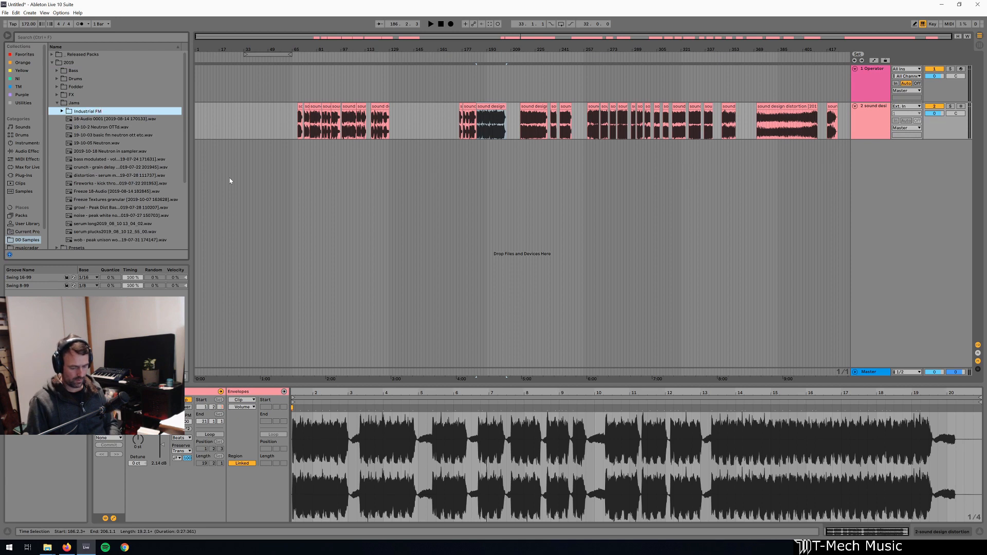
type("Industrial FM Noise")
key("Home")
type("2019-10-")
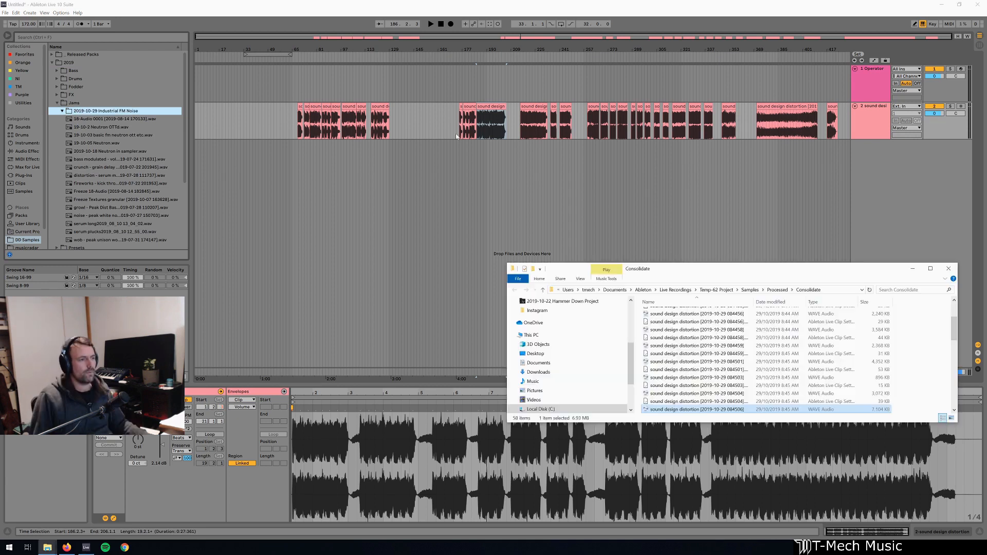
- Sort the Consolidate folder by file type and copy its WAV files into the 2019-10-29 Industrial FM Noise folder
left_click_drag(738, 264, 743, 105)
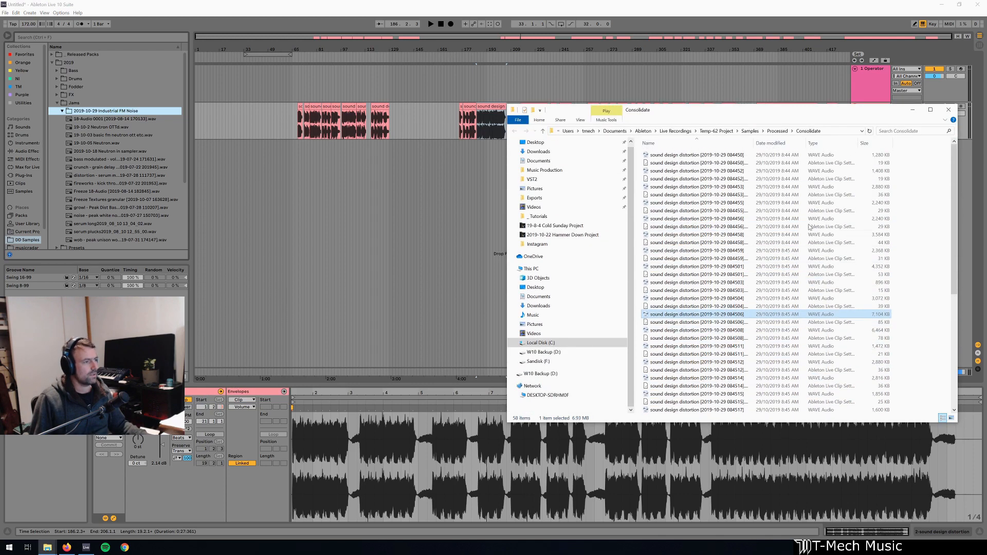
left_click(819, 143)
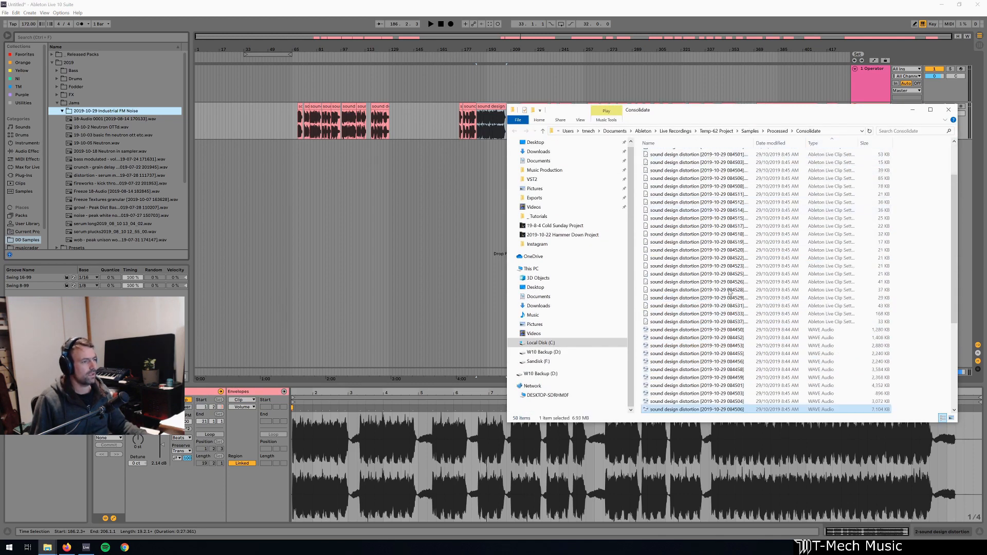
left_click(276, 122)
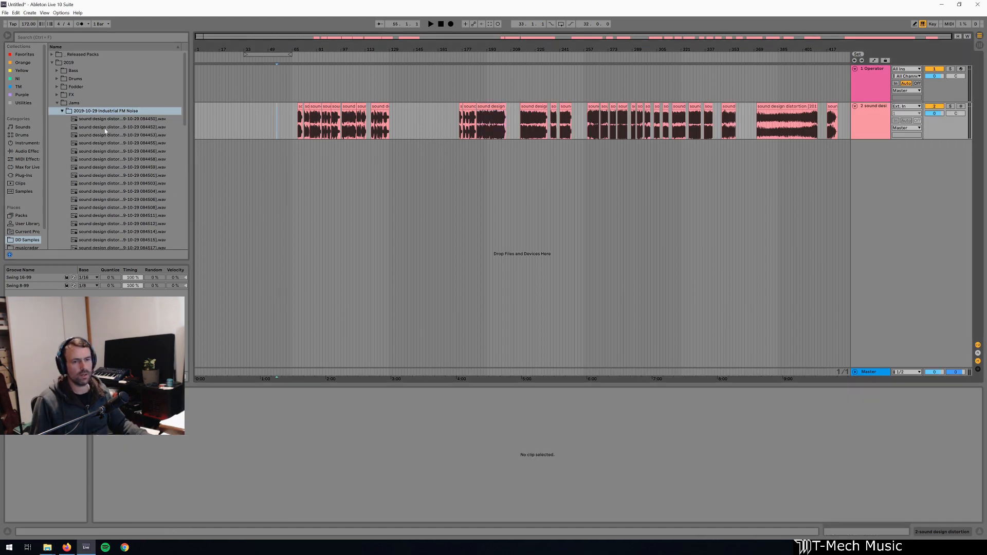
- Audition several of the samples in the 2019-10-29 Industrial FM Noise folder
left_click(122, 175)
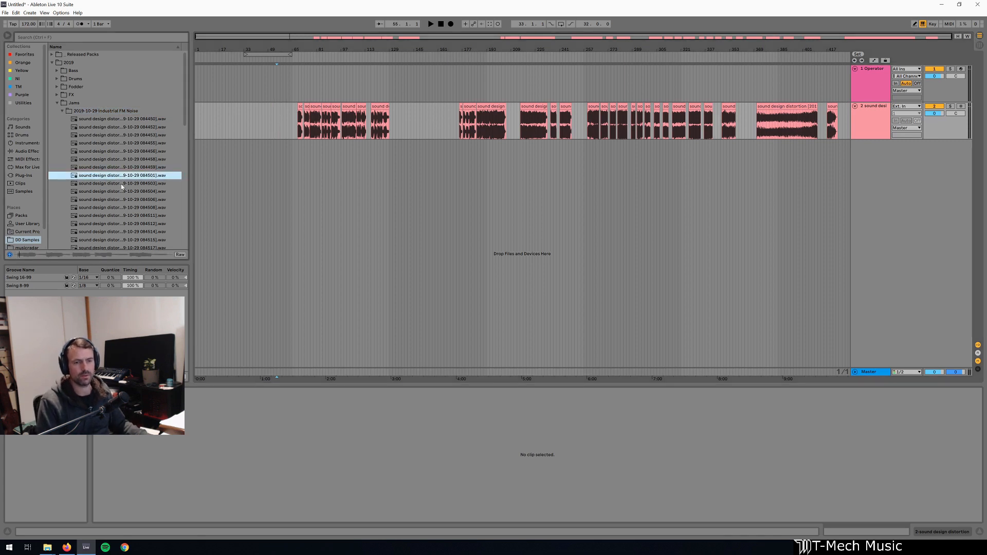
left_click(126, 234)
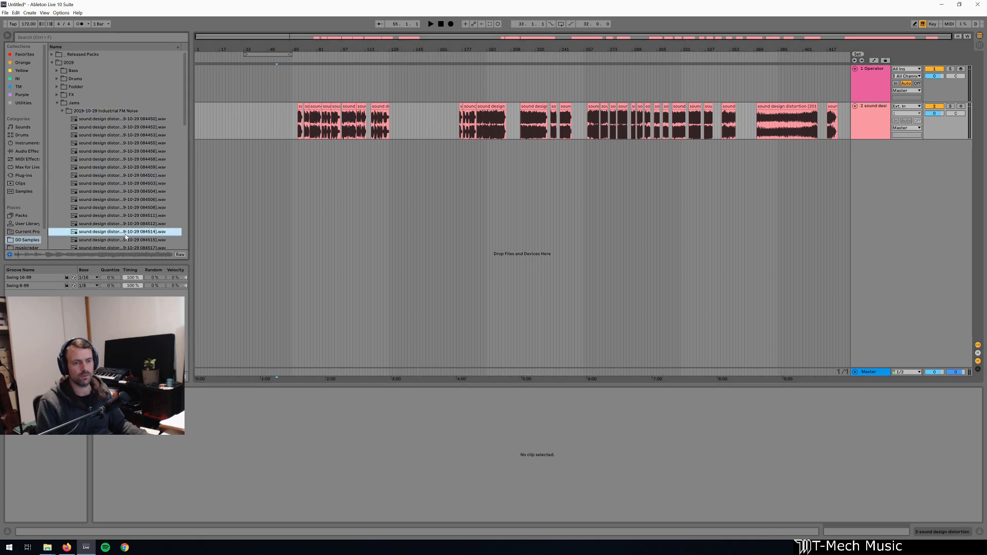
scroll(129, 240, "down", 3)
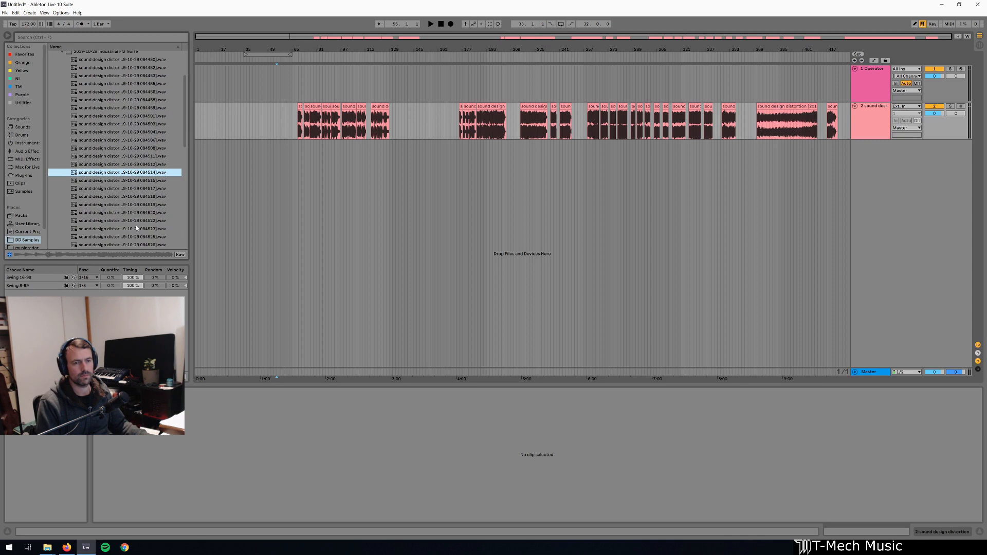
left_click(154, 221)
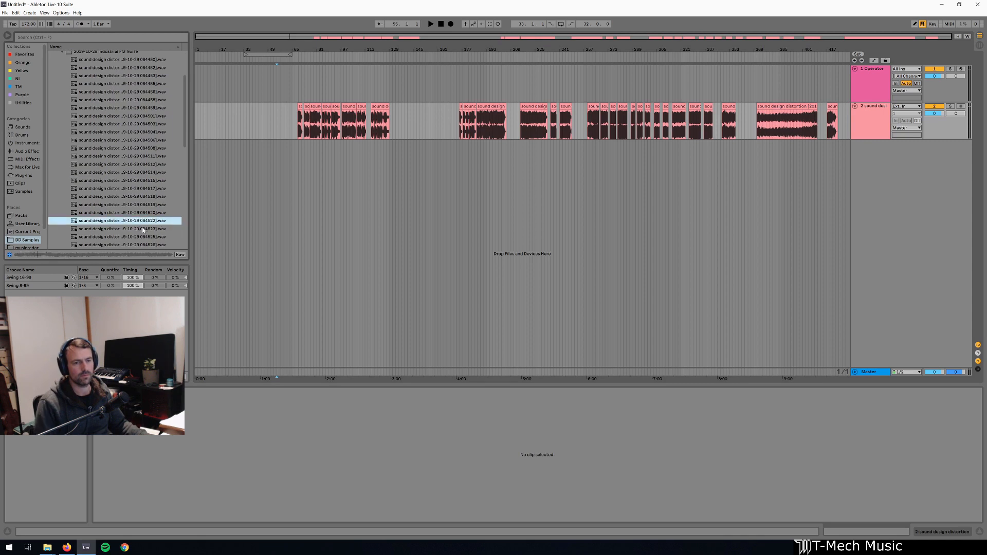
scroll(143, 231, "down", 2)
left_click(137, 220)
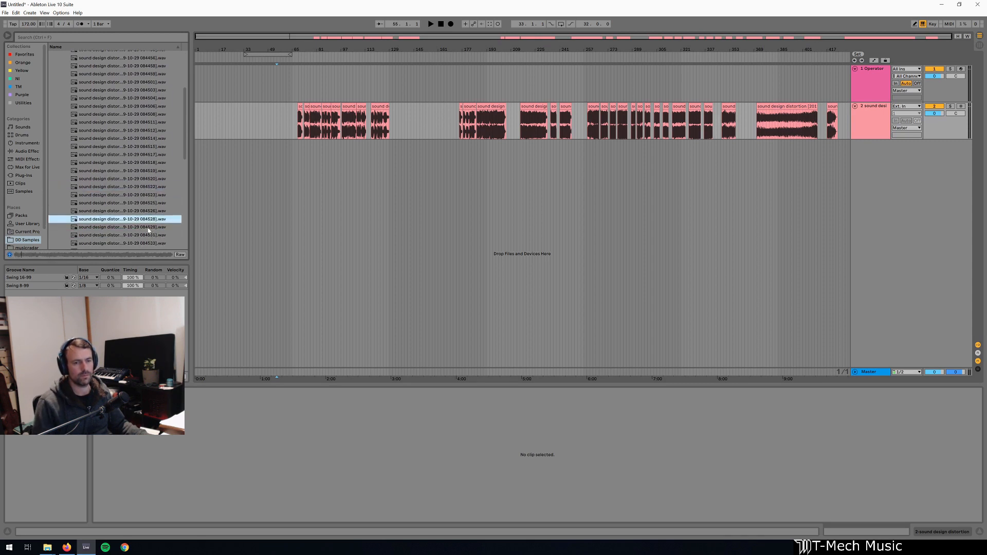
scroll(149, 231, "down", 3)
scroll(145, 203, "up", 8)
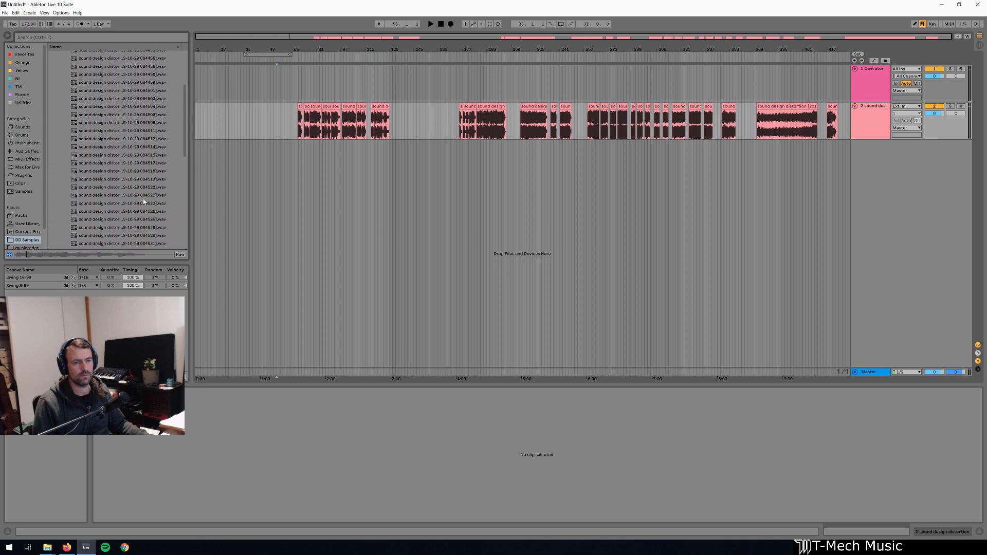
- Search the browser for Operator and insert an Auto Filter before the last EQ Eight on the Operator track
left_click(56, 115)
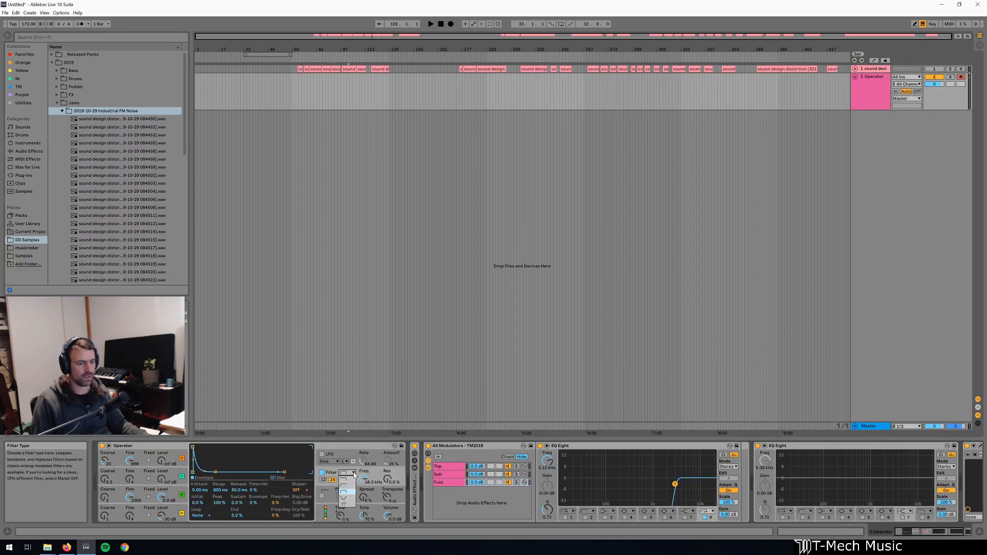
key("ctrl+f")
type("opera")
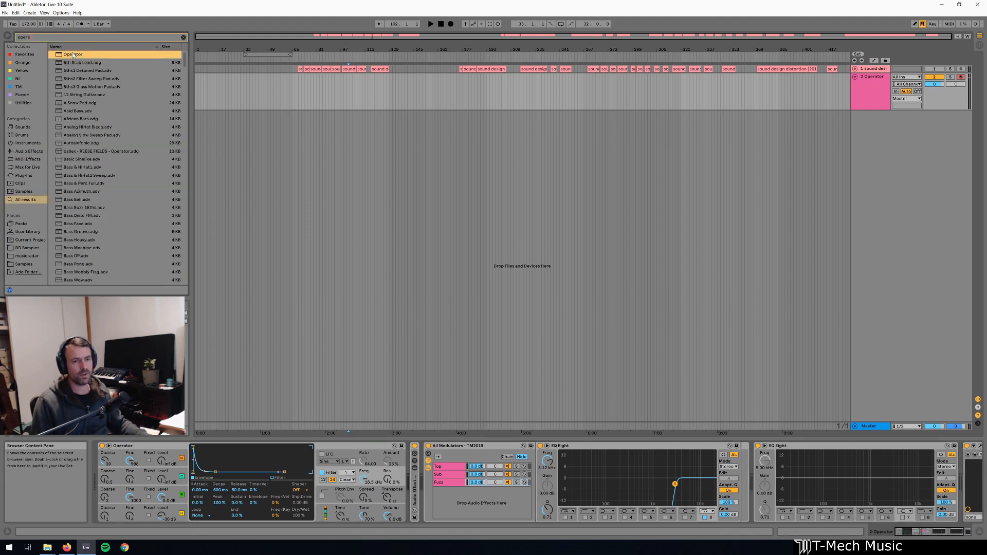
left_click_drag(290, 537, 286, 500)
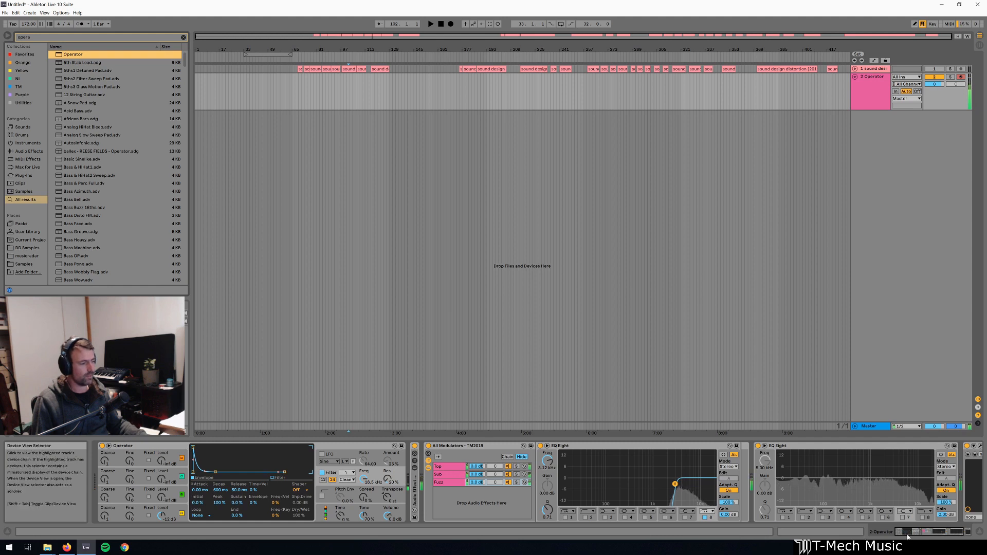
left_click_drag(928, 532, 938, 533)
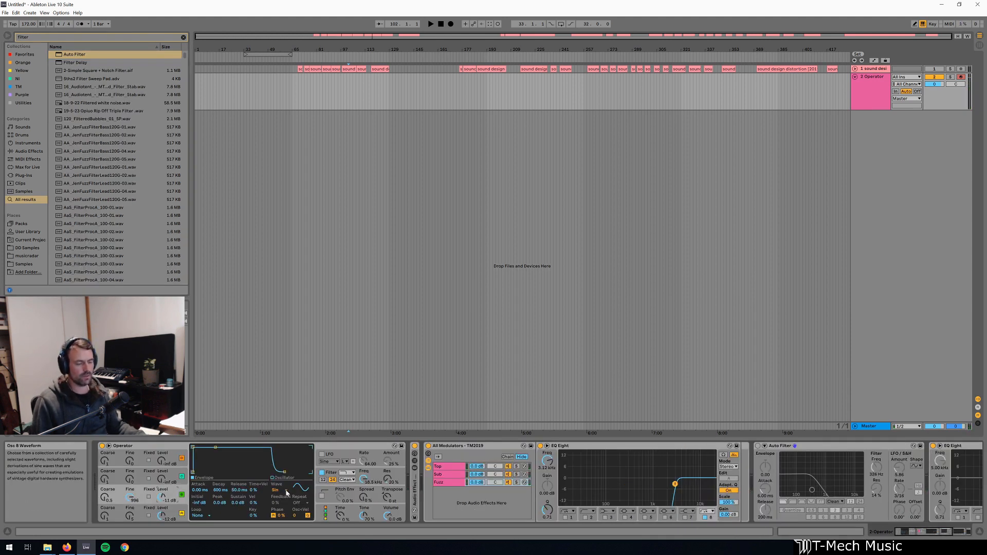
- Copy oscillator B with its SwD waveform to all other oscillators and set the fine tuning of B to 995 and C to 997
right_click(182, 494)
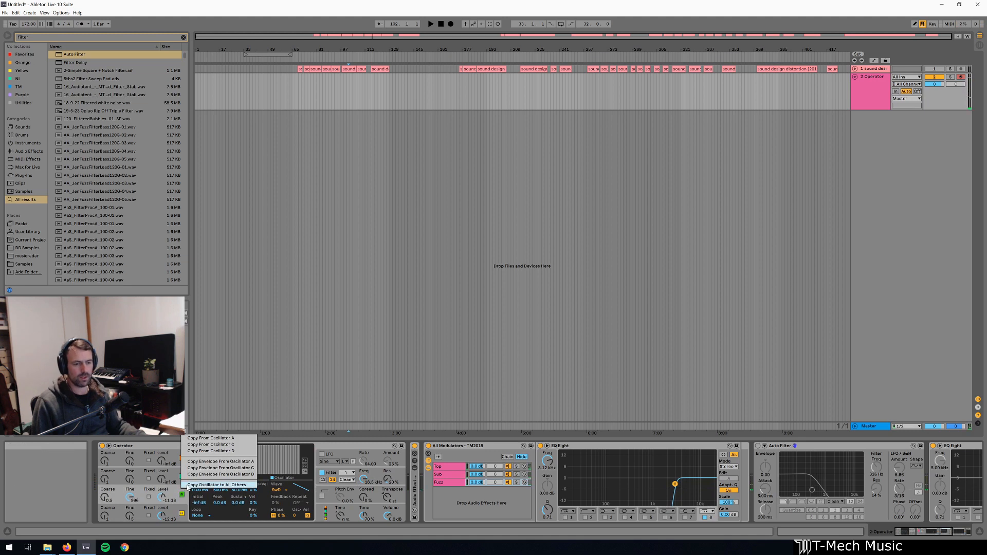
left_click(200, 487)
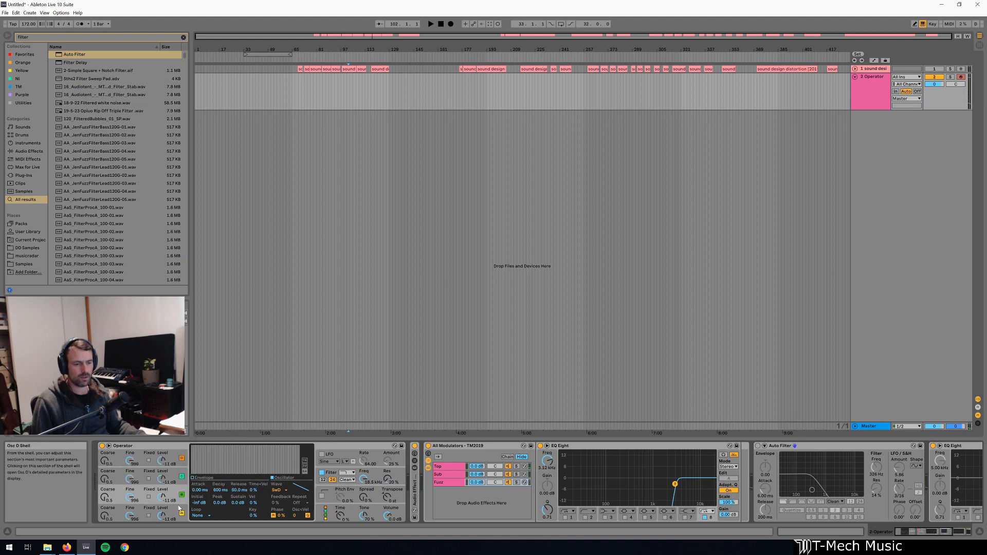
left_click(109, 519)
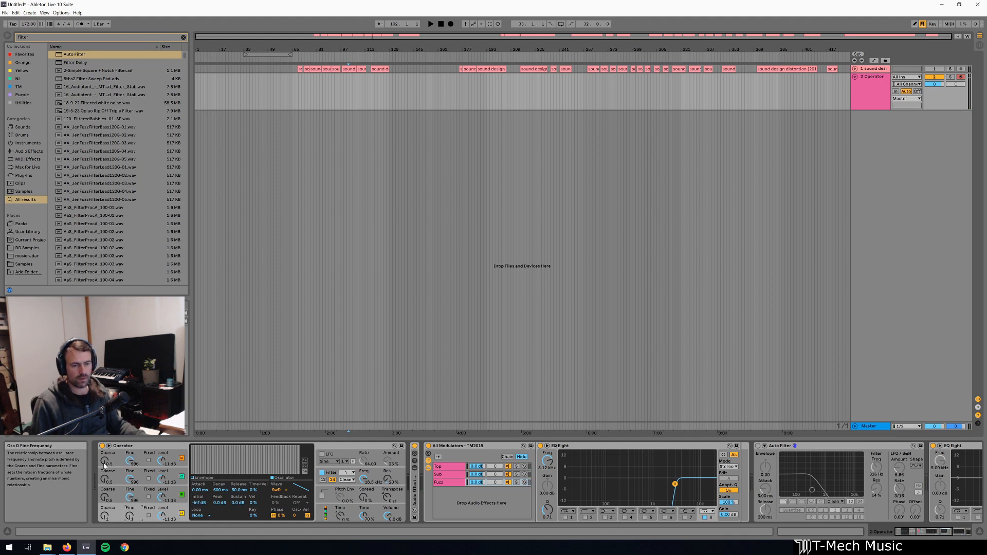
left_click_drag(104, 466, 124, 510)
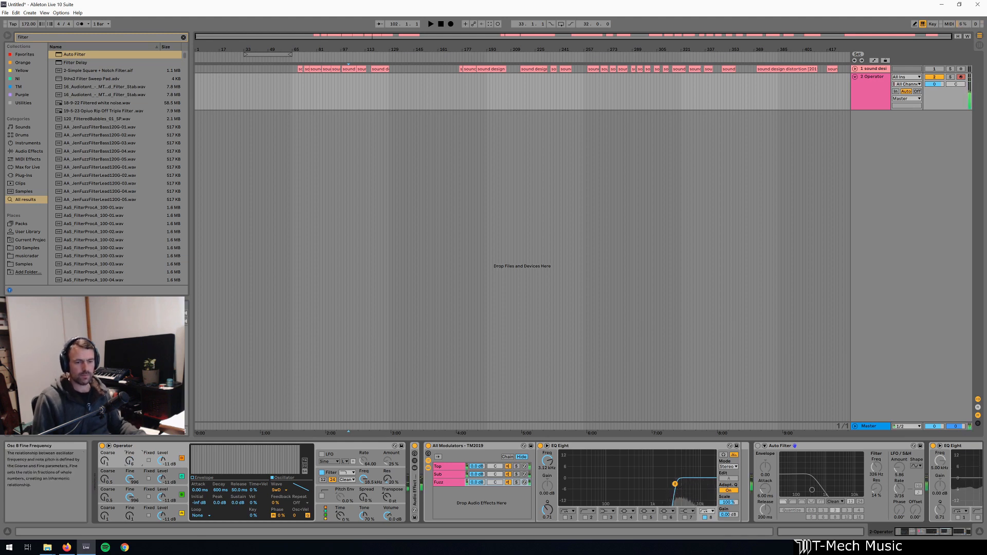
left_click(142, 498)
left_click_drag(130, 482, 130, 484)
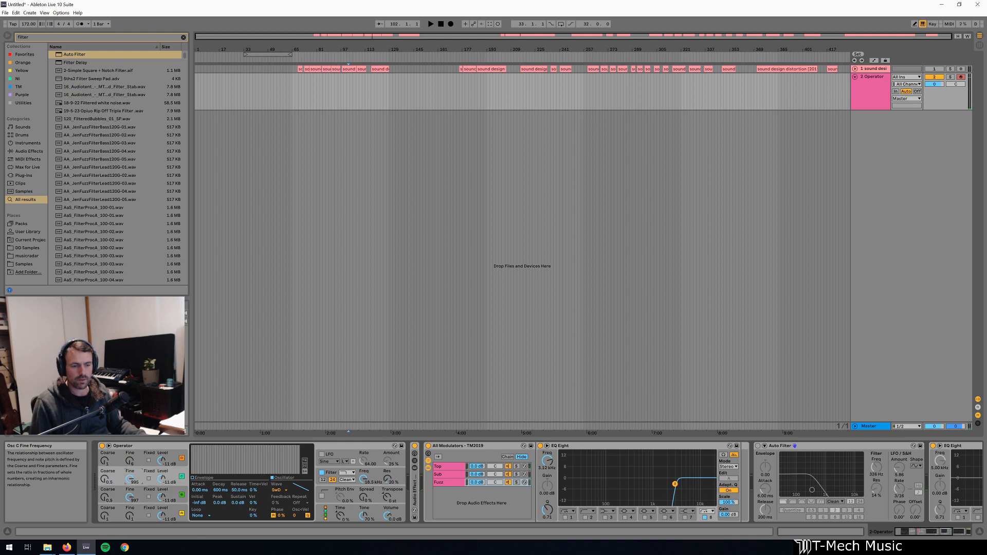
- Choose Operator's algorithm with all four oscillators in parallel and retune oscillator B to fine 987 and C to fine 996
left_click(325, 516)
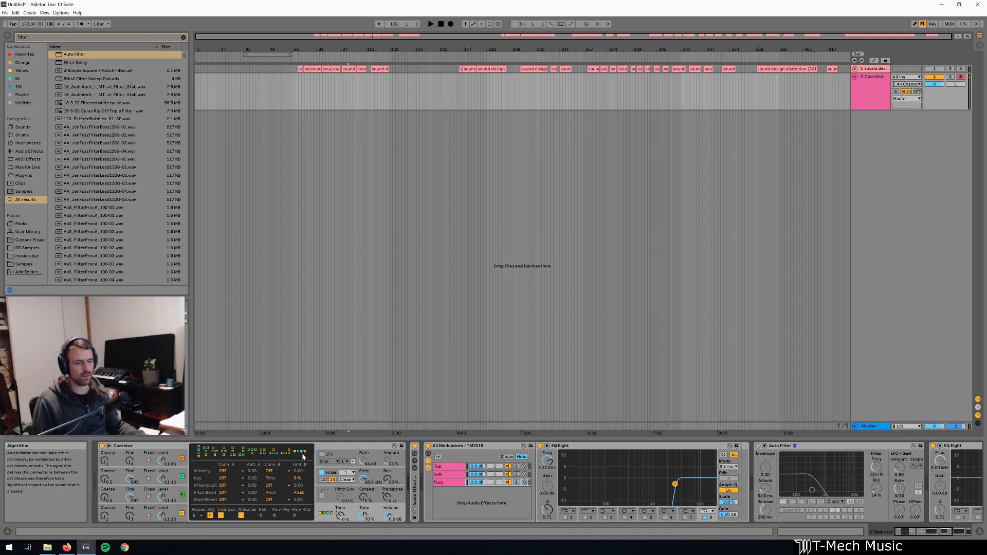
left_click(416, 447)
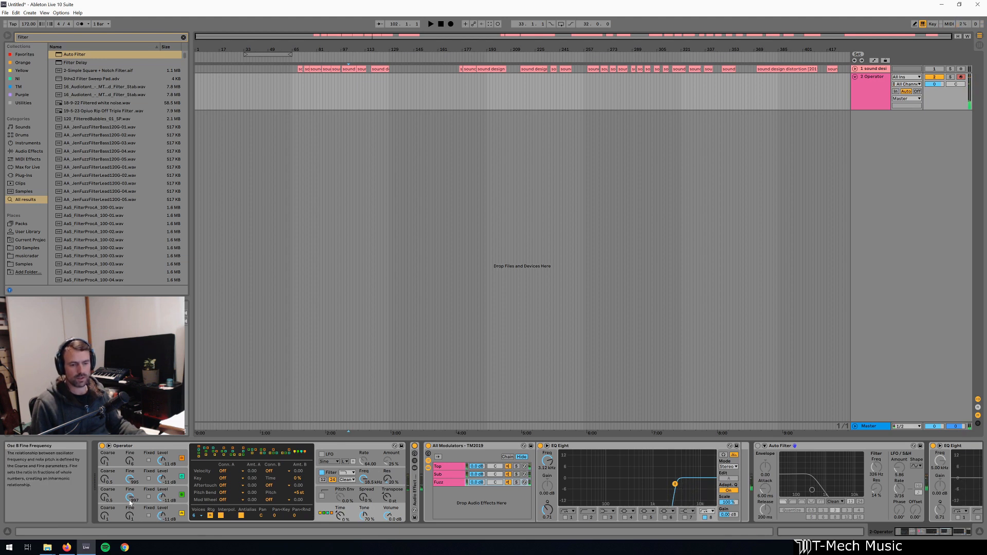
left_click_drag(129, 497, 130, 484)
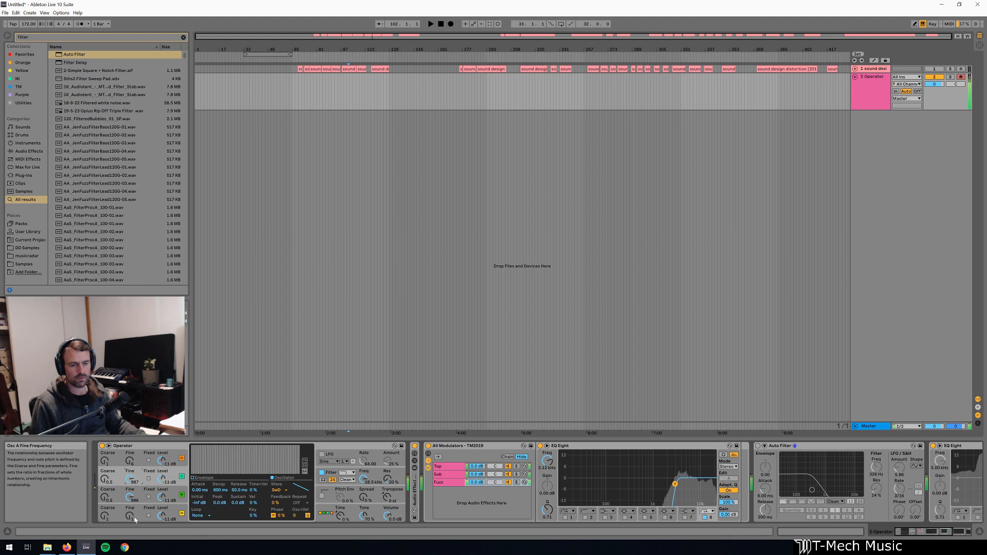
left_click_drag(135, 519, 135, 513)
left_click_drag(129, 462, 130, 453)
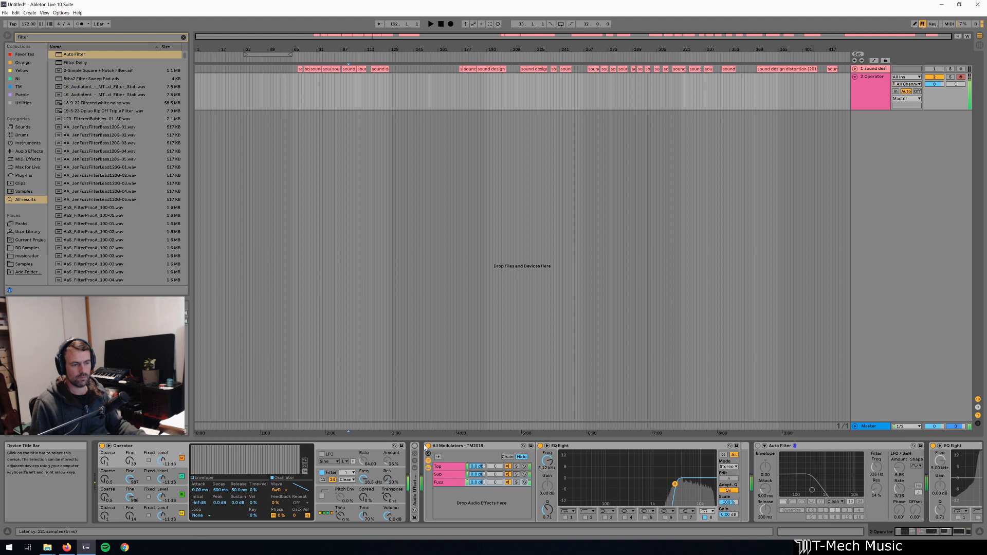
- Compare the sound with the All Modulators rack bypassed and sweep Operator's filter frequency down and back up to 18.5 kHz
left_click(428, 446)
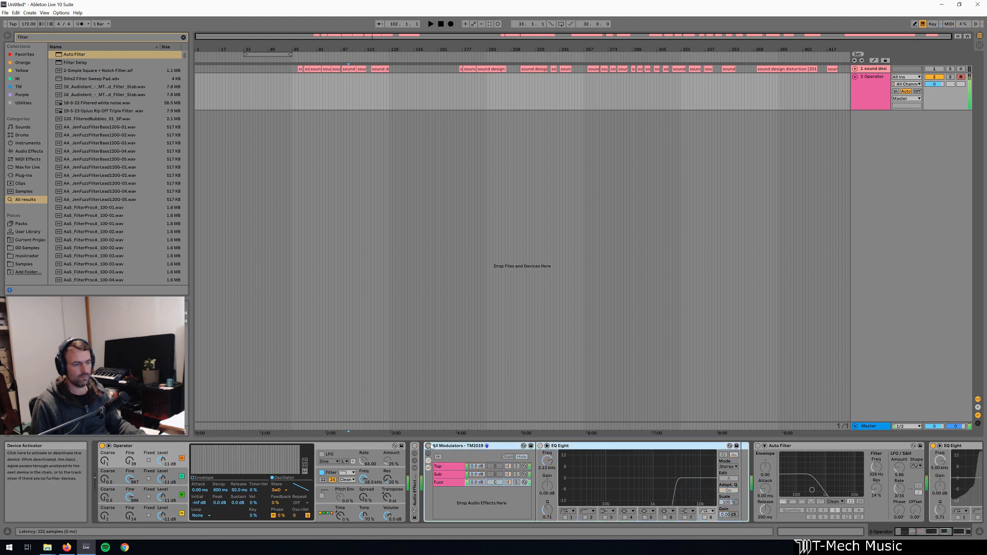
left_click(427, 446)
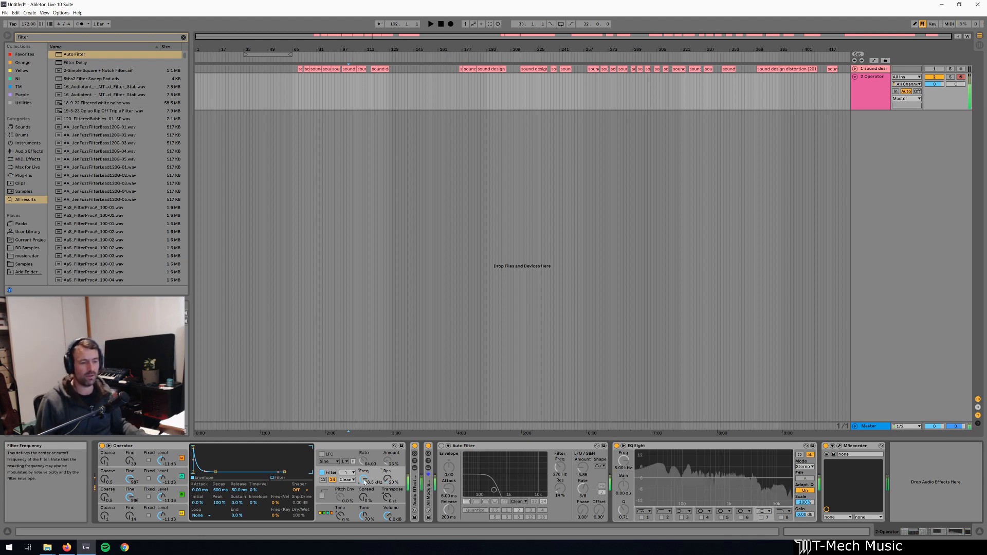
left_click_drag(364, 479, 364, 545)
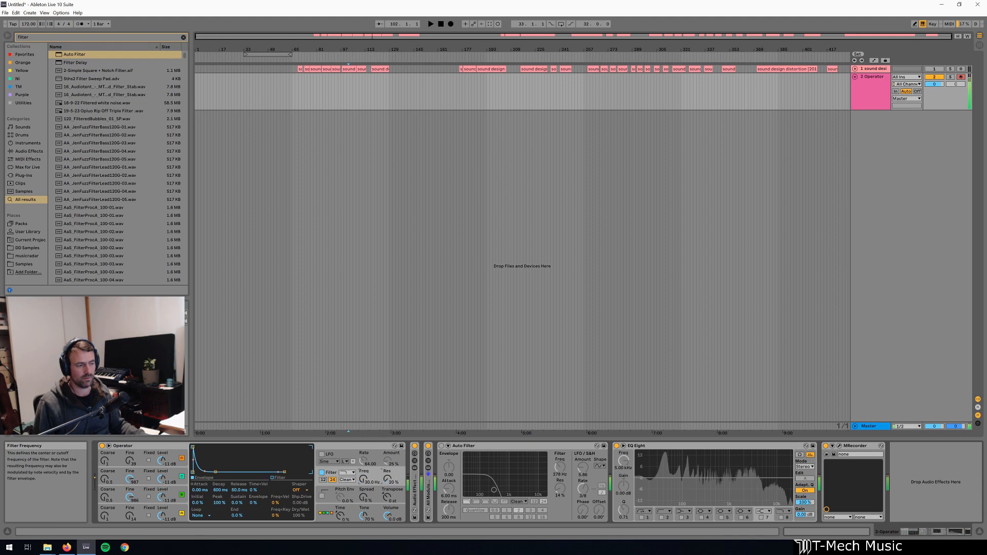
left_click_drag(367, 478, 368, 412)
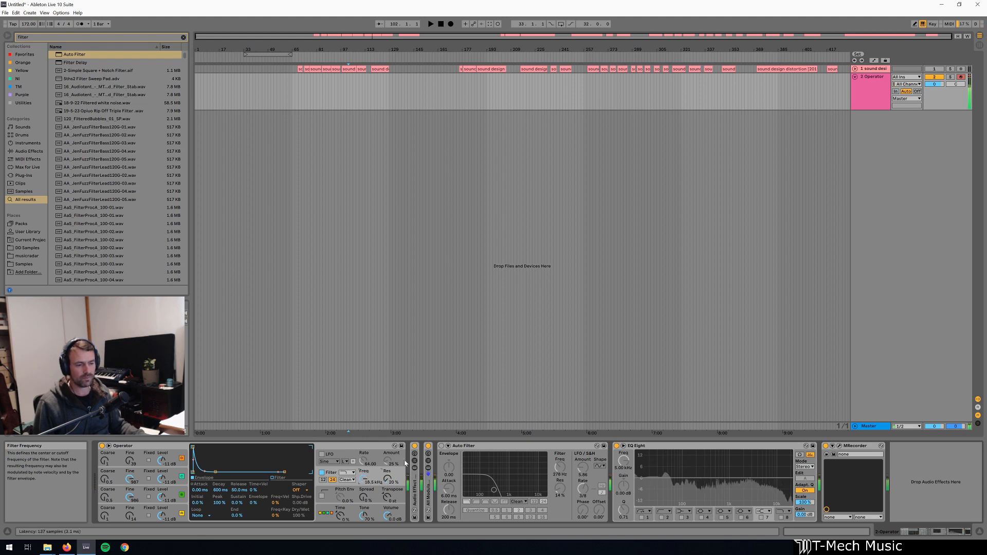
- Activate the Auto Filter, set its resonance to 34% and reduce its LFO amount to 3.10
left_click(442, 446)
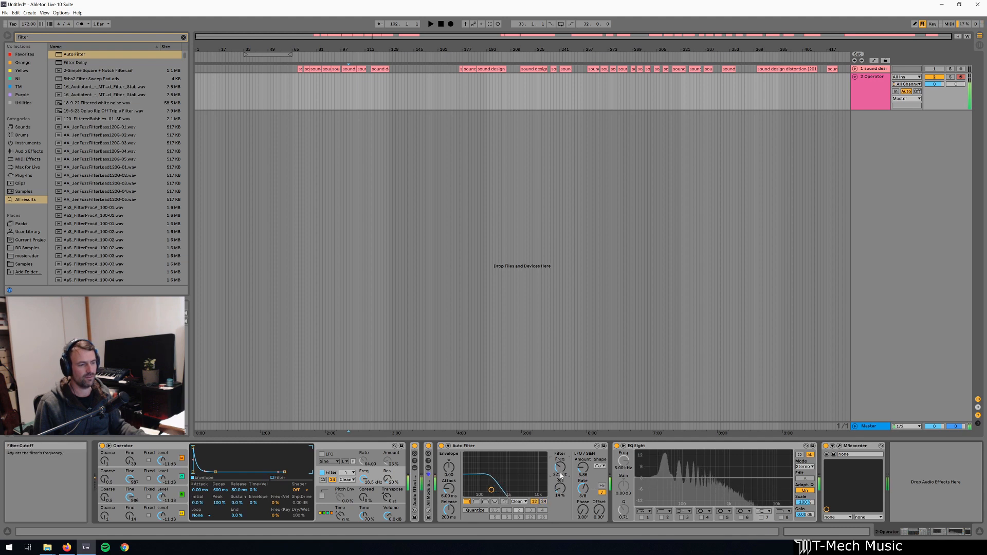
left_click_drag(561, 476, 582, 461)
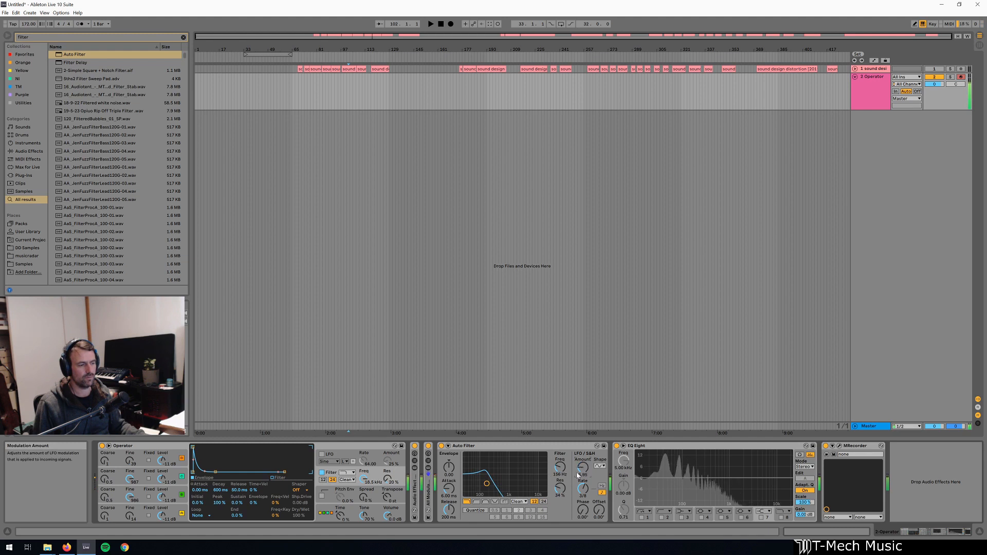
left_click_drag(583, 468, 583, 472)
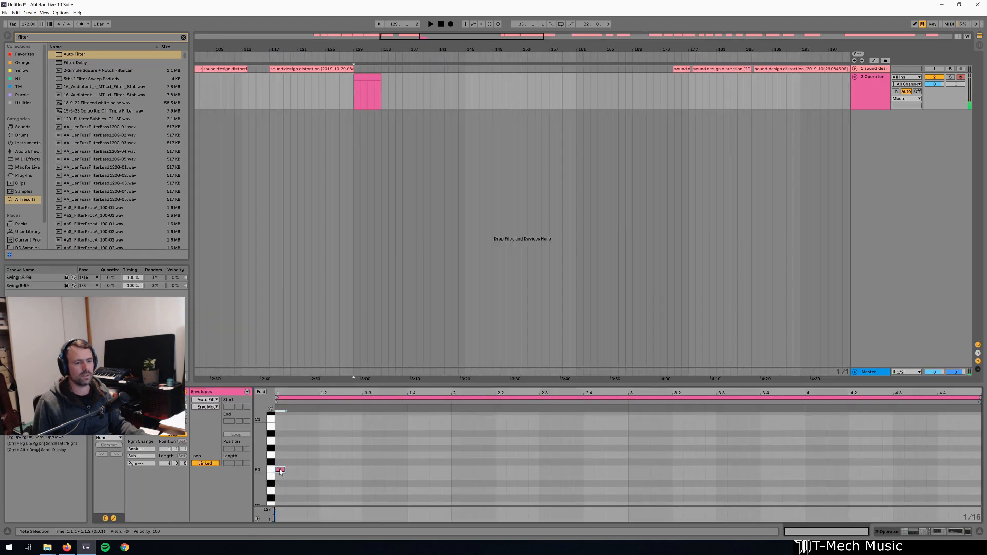
- Lengthen the F0 note to beat 2.3, add A#0, F#1 and G#0 notes to the MIDI clip, and play it
left_click_drag(279, 472, 539, 472)
key("ctrl+d")
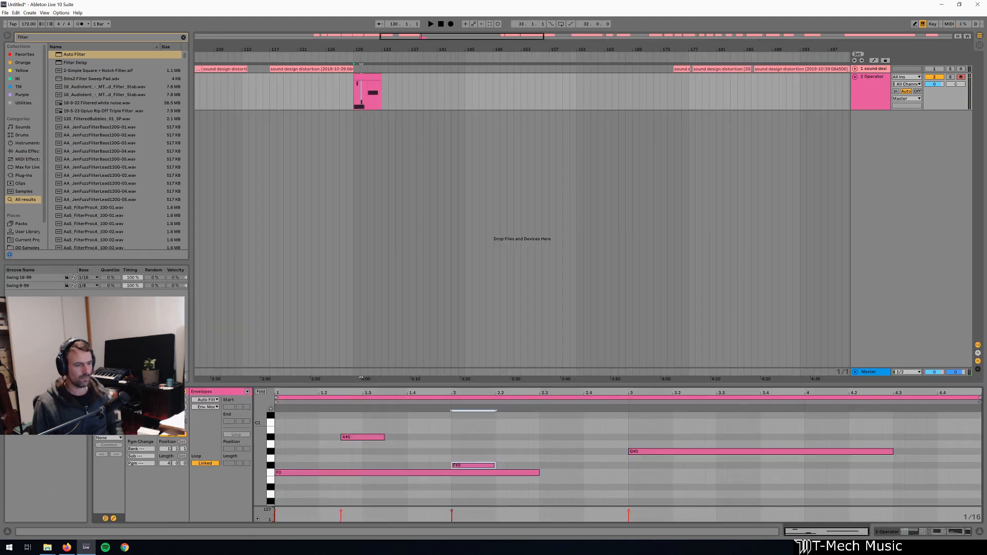
key("shift+Up")
key("space")
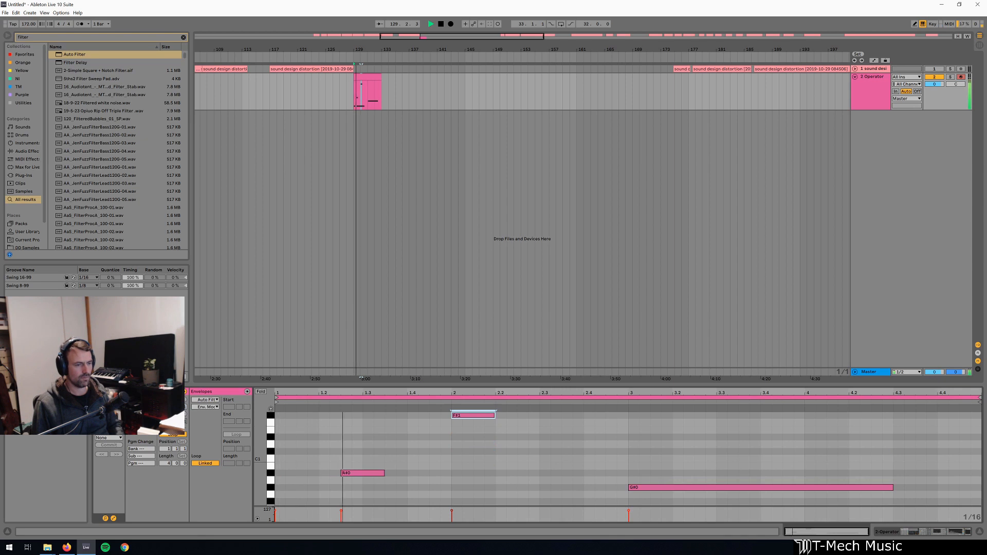
key("space")
- Turn on Glide in Operator's pitch settings and set the glide time to 372 ms
key("shift+Tab")
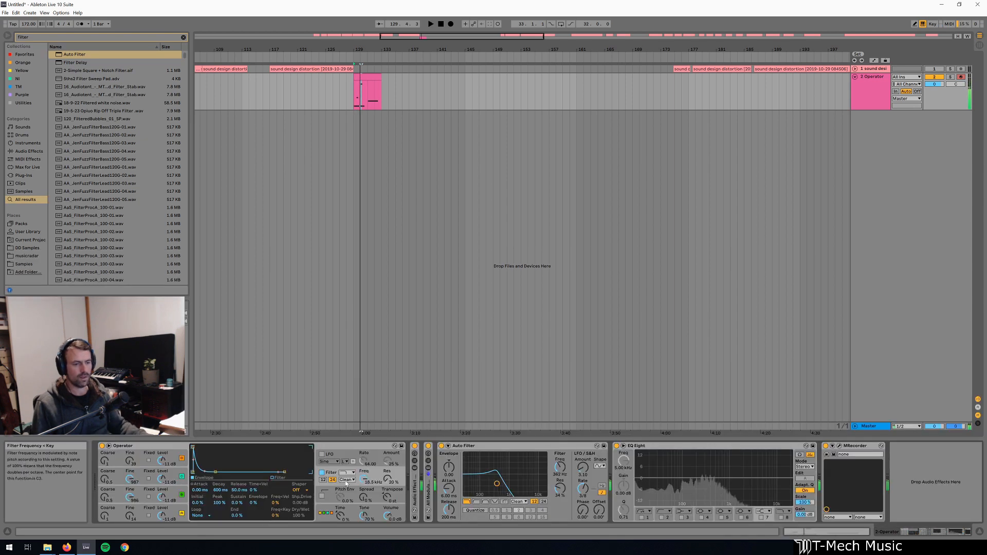
left_click(326, 513)
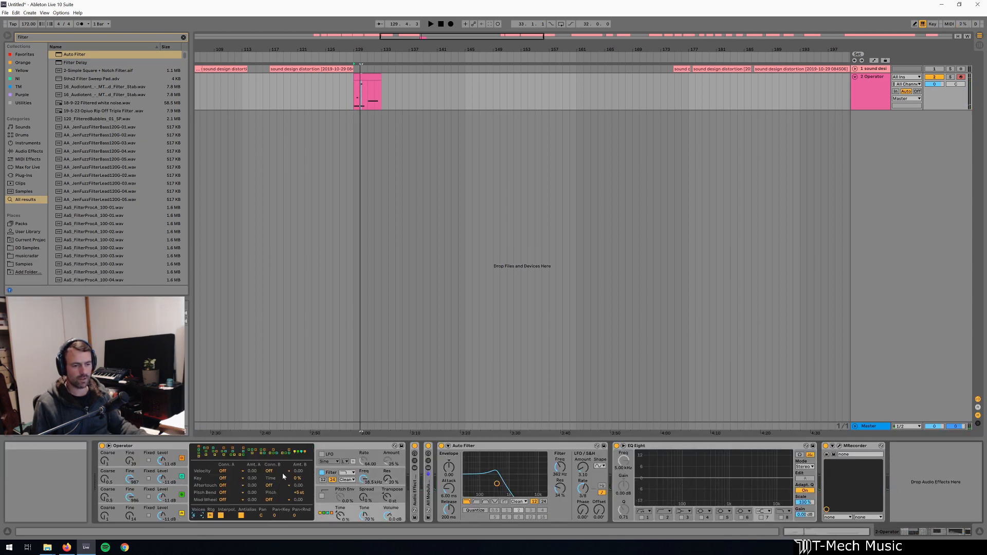
left_click(324, 491)
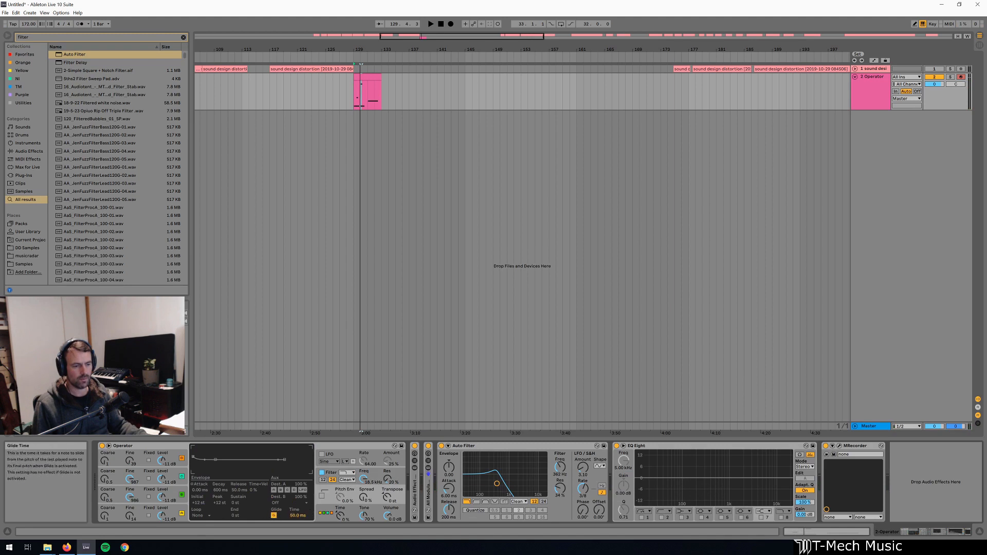
key("space")
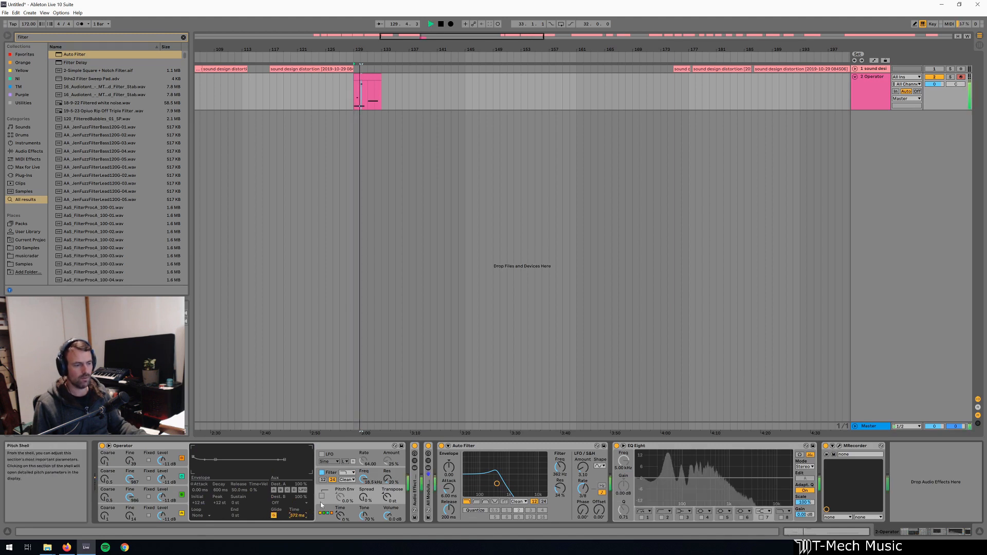
- Move the A#0 note in the MIDI clip so it starts at beat 1.3
key("shift+Tab")
scroll(400, 438, "down", 3)
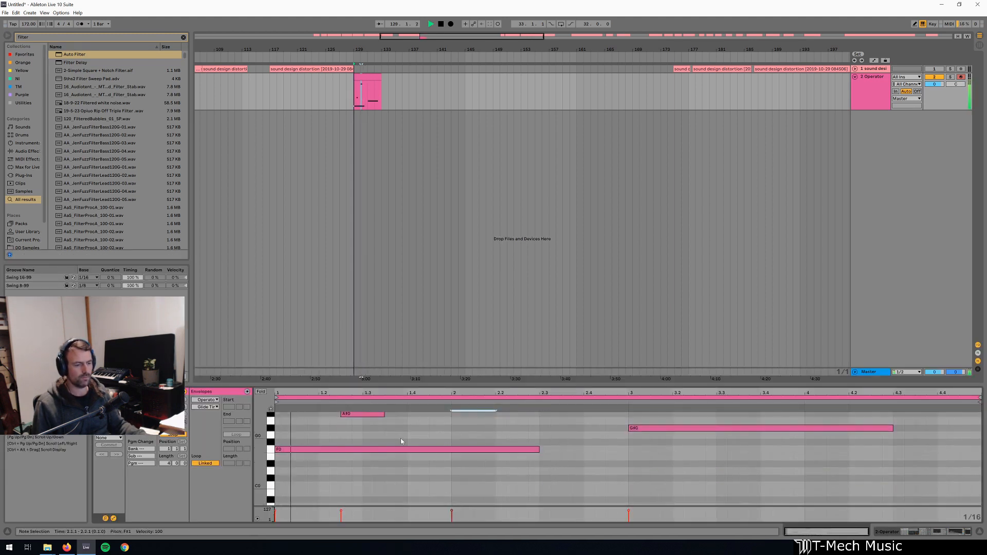
scroll(395, 443, "up", 2)
left_click_drag(378, 440, 401, 440)
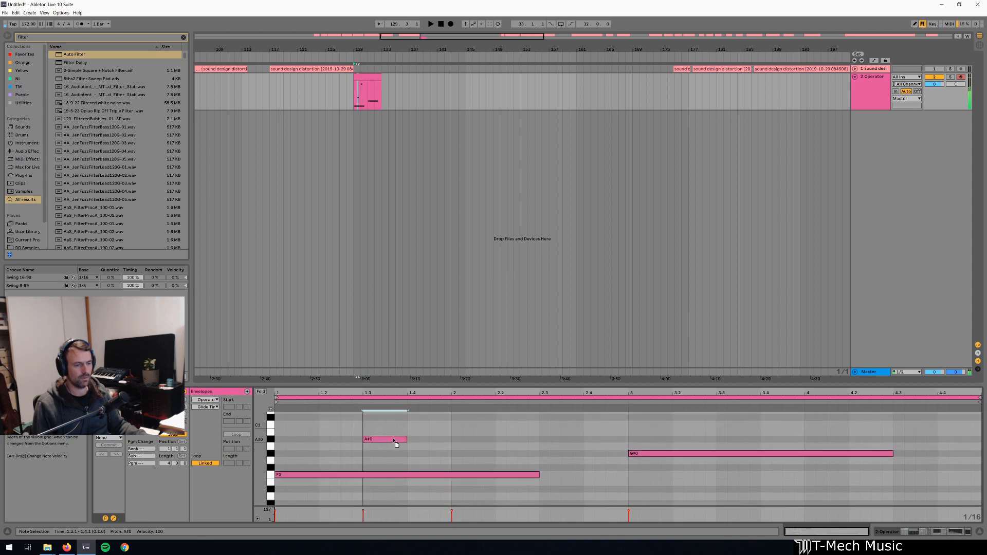
- Show the track automation and shape a rising and falling Auto Filter frequency curve across the MIDI clip
key("shift+Tab")
key("a")
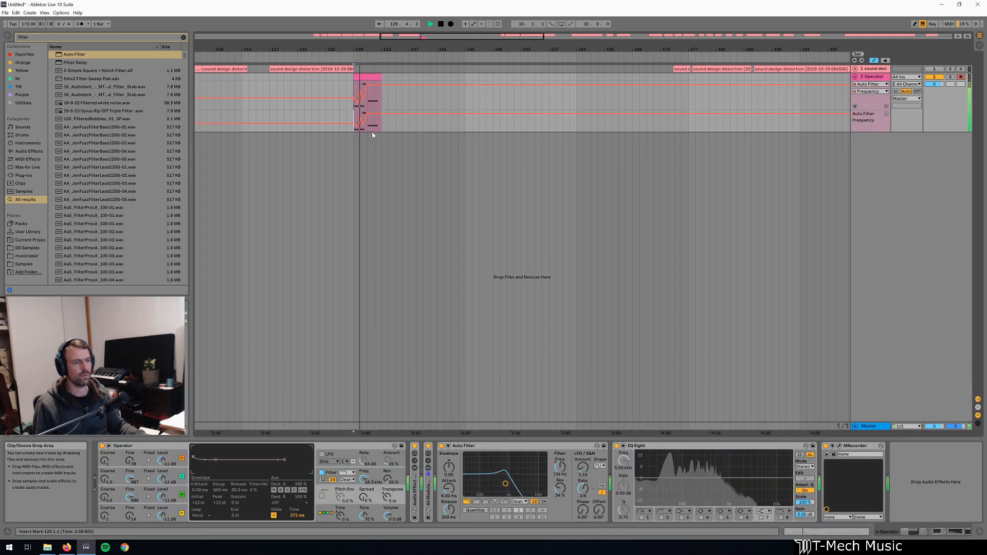
key("space")
left_click_drag(351, 49, 350, 101)
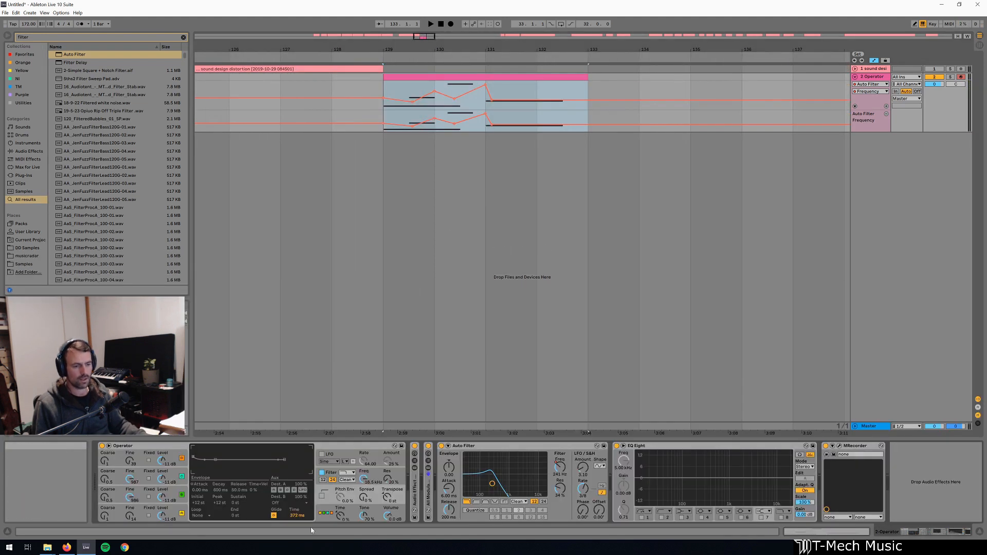
- Set Operator's glide time to 290 ms and duplicate the MIDI clip directly after itself at bar 133
left_click_drag(298, 515, 298, 512)
key("space")
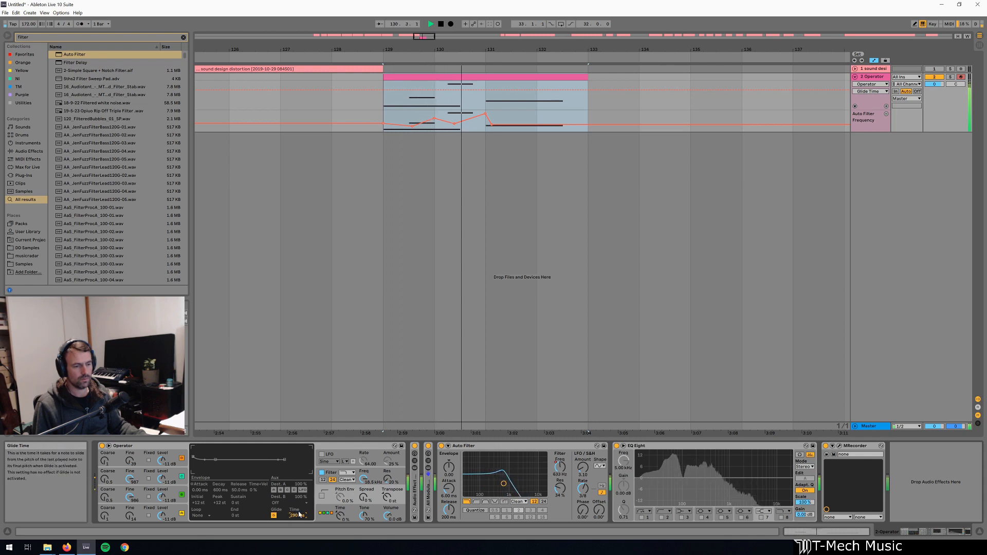
key("shift+Tab")
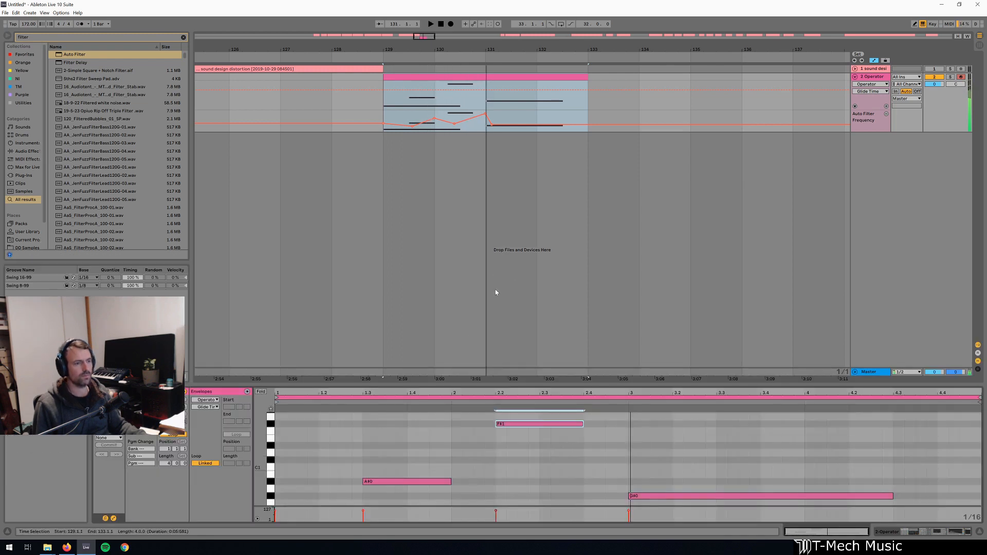
key("shift+Tab")
key("space")
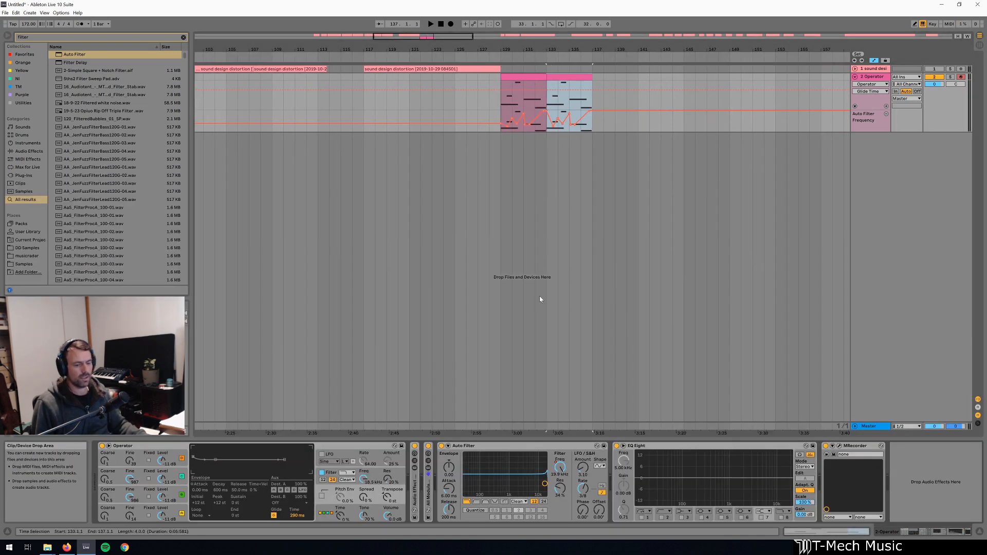
- Start an MRecorder recording named "sound design distortion 2" and play the two MIDI clips from bar 129 in a loop
left_click(512, 447)
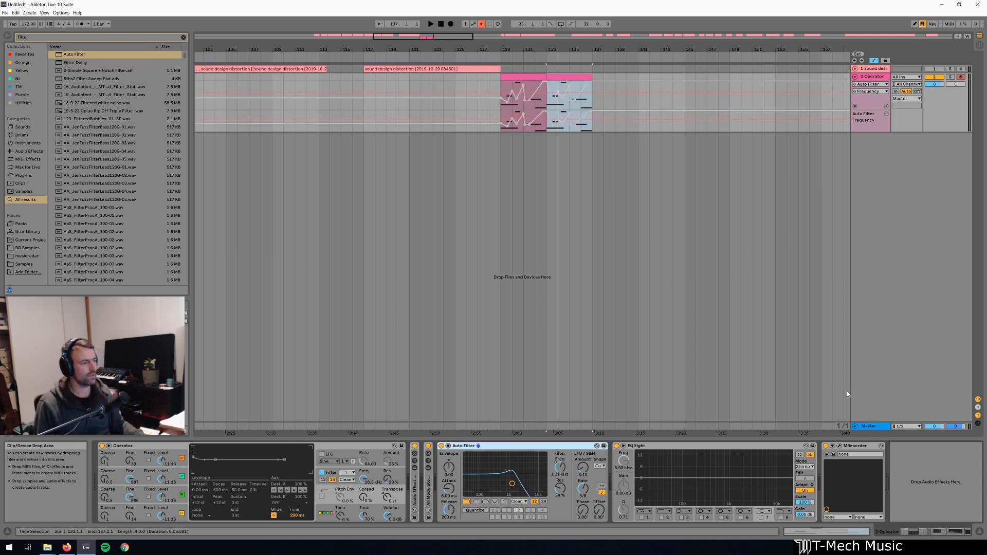
left_click(839, 446)
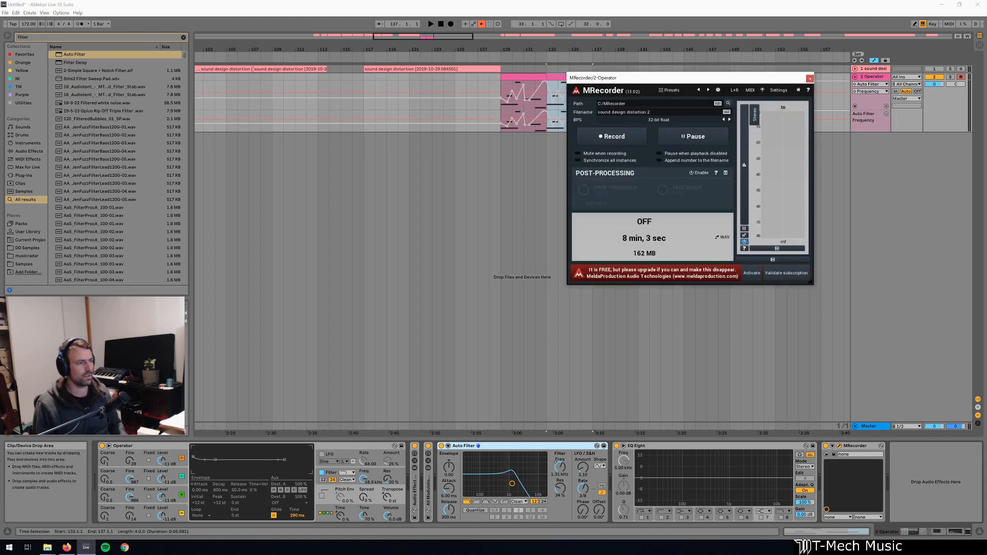
left_click(616, 139)
left_click(537, 165)
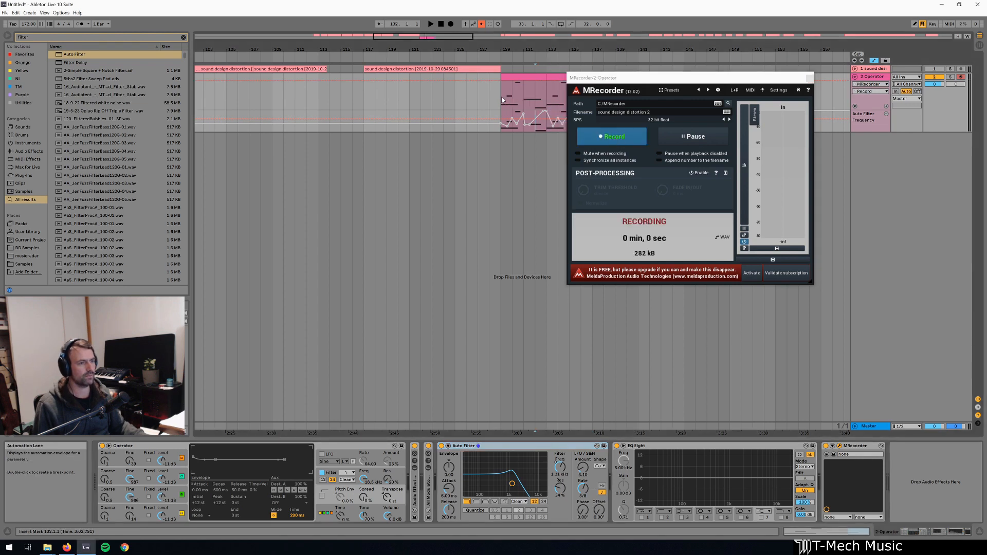
left_click_drag(706, 84, 744, 201)
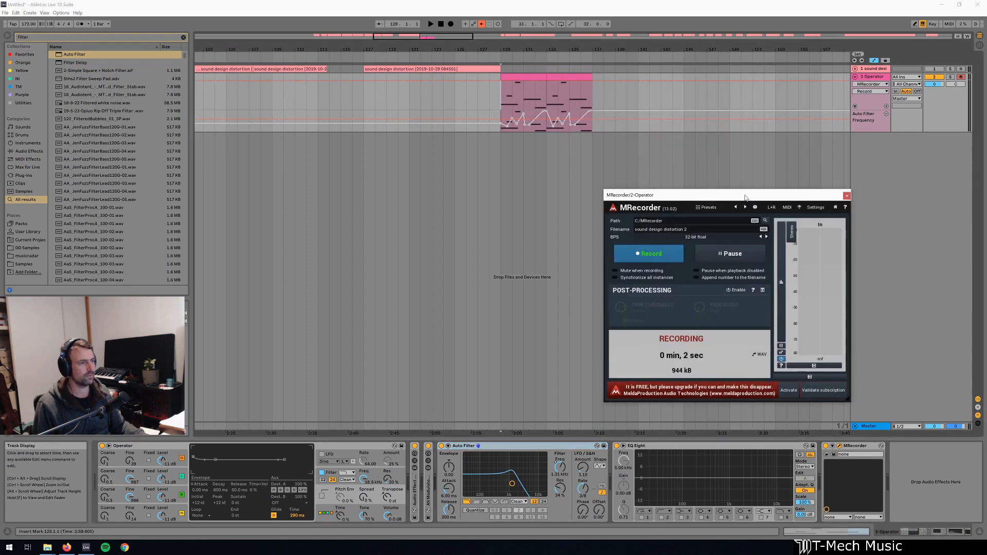
key("space")
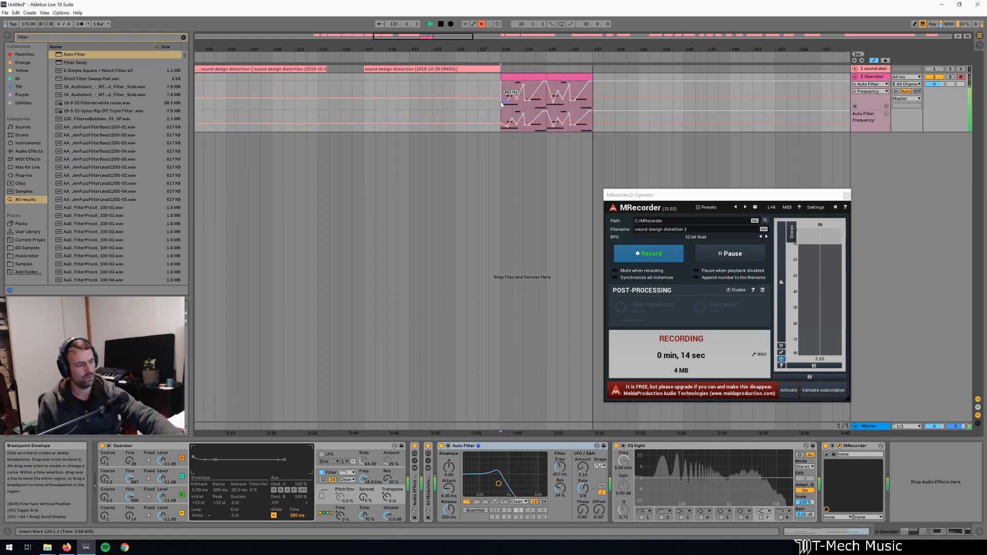
left_click(590, 79)
key("ctrl+l")
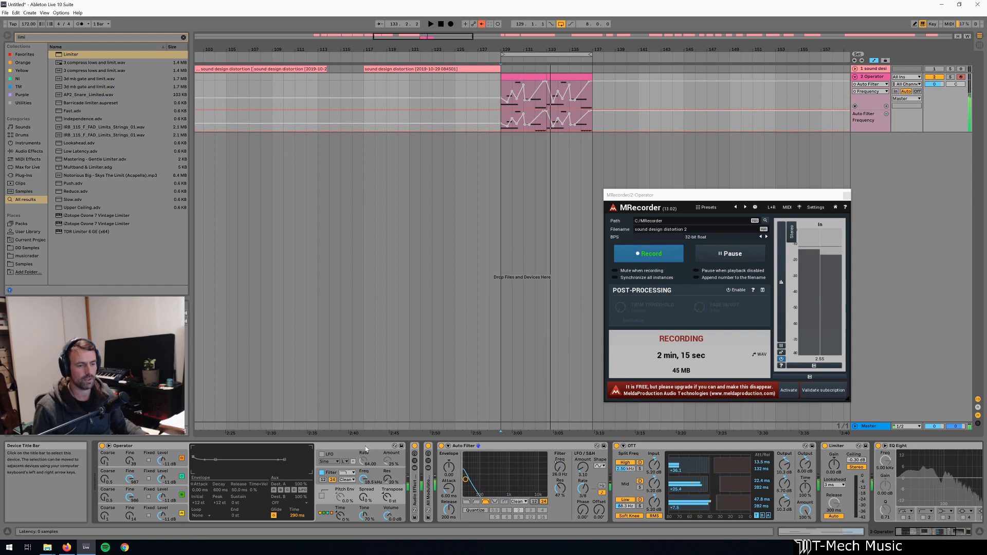
- Set Operator's pitch bend range to +12 st and play the looped clips from bar 129 while recording
left_click(329, 501)
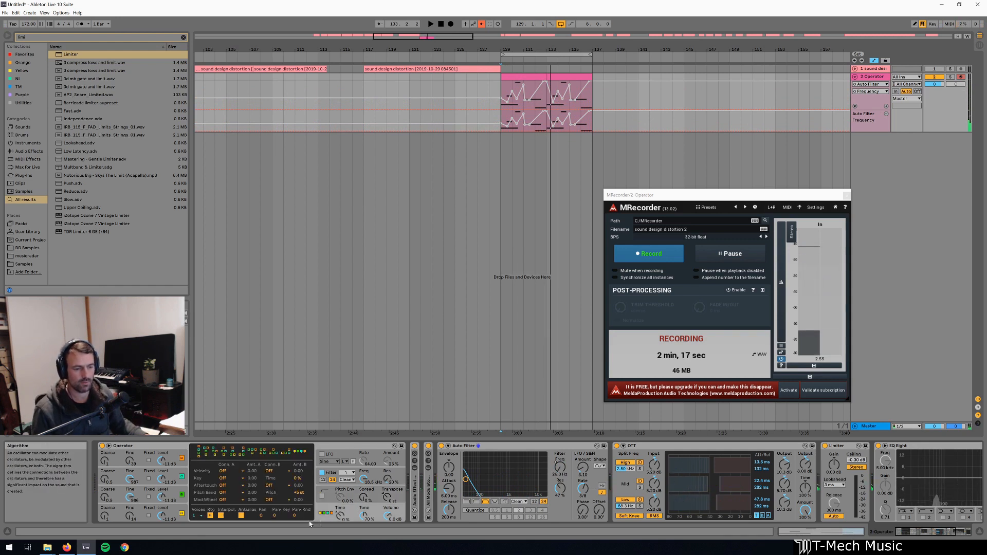
left_click(298, 493)
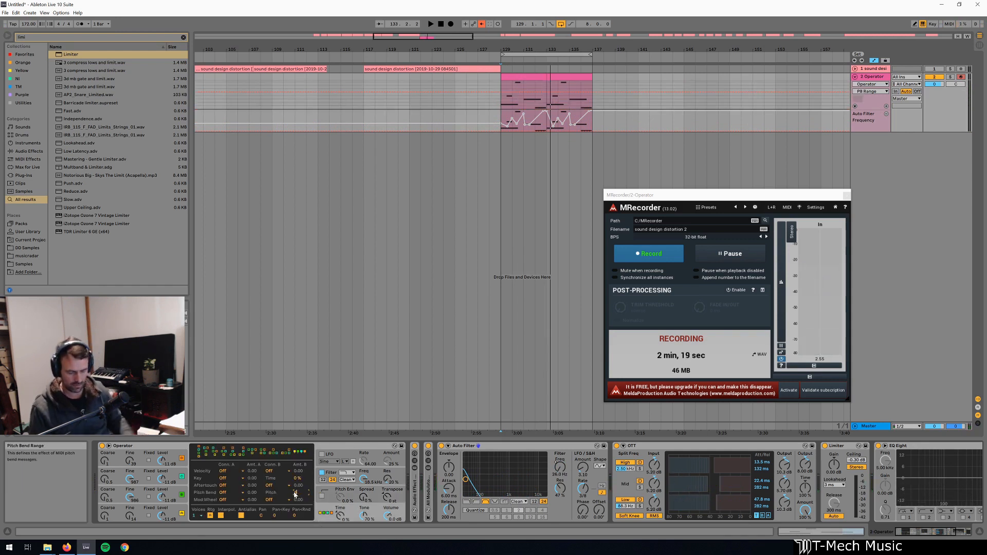
left_click(490, 447)
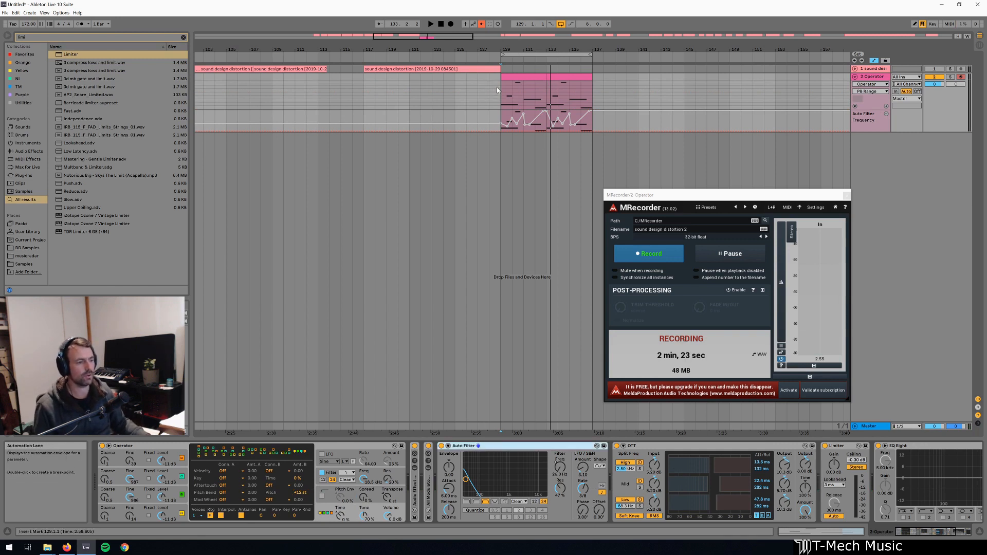
key("space")
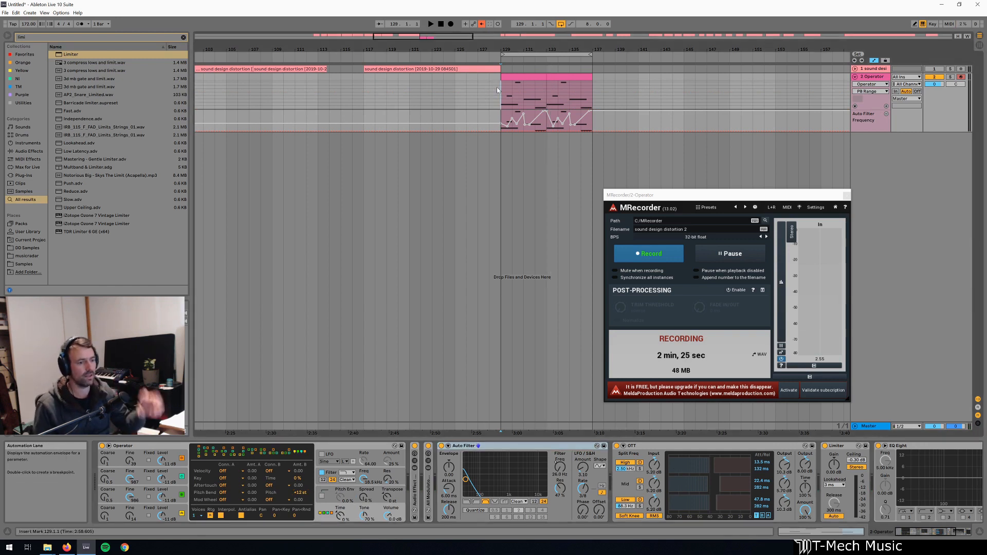
key("space")
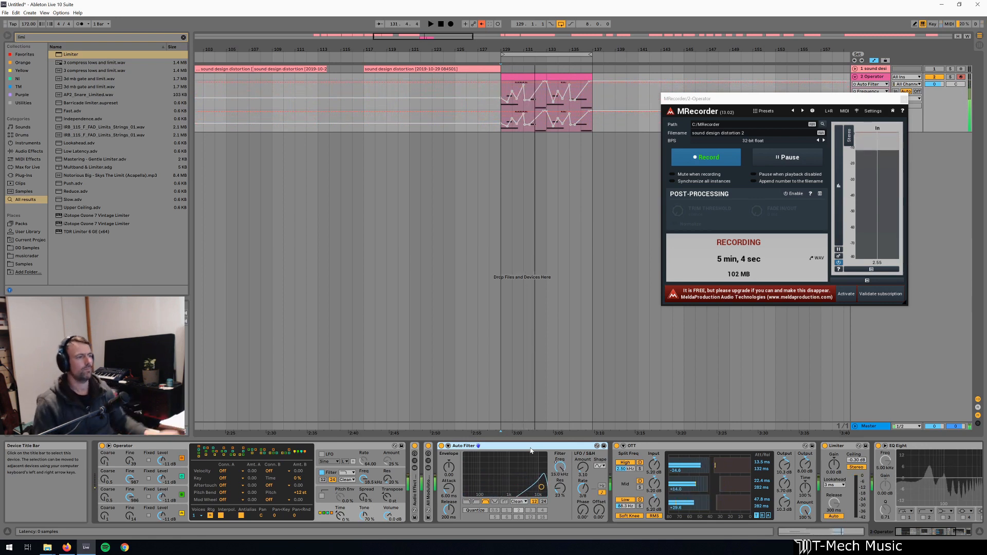
- Stop the MRecorder recording and switch to File Explorer to fetch the recorded file
left_click(722, 158)
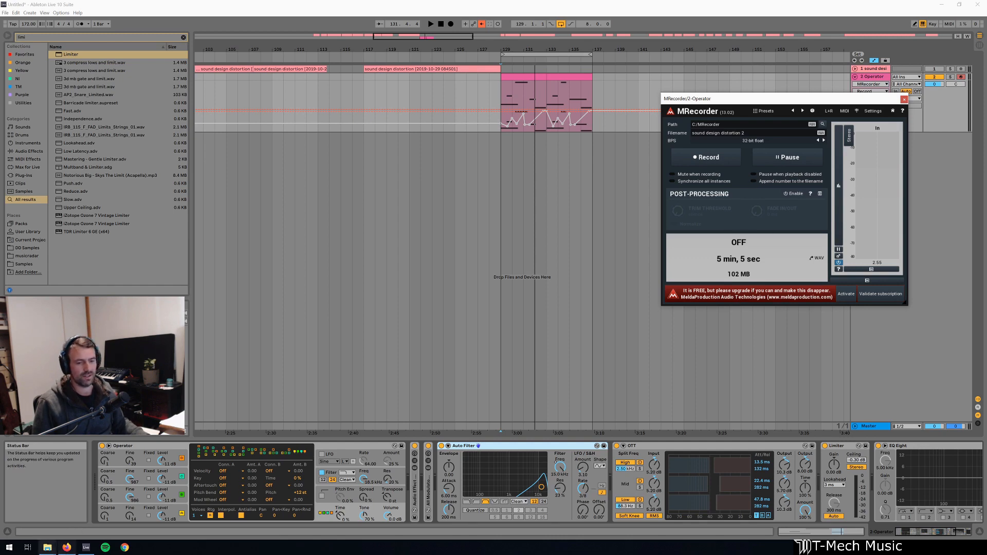
left_click(43, 551)
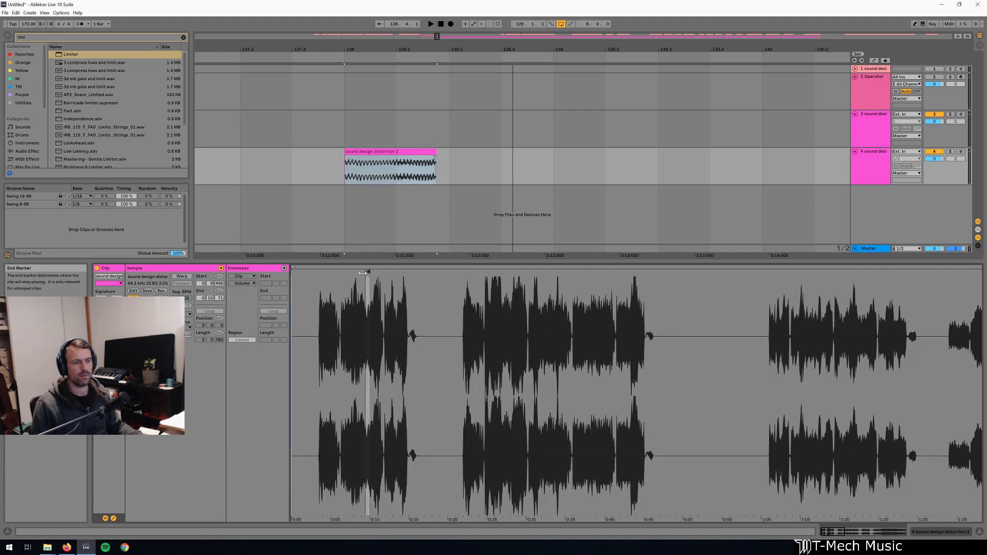
- Audition several passages of the recording by shifting the playback region of the short clip on track 4
left_click_drag(368, 271, 328, 281)
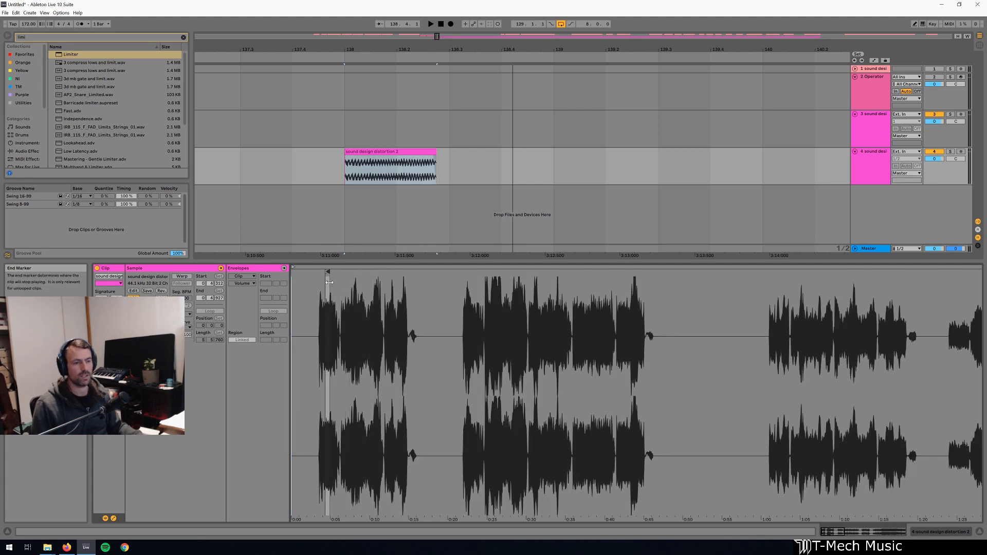
key("space")
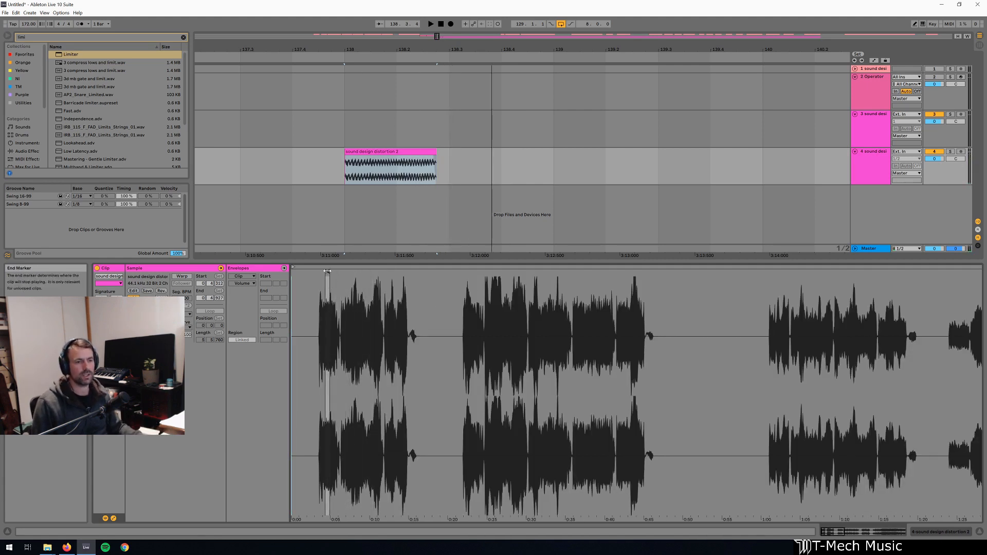
left_click_drag(327, 271, 361, 271)
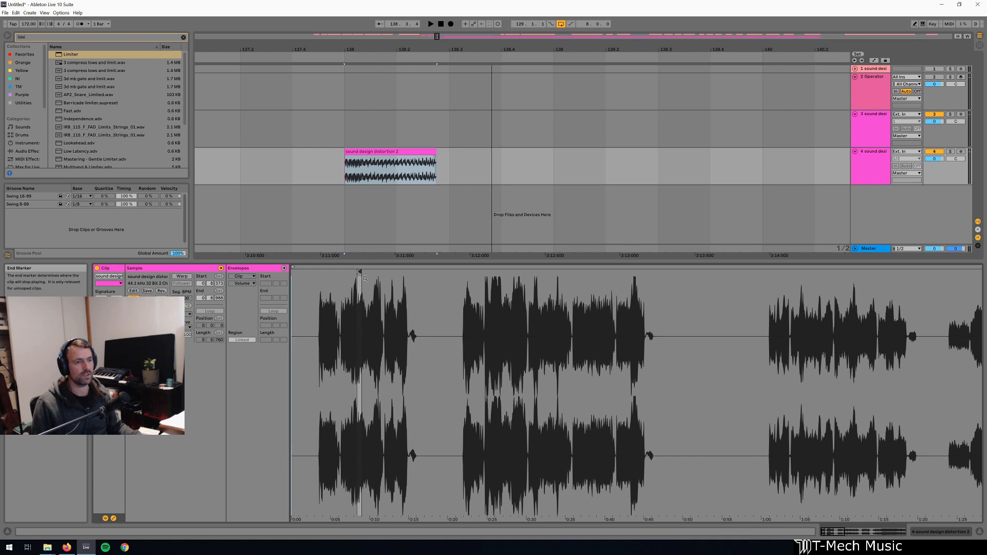
key("space")
mouse_move(361, 271)
left_mouse_down()
mouse_move(555, 278)
mouse_move(550, 297)
mouse_move(584, 309)
mouse_move(800, 317)
mouse_move(658, 288)
mouse_move(664, 277)
mouse_move(692, 277)
mouse_move(940, 287)
mouse_move(742, 295)
mouse_move(787, 272)
left_mouse_up()
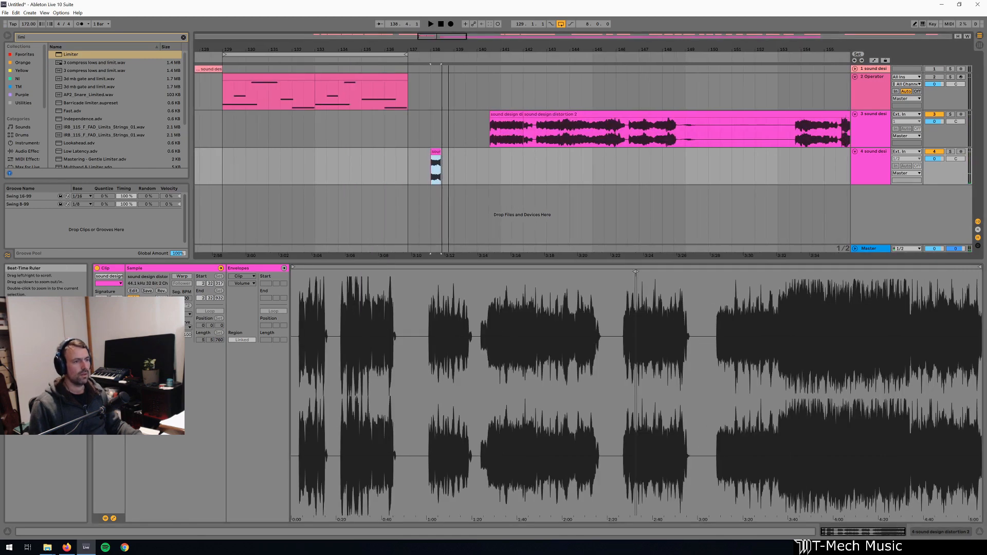
- Extend the first recorded clip on track 3 to end at bar 150 and delete the short clip on track 4
left_click_drag(436, 50, 367, 33)
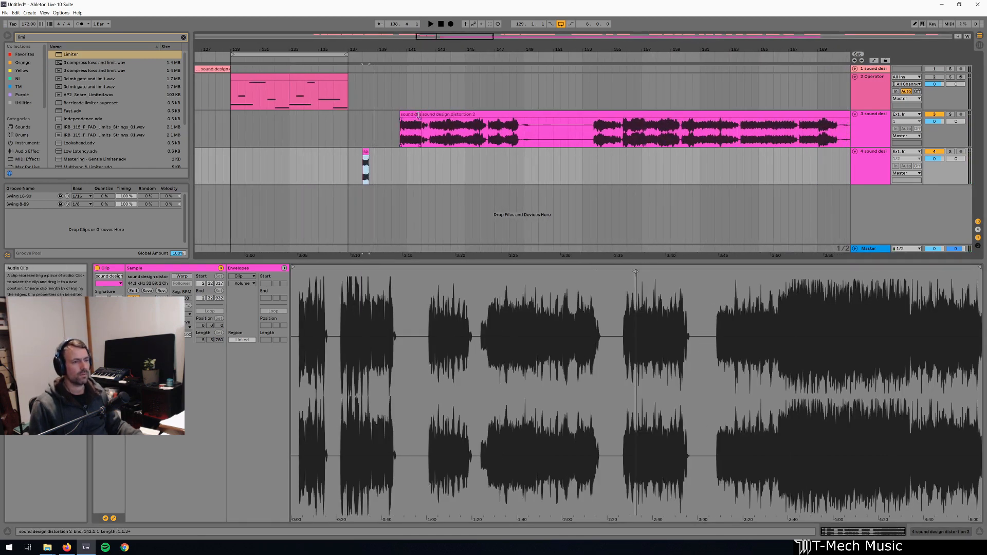
left_click_drag(420, 116, 538, 118)
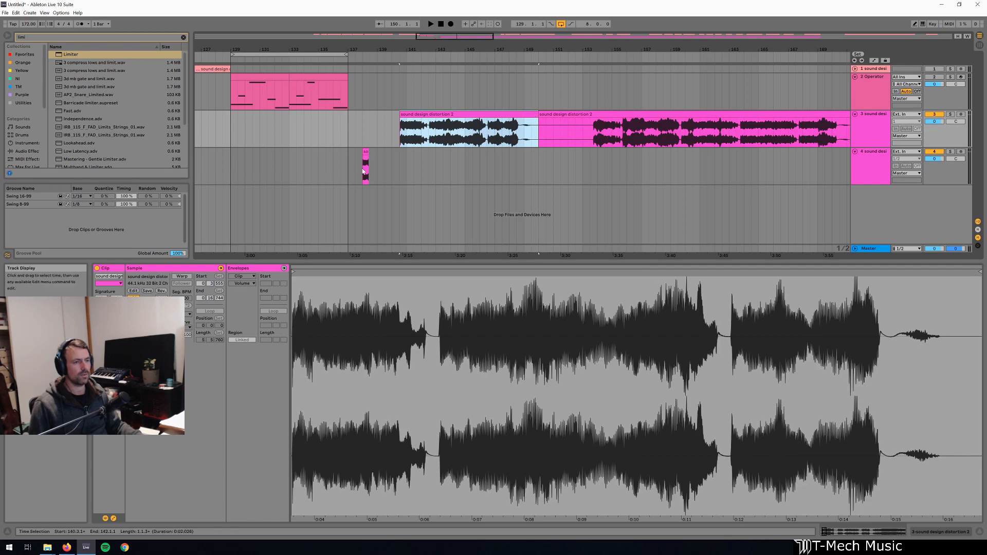
left_click(365, 152)
key("Delete")
- Fine-trim the start of the first clip on track 3 and cut the silence from the start of the clip at bar 150
left_click_drag(402, 50, 402, 77)
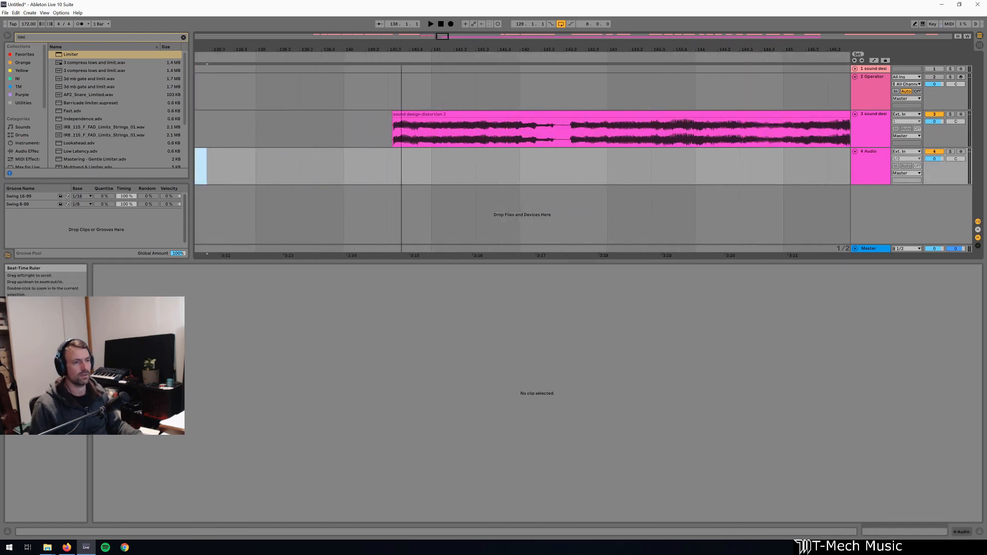
mouse_move(394, 115)
left_mouse_down()
mouse_move(342, 115)
mouse_move(392, 117)
left_mouse_up()
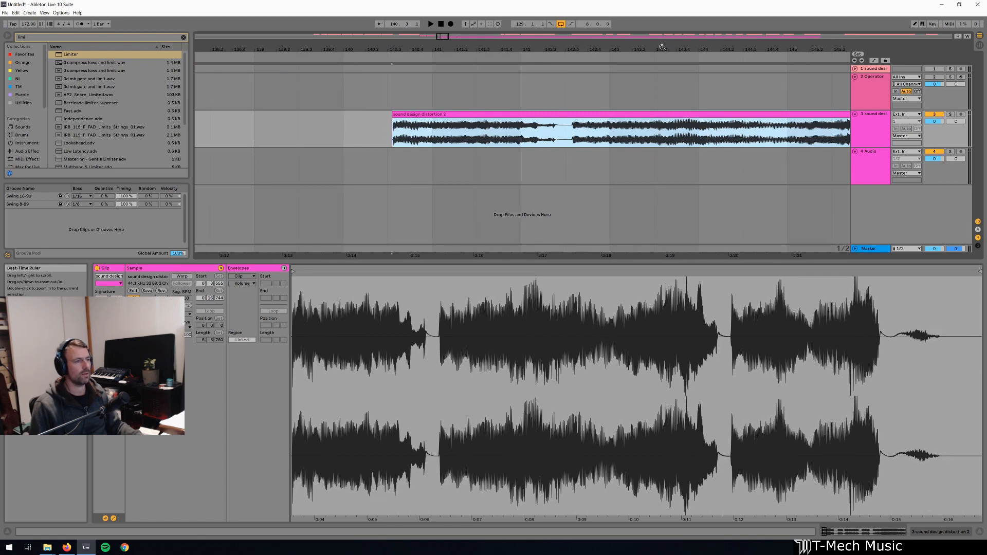
left_click_drag(661, 47, 383, 20)
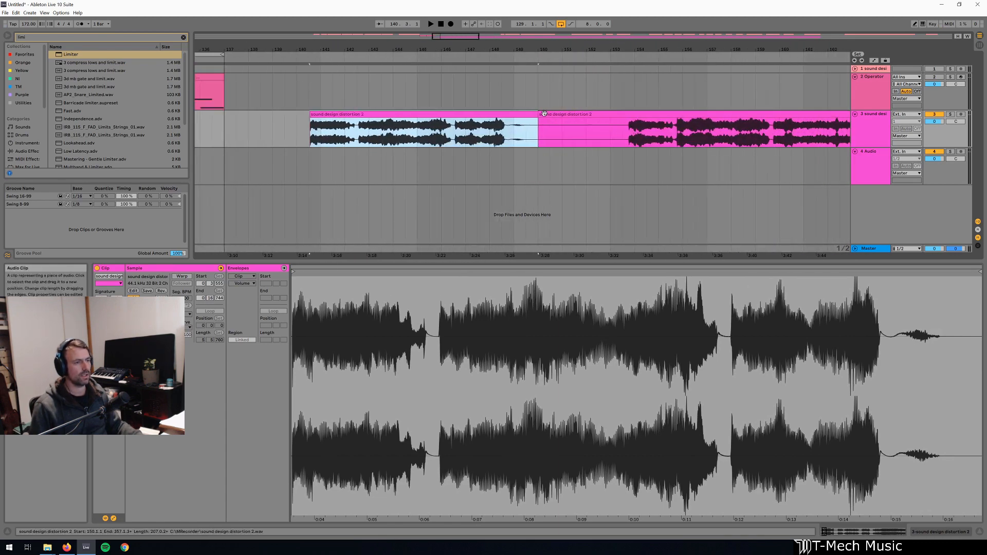
left_click_drag(539, 114, 630, 122)
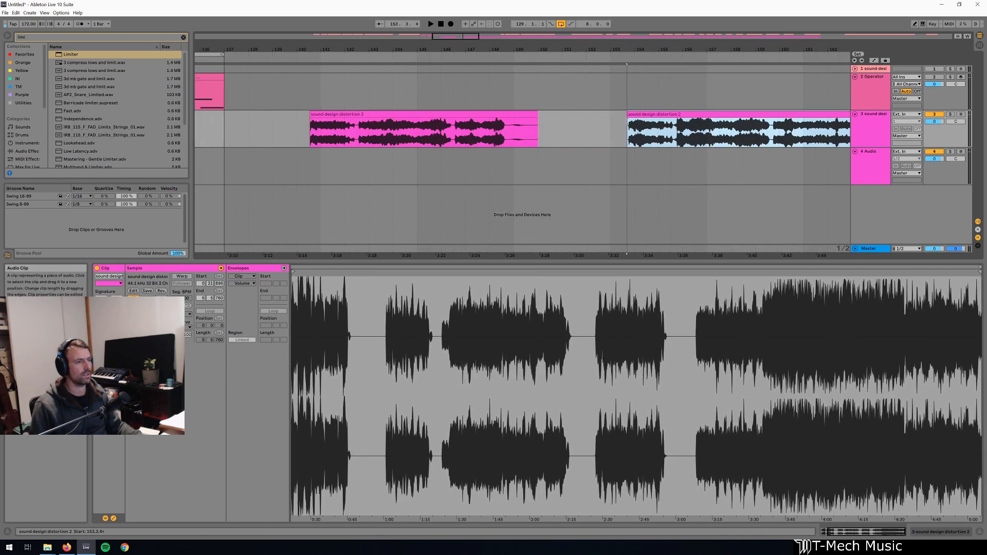
left_click(631, 124)
left_click_drag(709, 50, 512, 31)
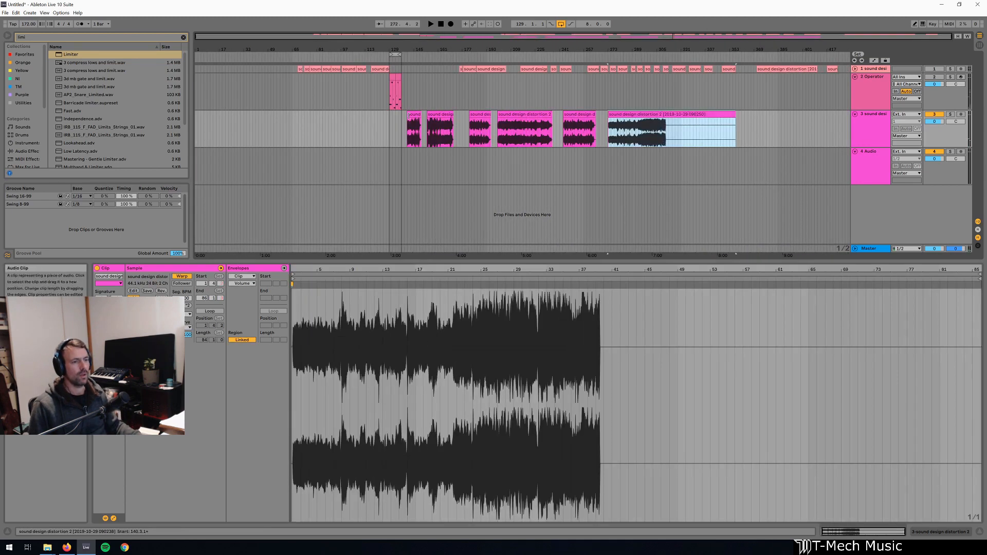
- Create a "2019-10-29 BP Reese Thing Distortion" folder inside Jams in the browser and put the consolidated clips' audio files in it
right_click(408, 115)
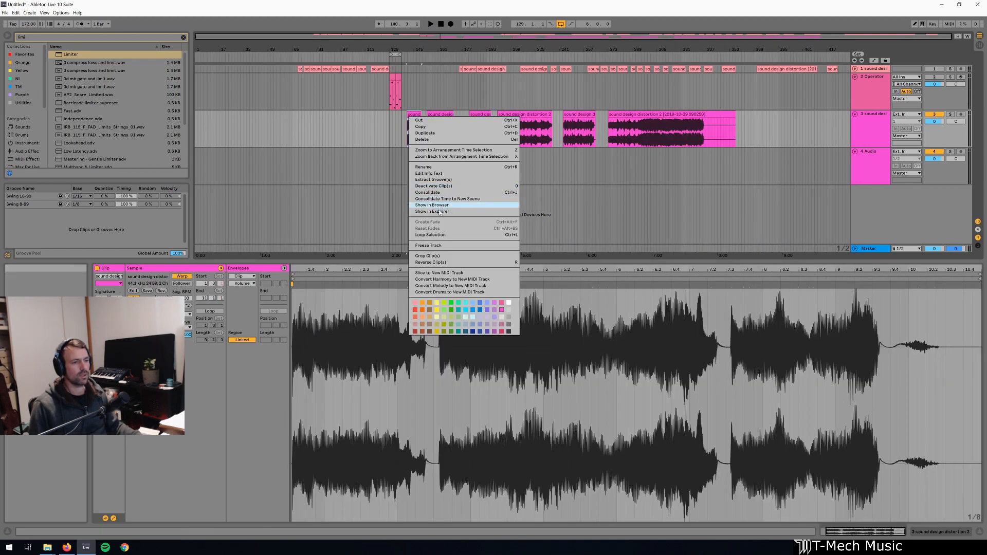
left_click(357, 181)
left_click(183, 37)
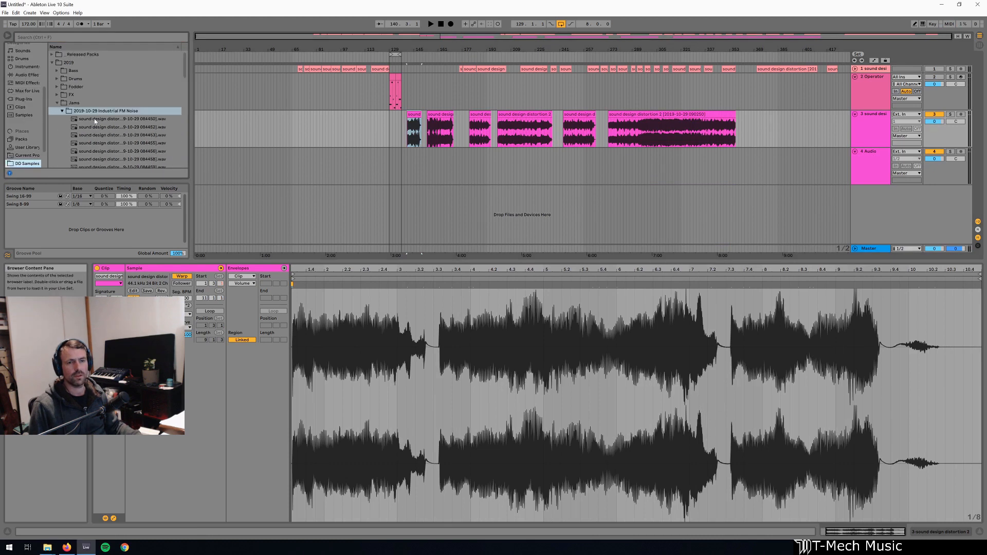
left_click(63, 111)
left_click(73, 103)
right_click(69, 103)
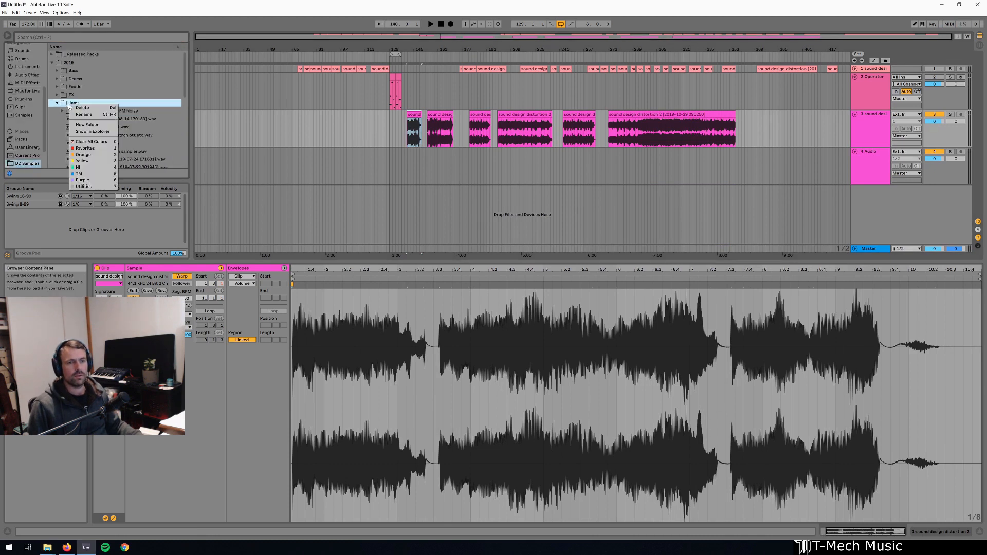
left_click(91, 125)
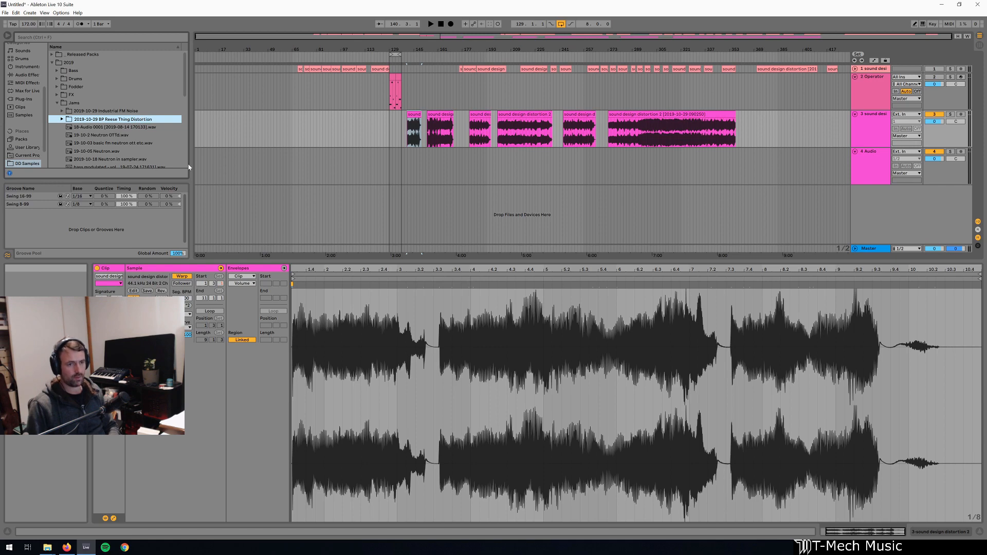
key("alt+Tab")
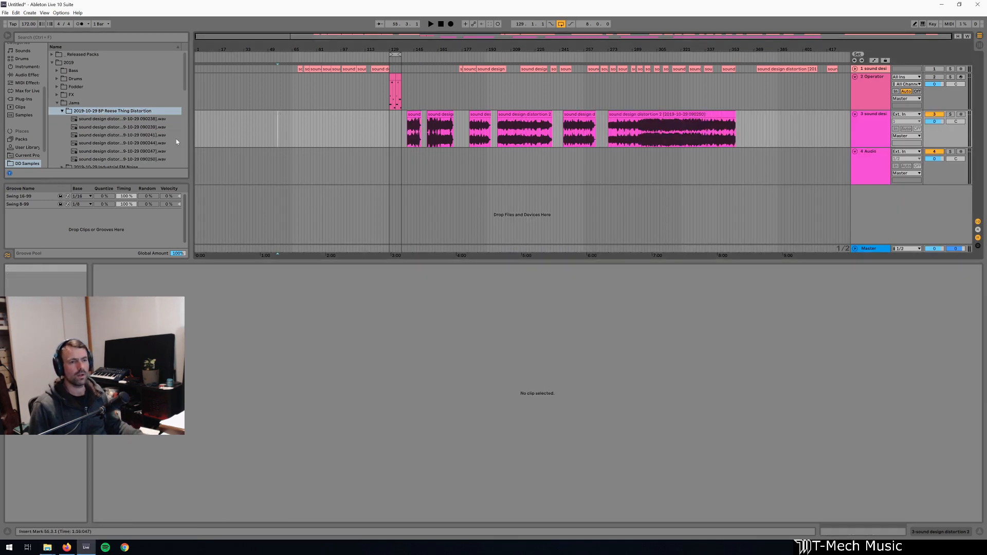
- Preview the saved samples in the 2019-10-29 BP Reese Thing Distortion folder
left_click(124, 120)
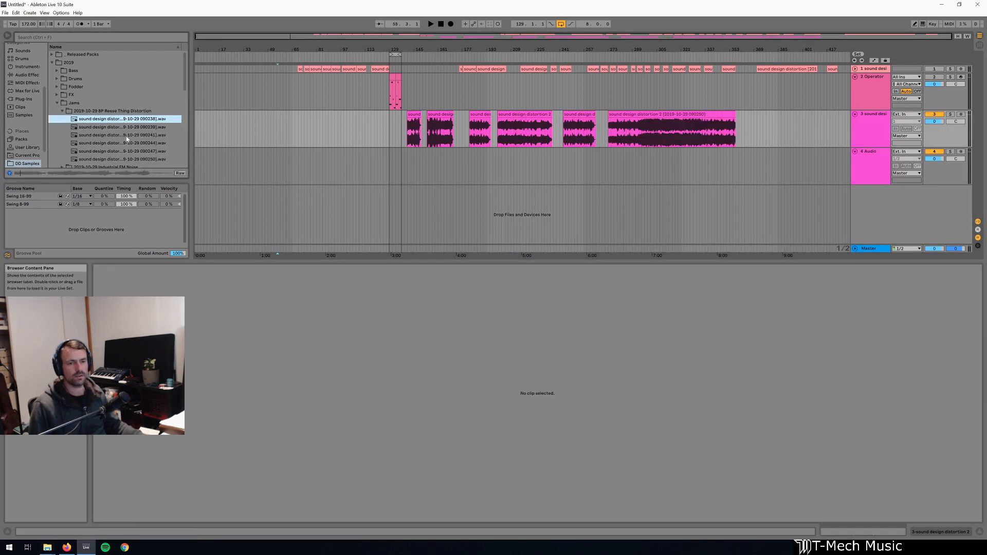
left_click(126, 135)
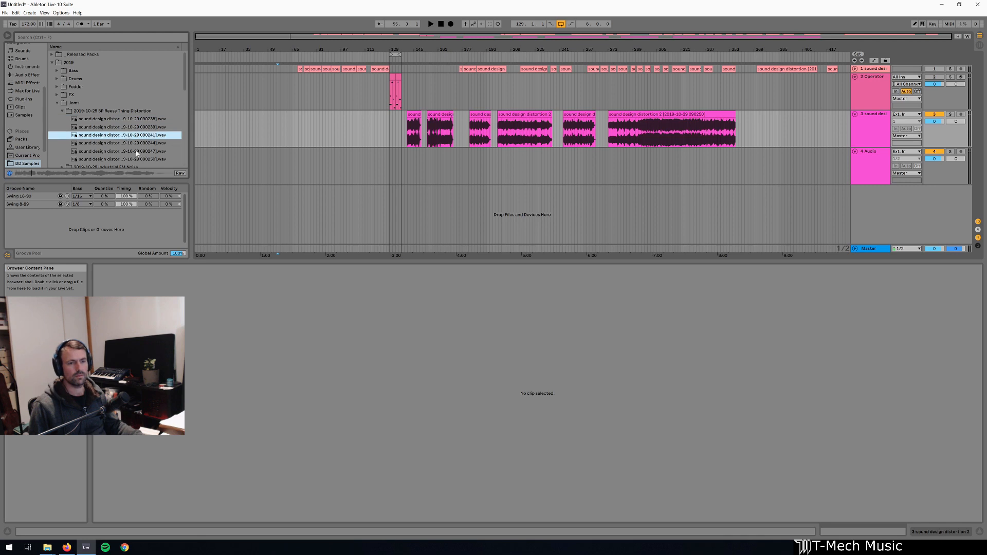
left_click(133, 152)
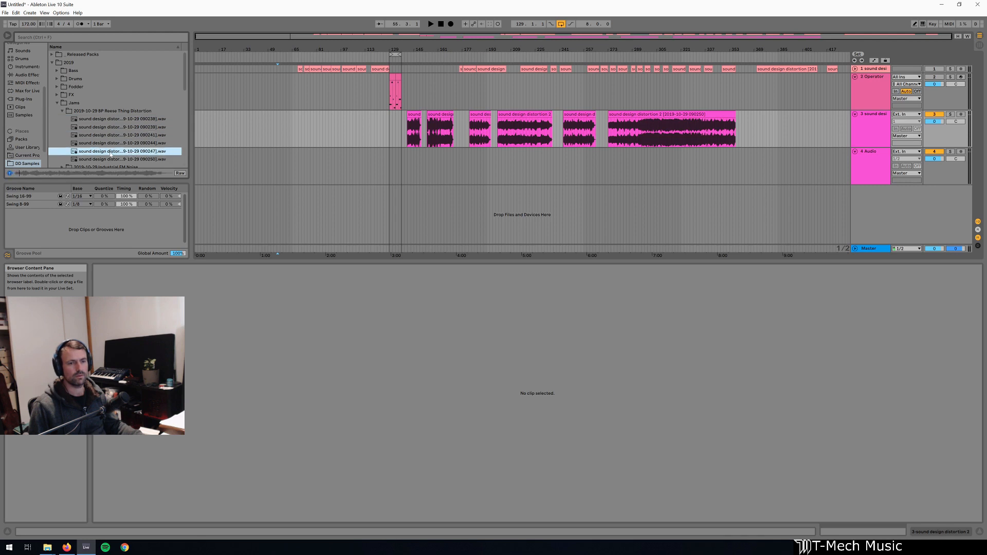
left_click(132, 160)
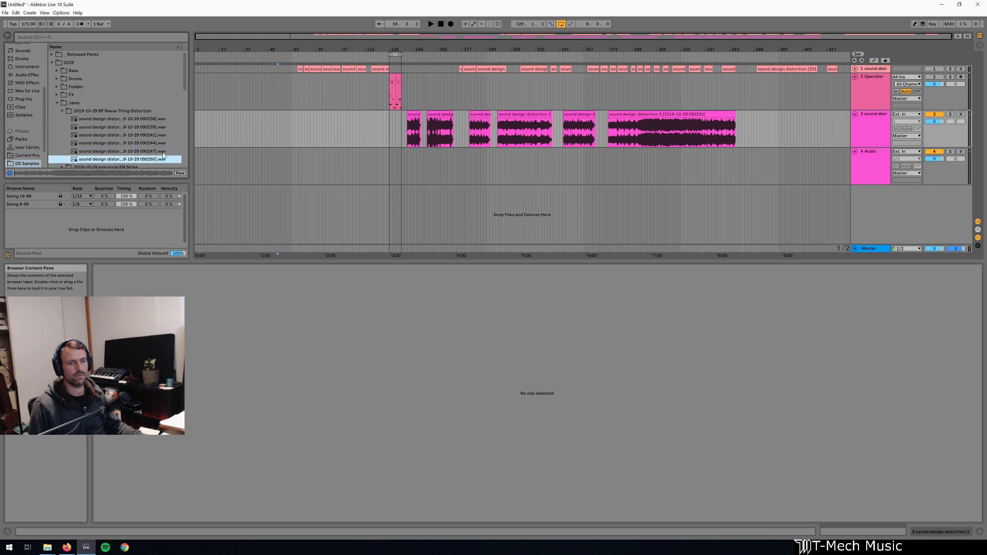
left_click(135, 119)
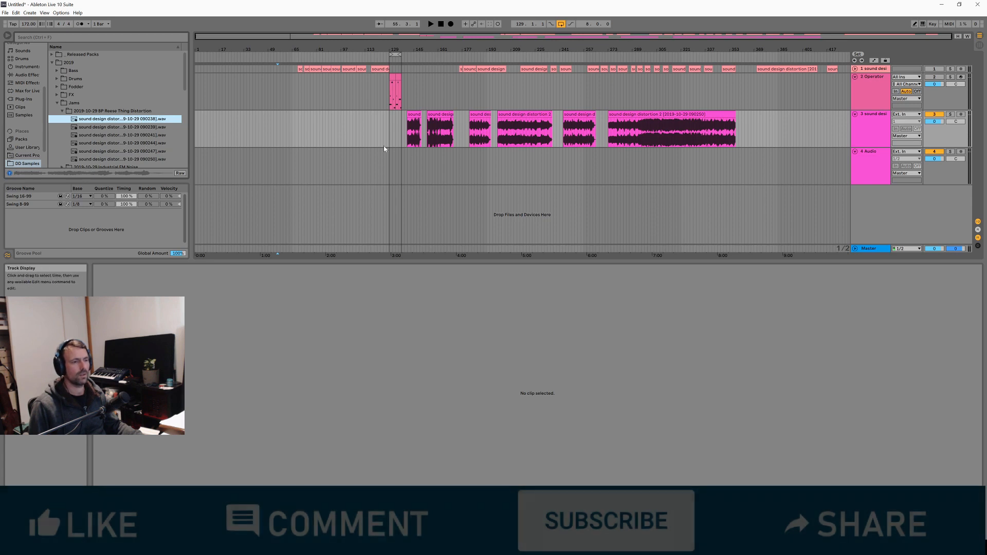
- Delete all the consolidated recording clips from track 3
left_click_drag(361, 132, 784, 131)
key("Delete")
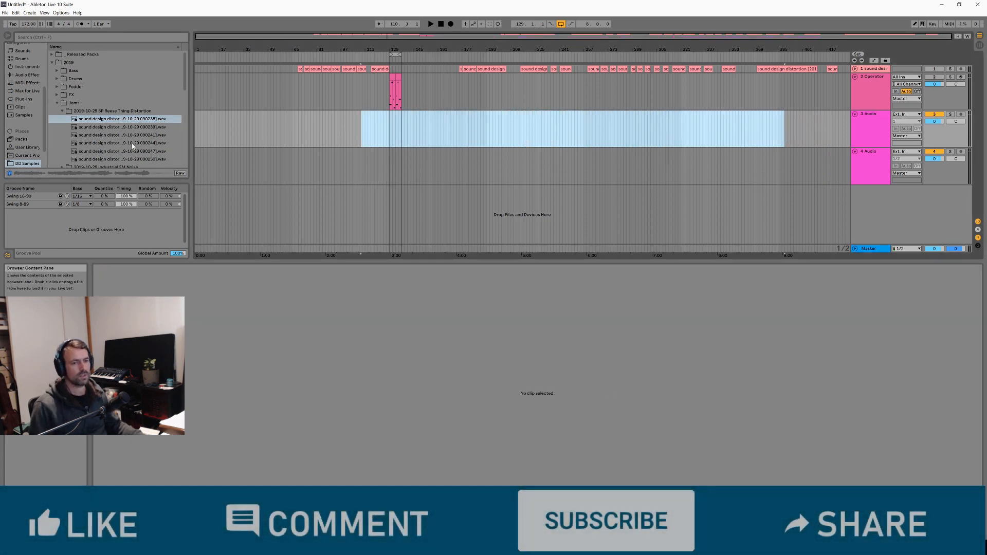